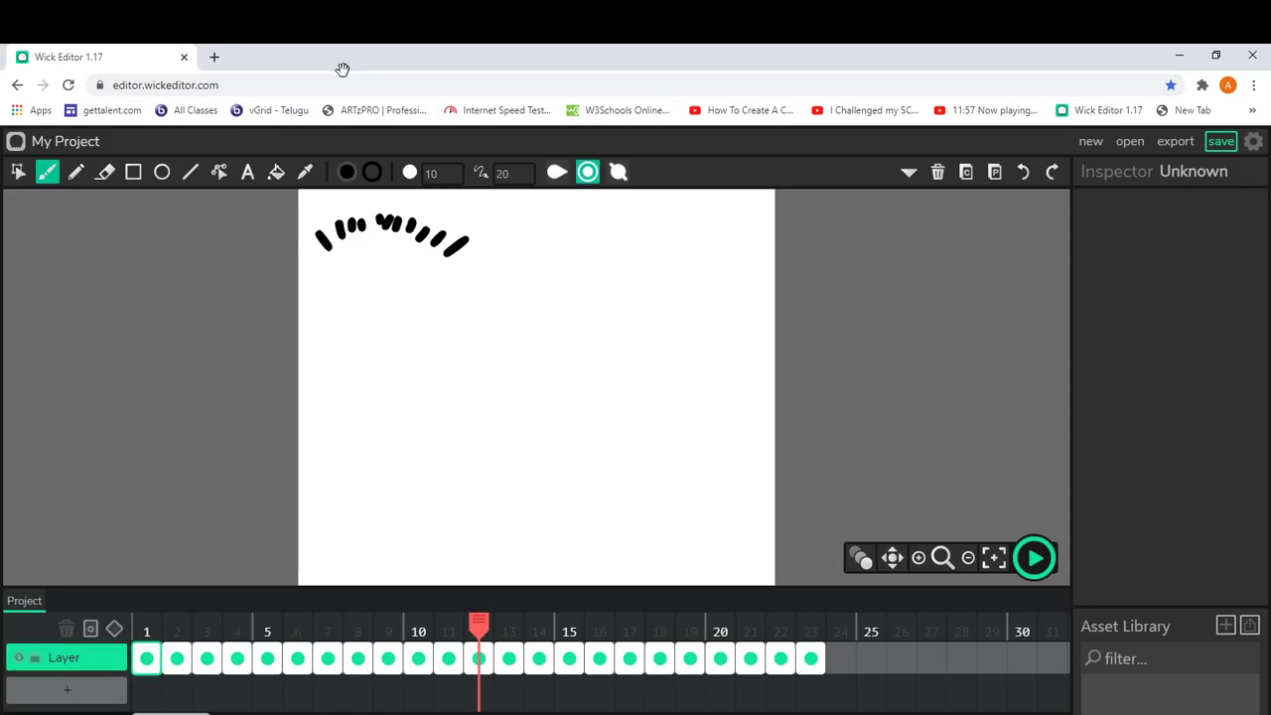
- Play back the existing stick-figure animation from frame 1 and stop it
click(148, 658)
click(1033, 558)
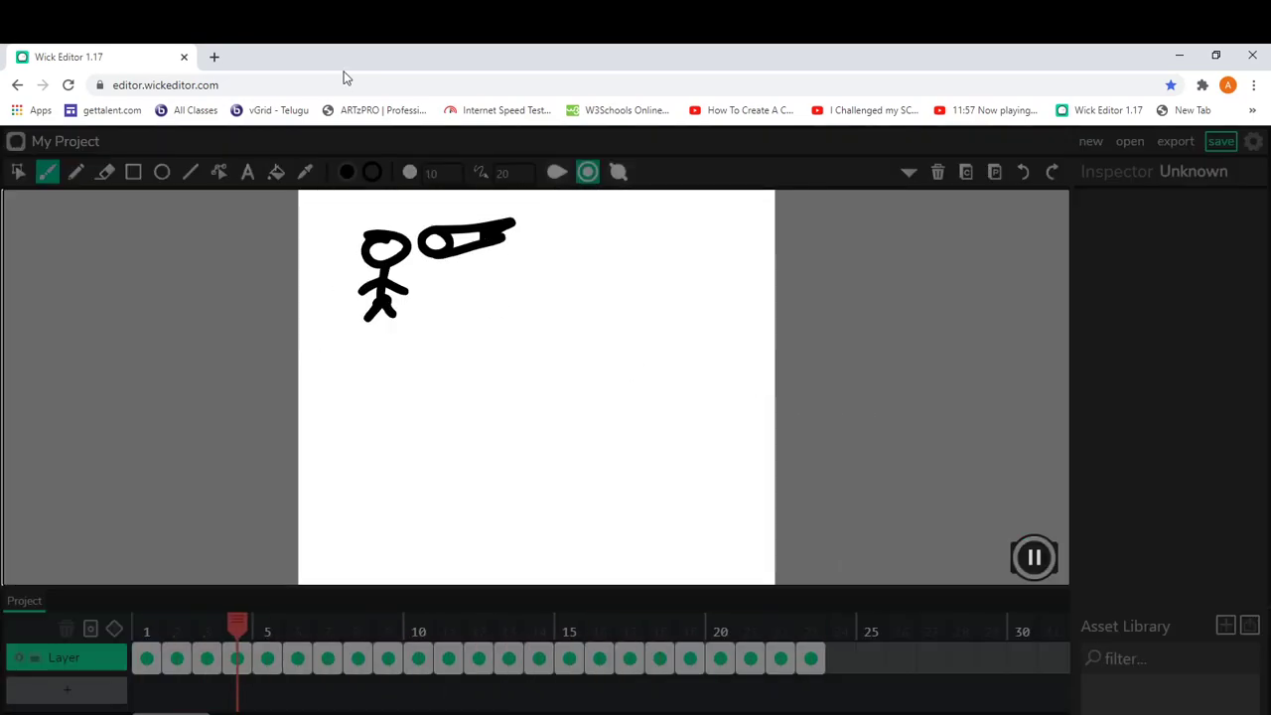
key(Return)
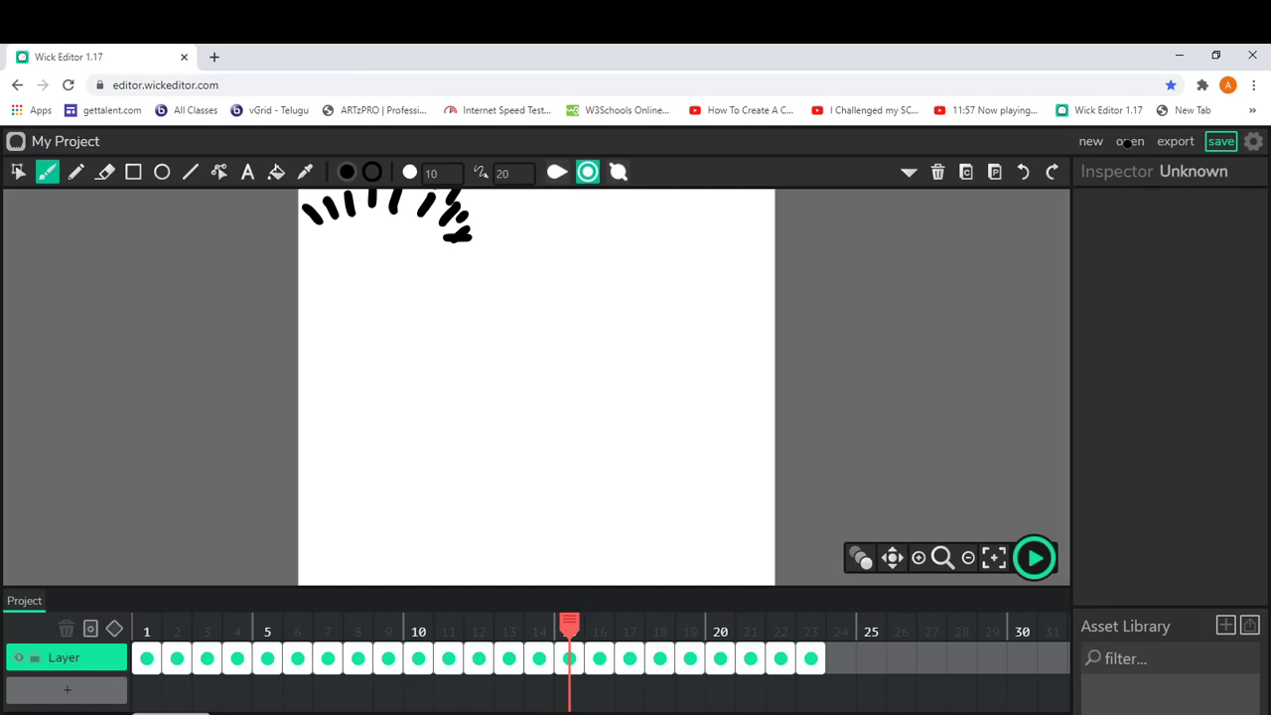
- Brush an arc onto the current frame, then discard the old animation by starting a new blank project
drag(320, 242, 413, 244)
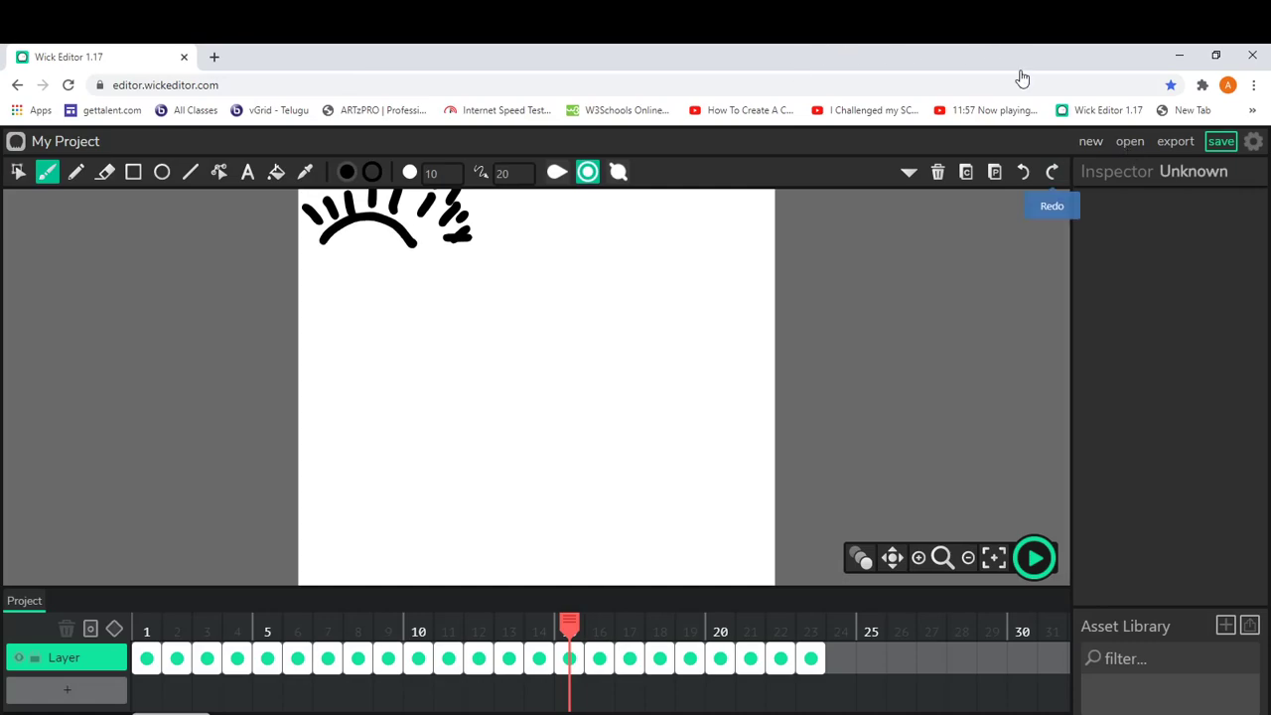
click(1090, 141)
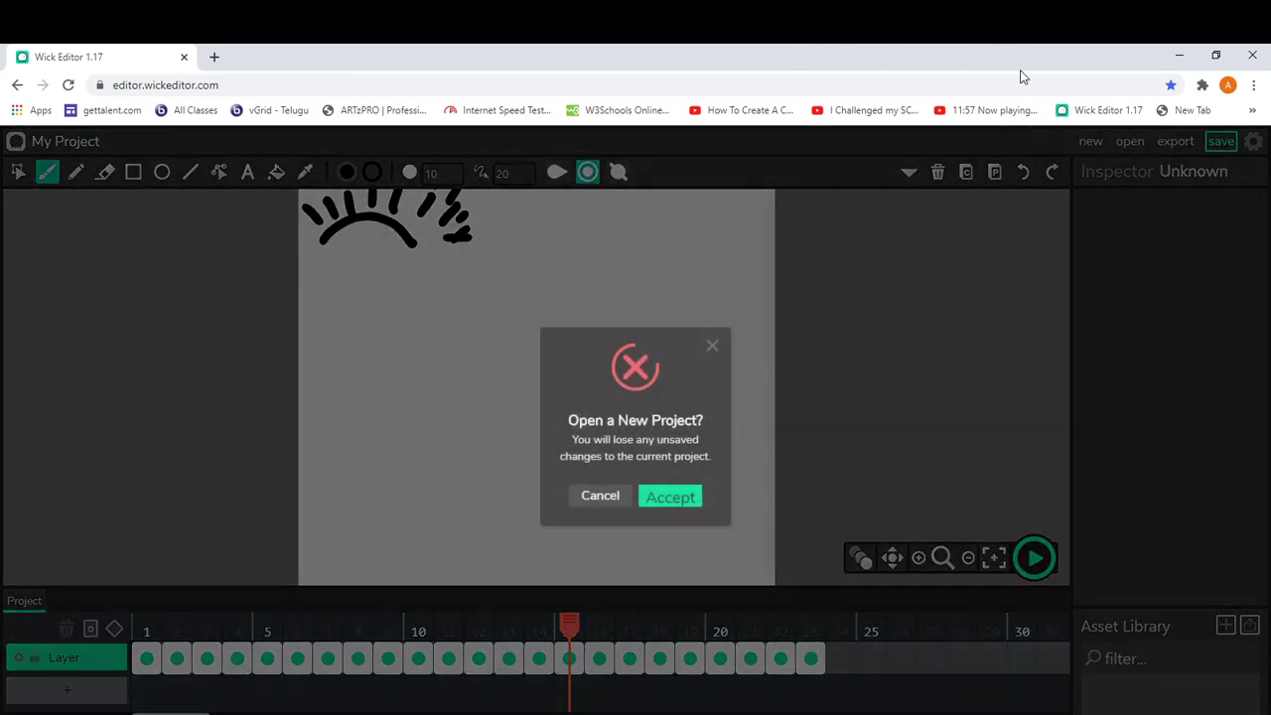
key(Return)
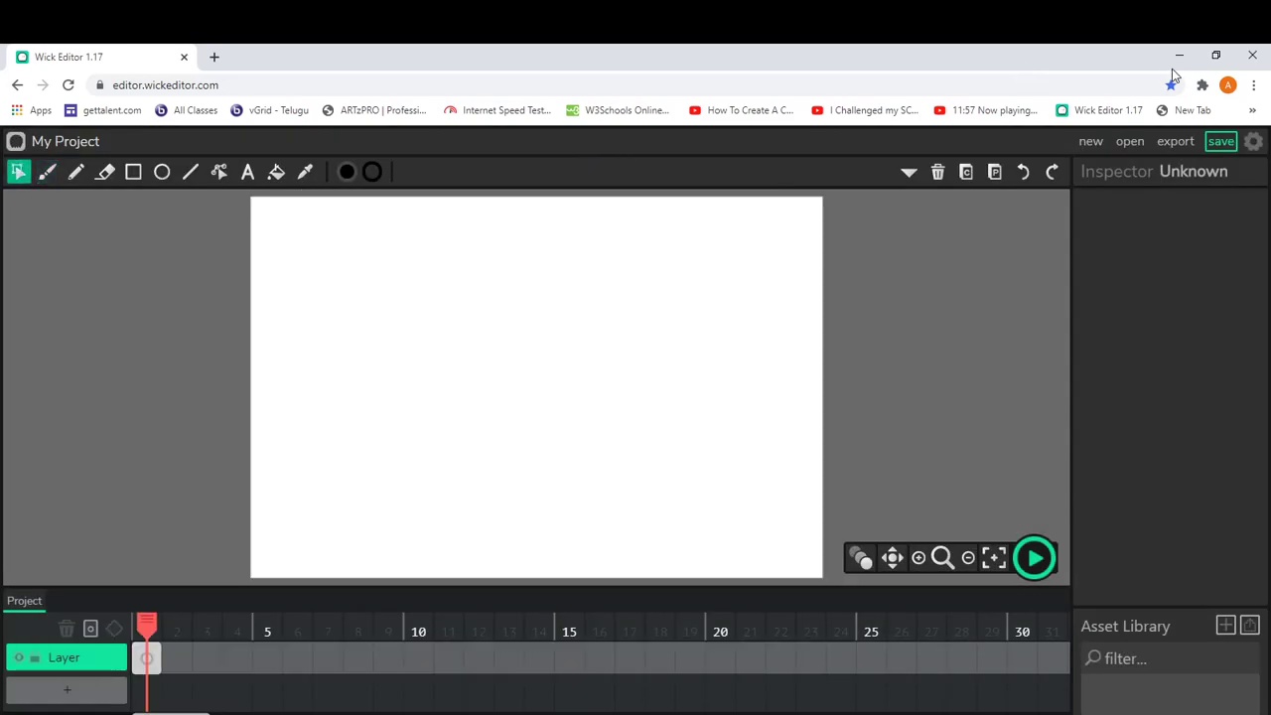
- Look over the export options, and apply the 1080p preset as the project size
key(ctrl+e)
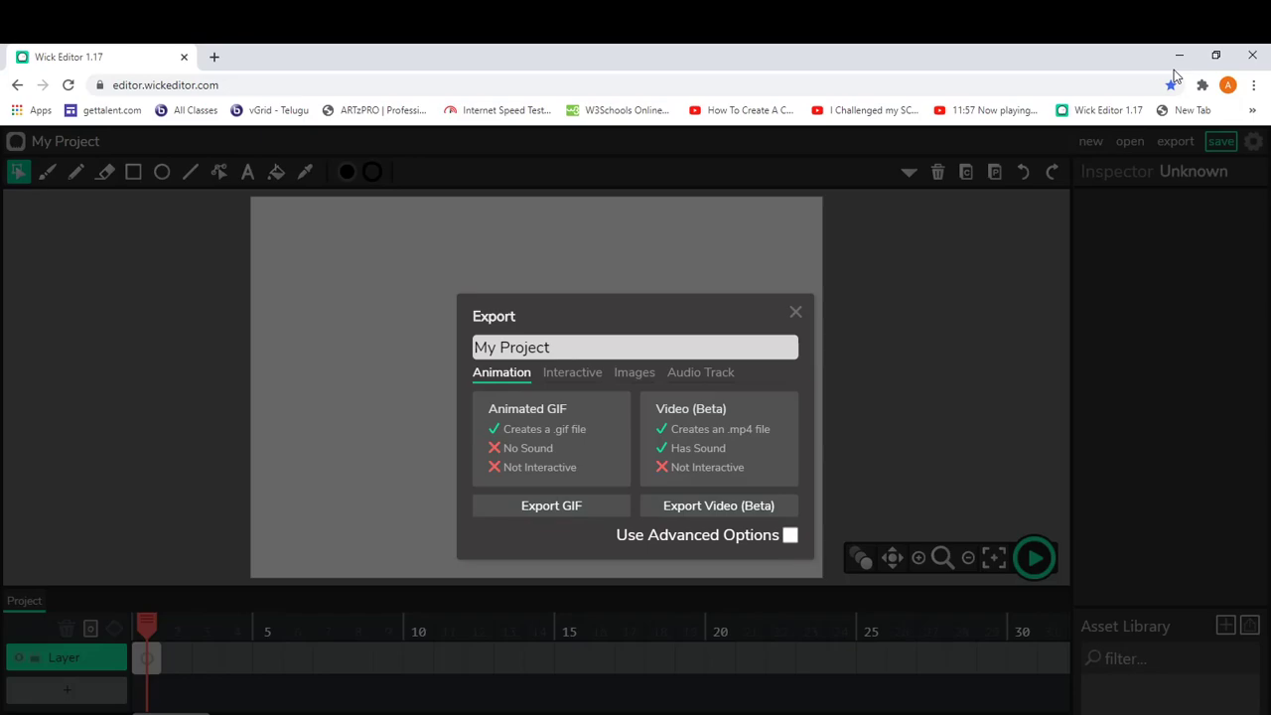
click(1176, 141)
click(1253, 141)
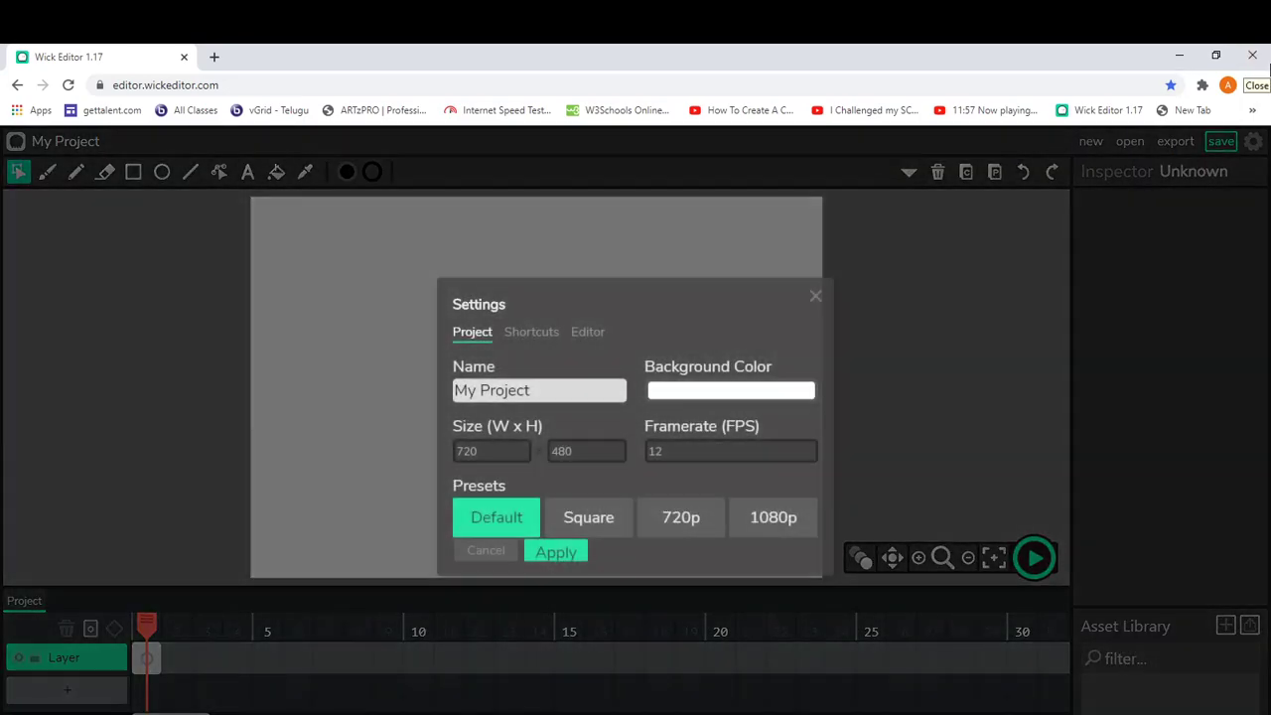
click(772, 518)
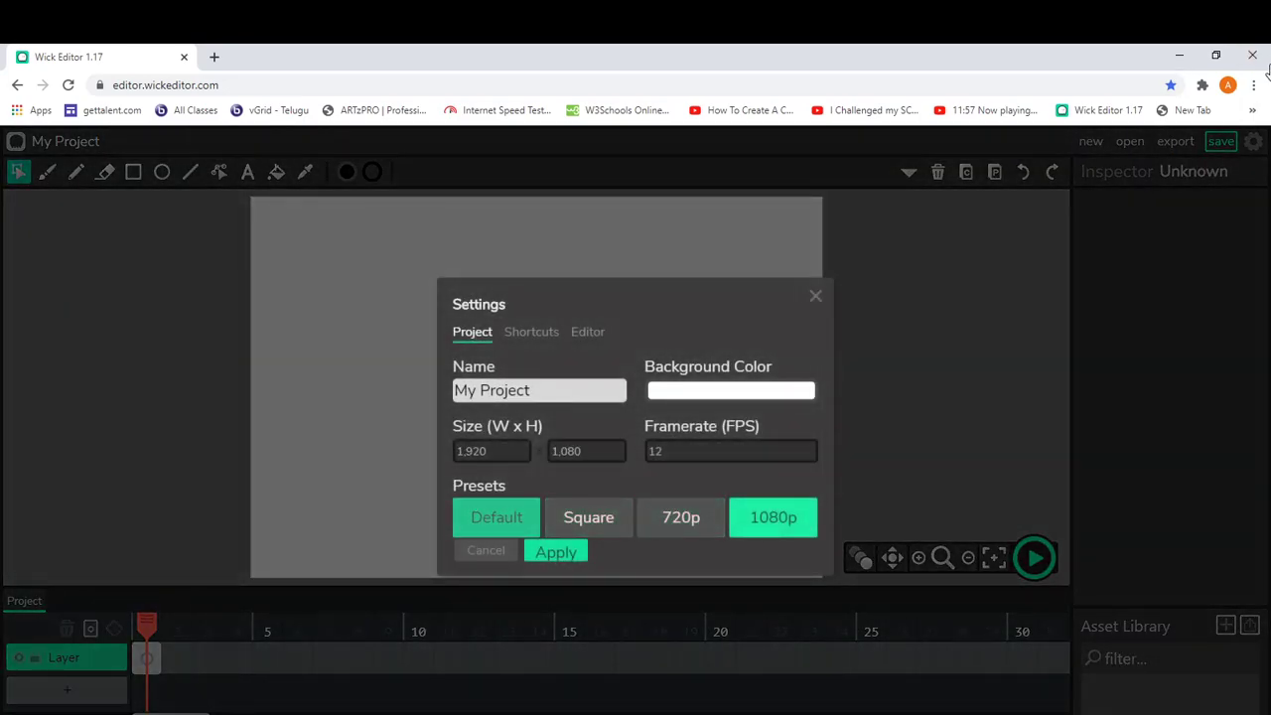
click(557, 551)
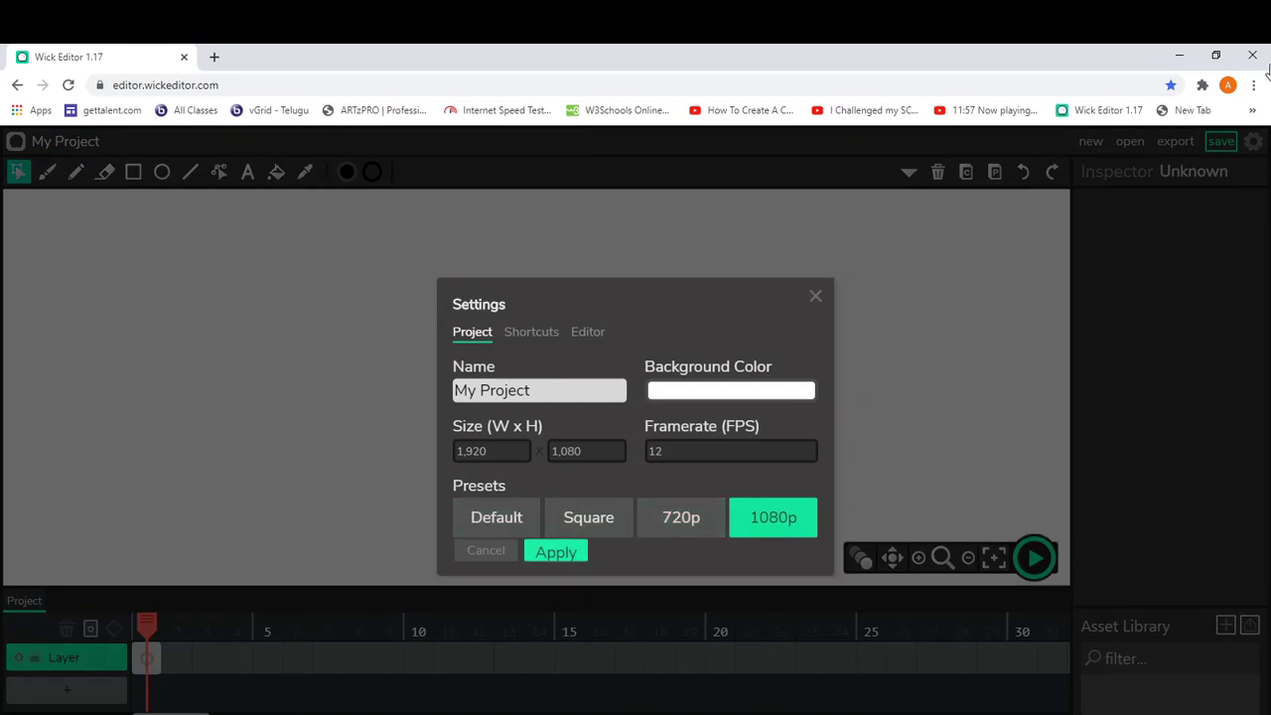
key(Return)
- Draw a stick figure with head, body, arms and legs on frame 1 using the black Brush at size 10
drag(595, 239, 557, 283)
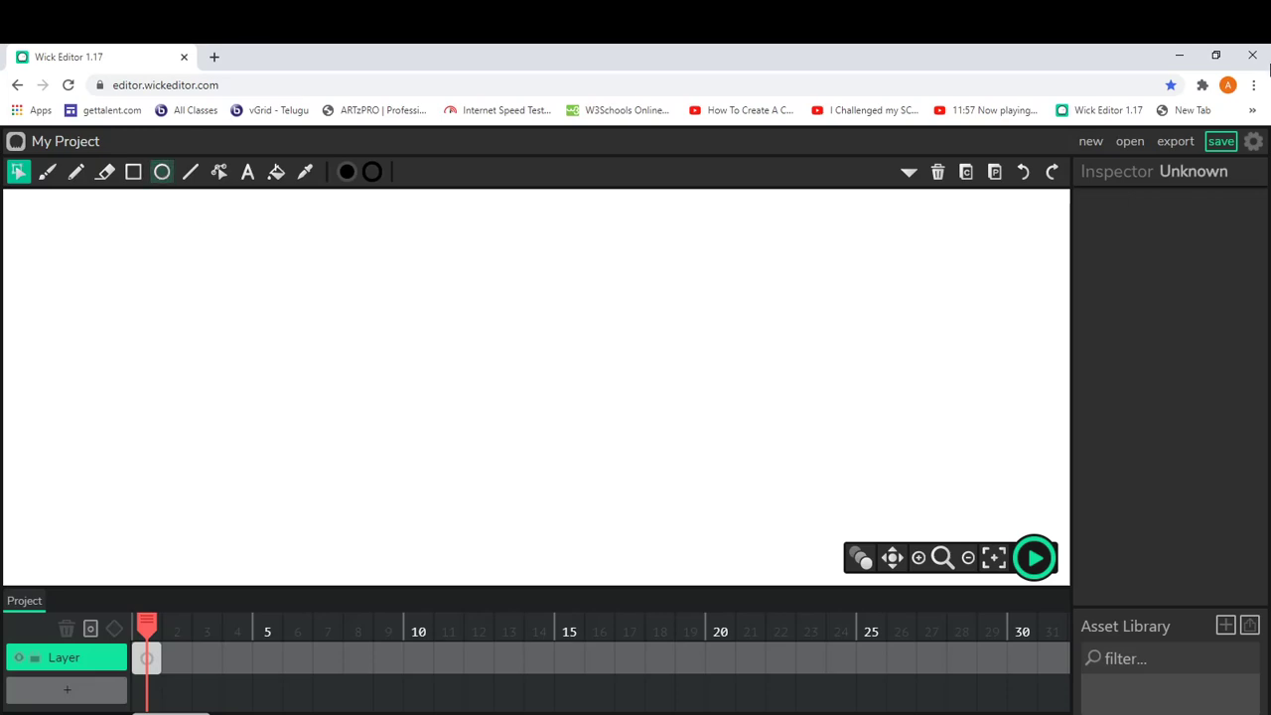
key(b)
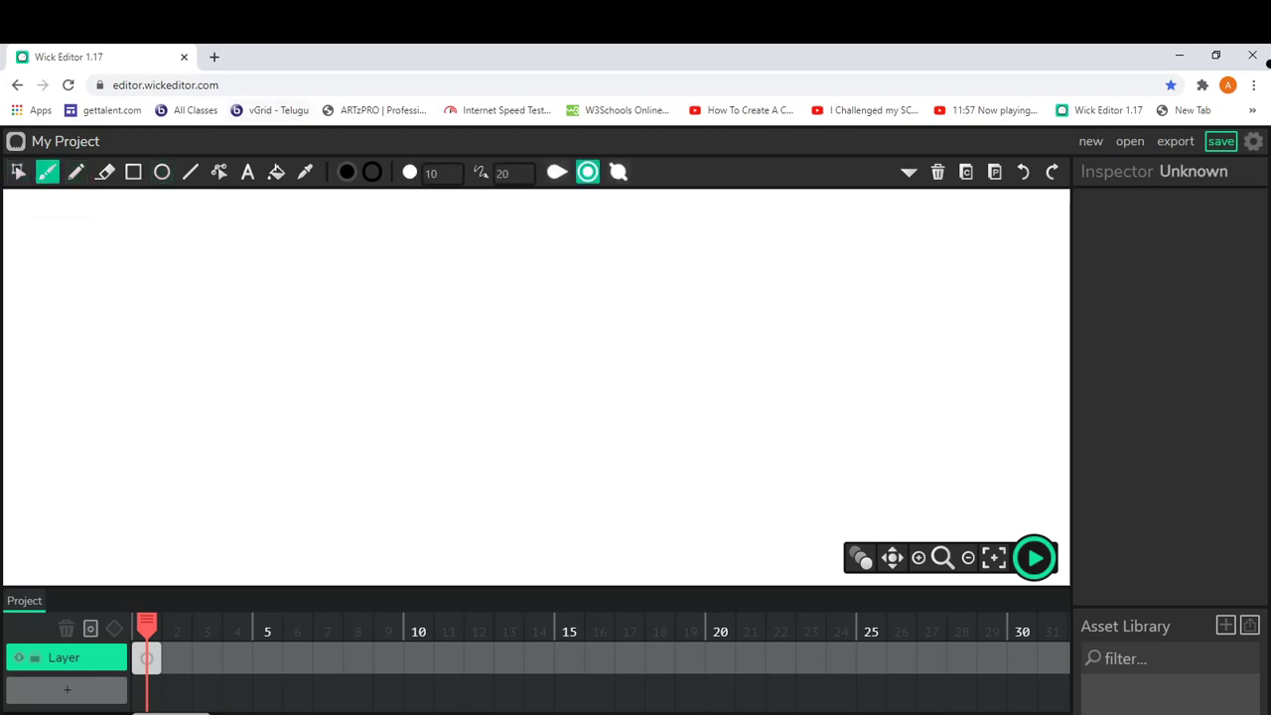
drag(367, 228, 354, 231)
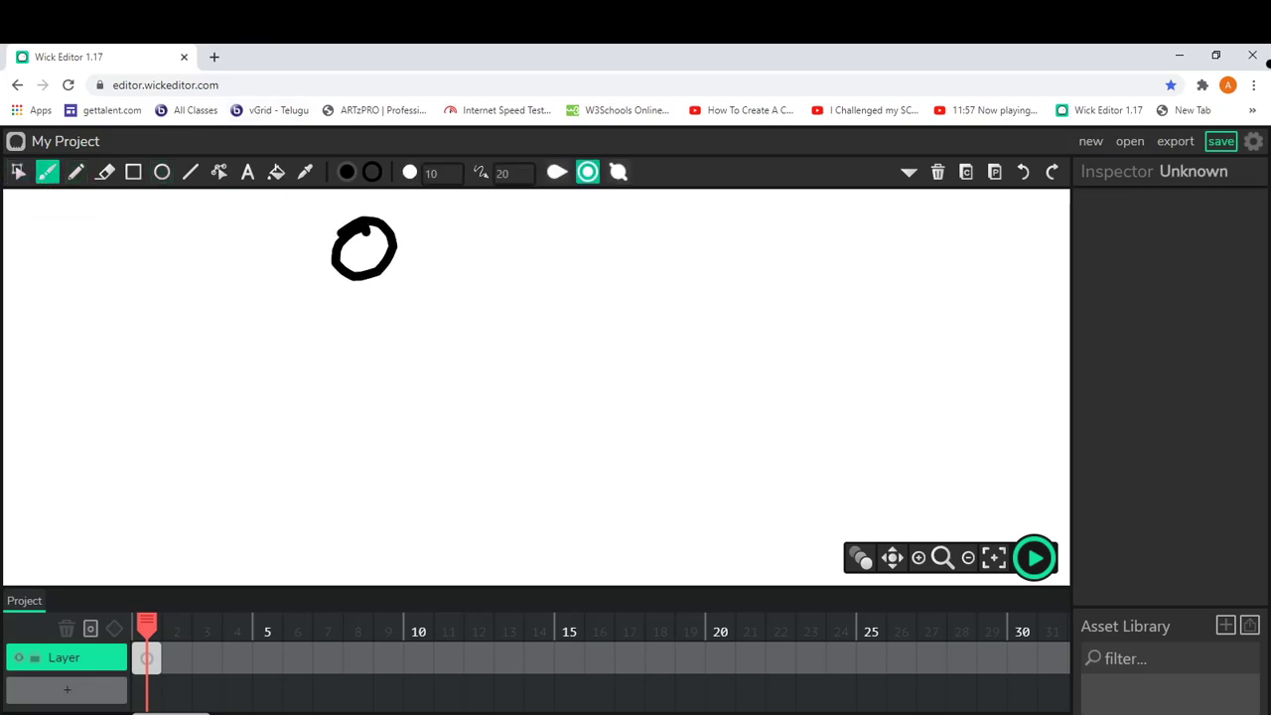
key(ctrl+z)
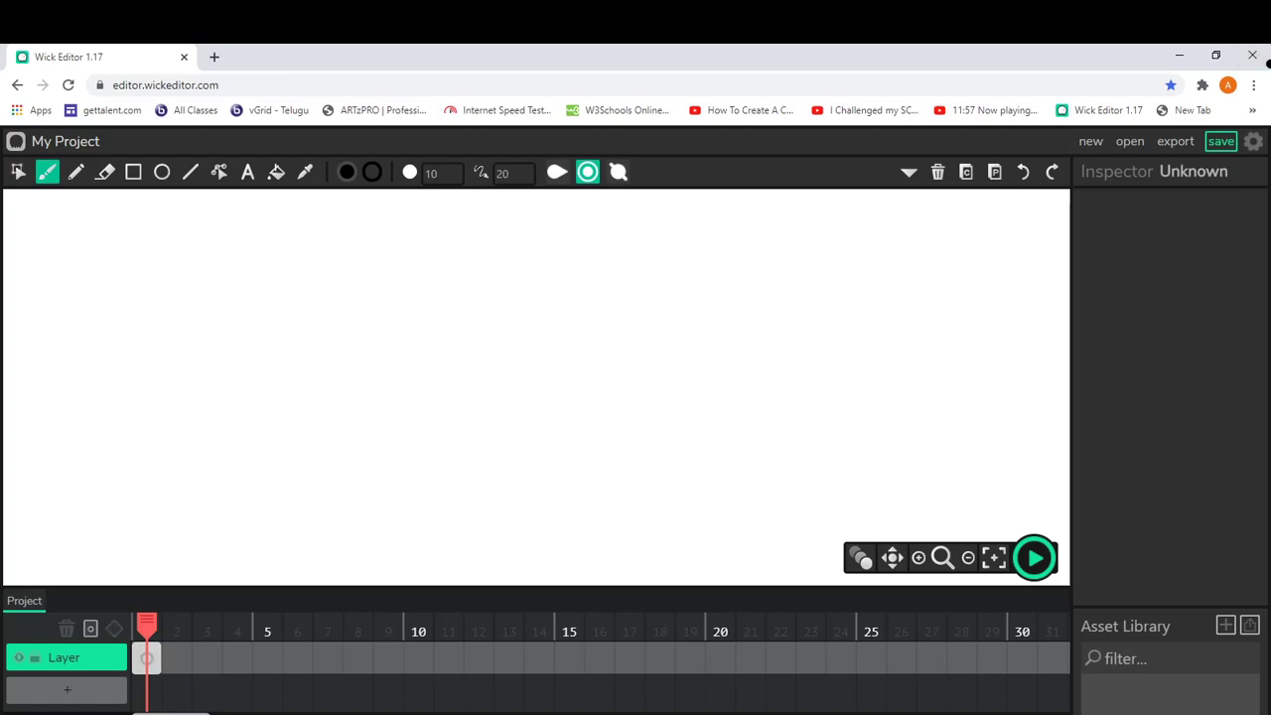
mouse_move(306, 236)
mouse_down()
mouse_move(304, 273)
mouse_move(298, 236)
mouse_up()
mouse_move(313, 280)
mouse_down()
mouse_move(312, 325)
mouse_move(291, 312)
mouse_move(321, 285)
mouse_move(364, 318)
mouse_up()
key(ctrl+z)
mouse_move(316, 286)
mouse_down()
mouse_move(350, 313)
mouse_move(303, 341)
mouse_up()
drag(314, 322, 331, 339)
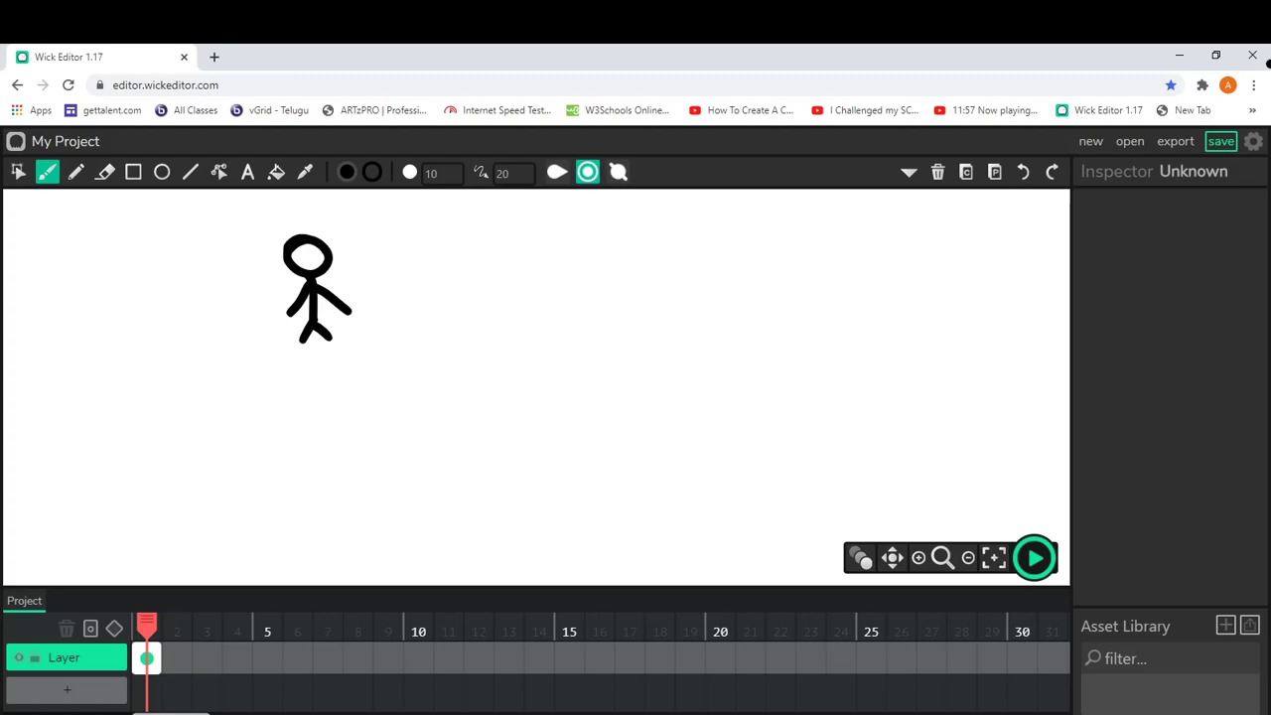
- Draw a thin ground line across the full canvas width just beneath the stick figure's feet with the Line tool
click(191, 171)
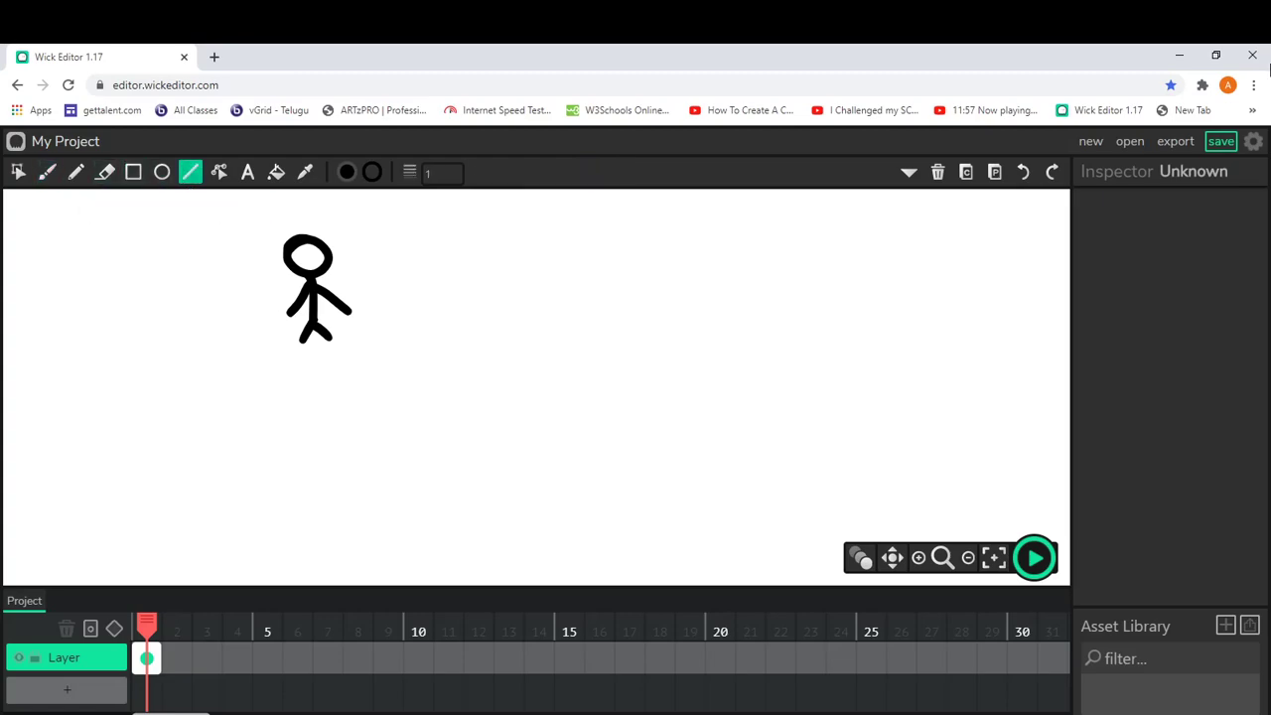
mouse_move(7, 378)
mouse_down()
mouse_move(467, 354)
mouse_move(885, 400)
mouse_move(1066, 399)
mouse_move(1070, 375)
mouse_up()
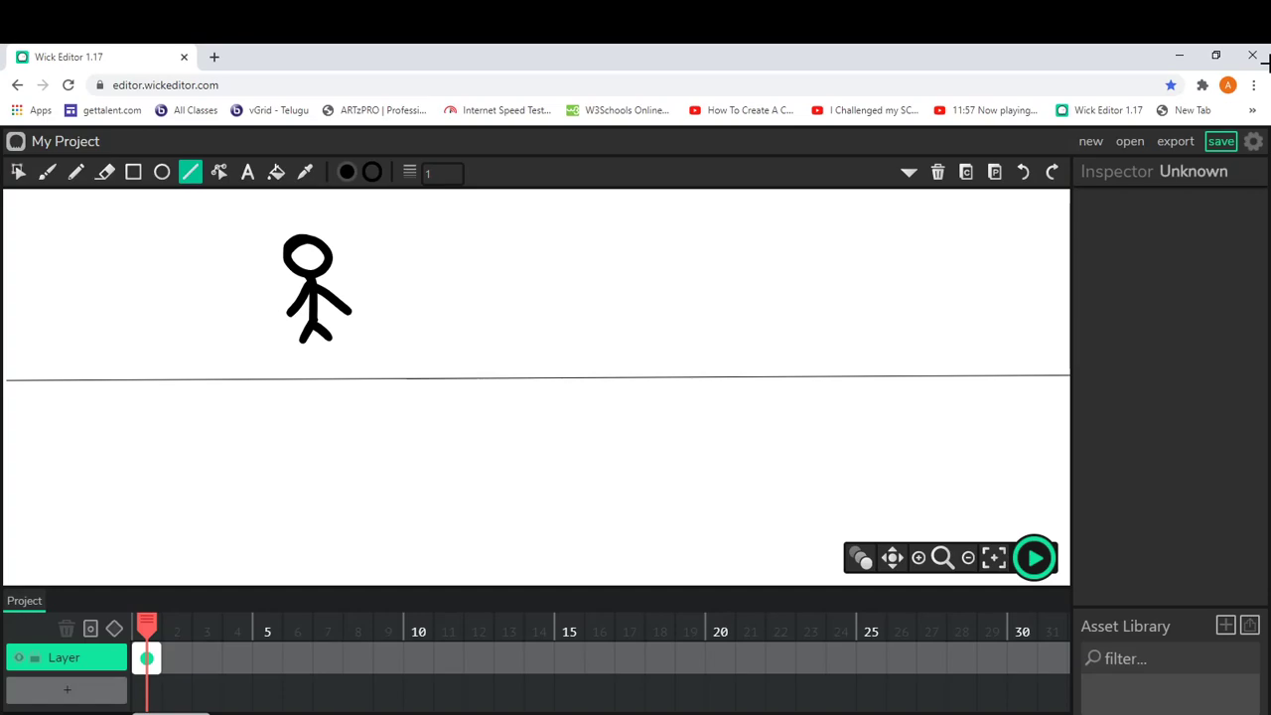
key(ctrl+z)
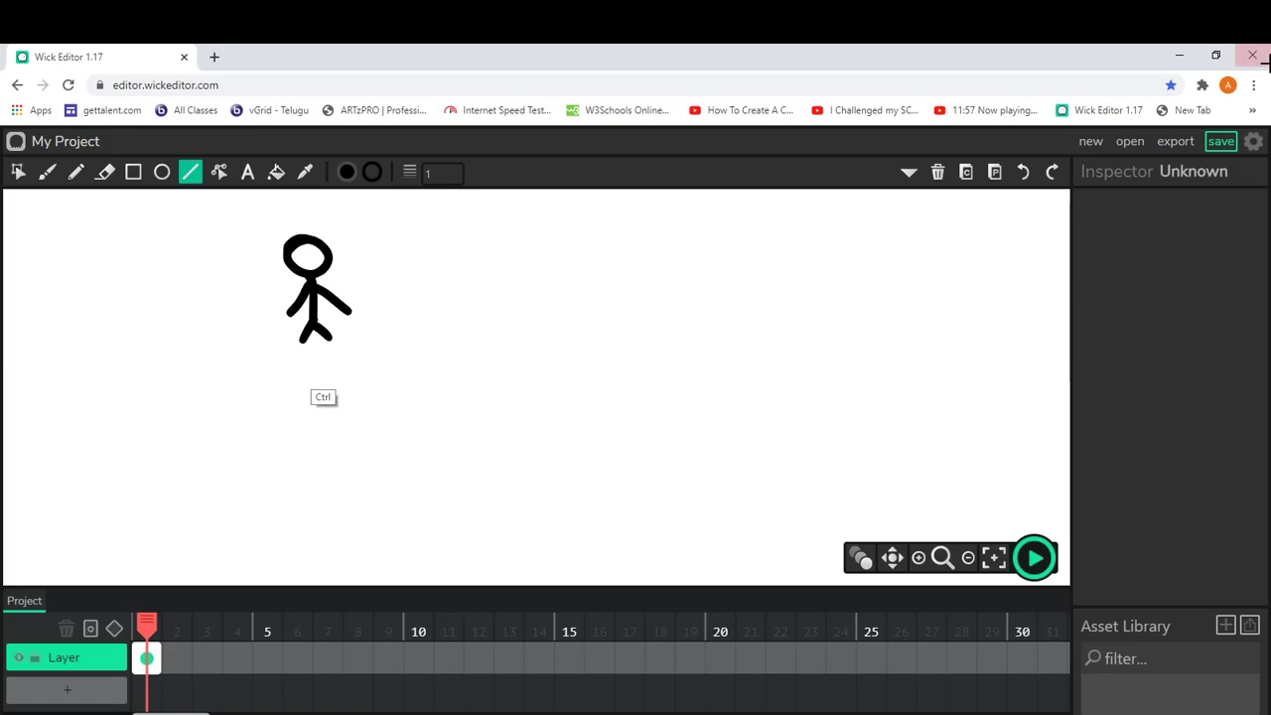
mouse_move(4, 349)
mouse_down()
mouse_move(431, 336)
mouse_move(1112, 369)
mouse_move(1112, 340)
mouse_up()
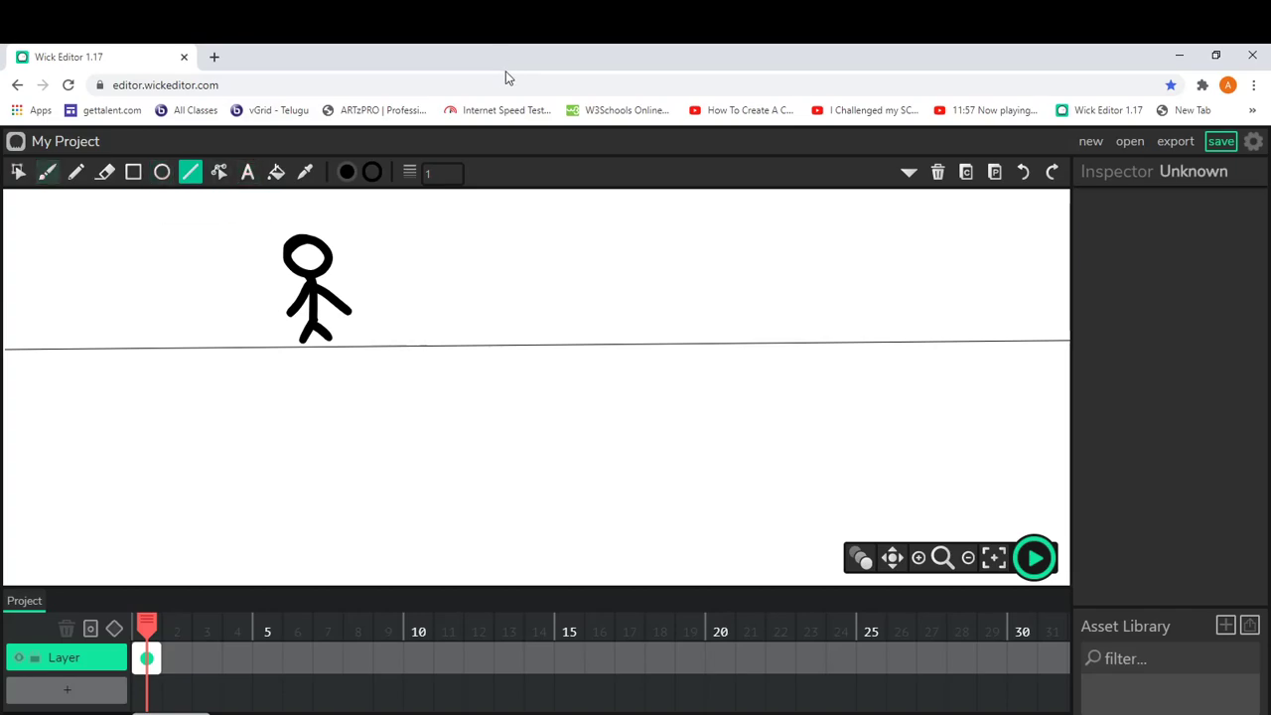
- Brush a small oval with a dark spot inside it below the ground line, to the right of the stick figure
click(47, 172)
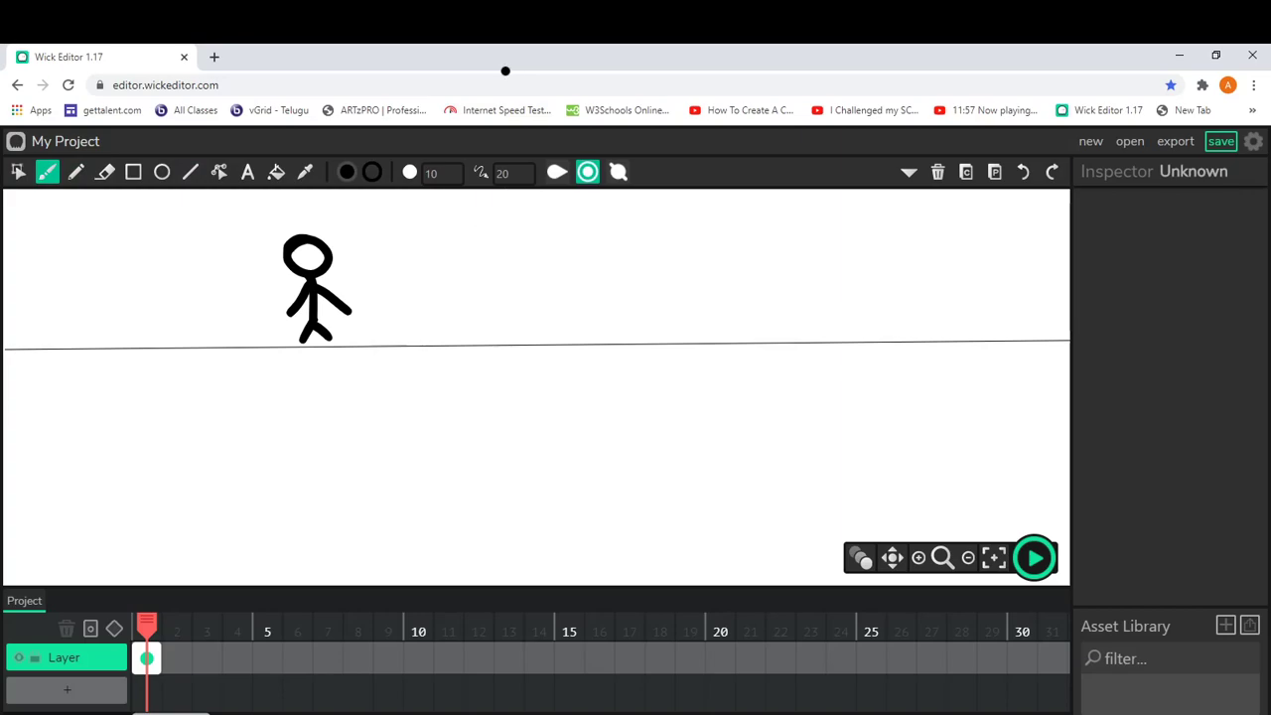
mouse_move(483, 383)
mouse_down()
mouse_move(429, 429)
mouse_move(483, 385)
mouse_move(451, 418)
mouse_move(440, 407)
mouse_up()
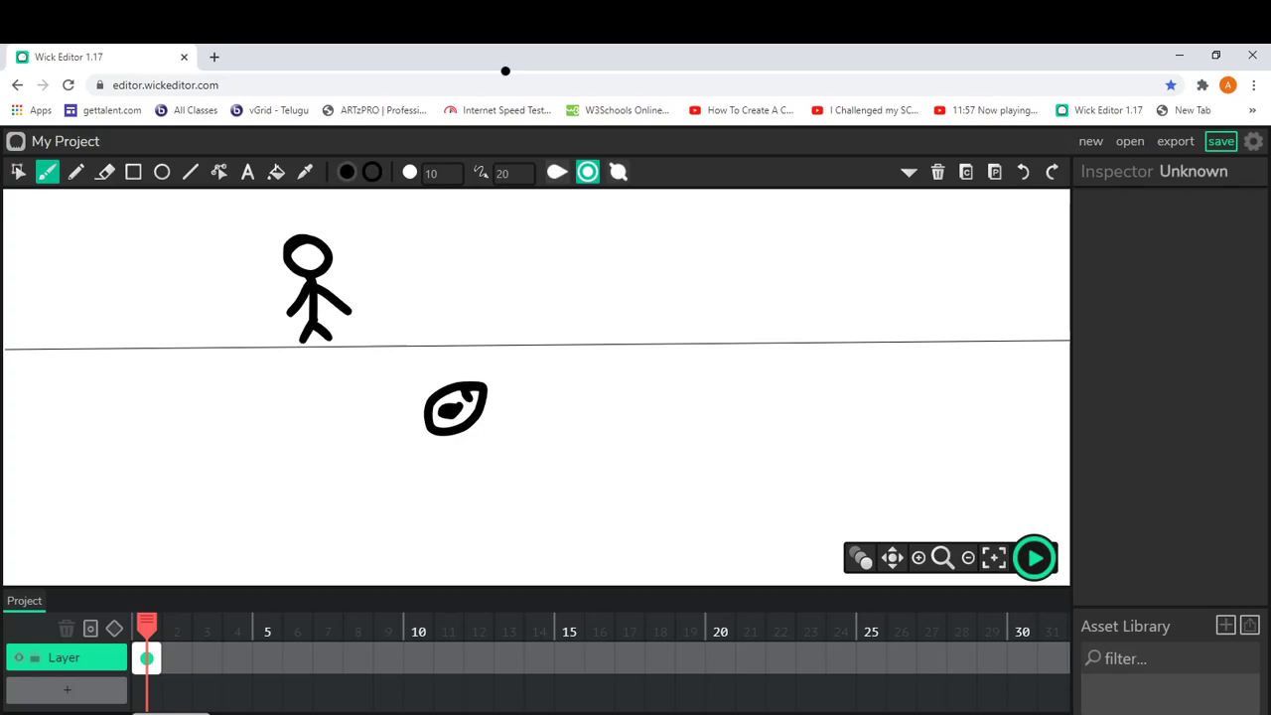
- Try adding a dot eye to the stick figure and filled black ellipses beside it, and undo them
click(316, 253)
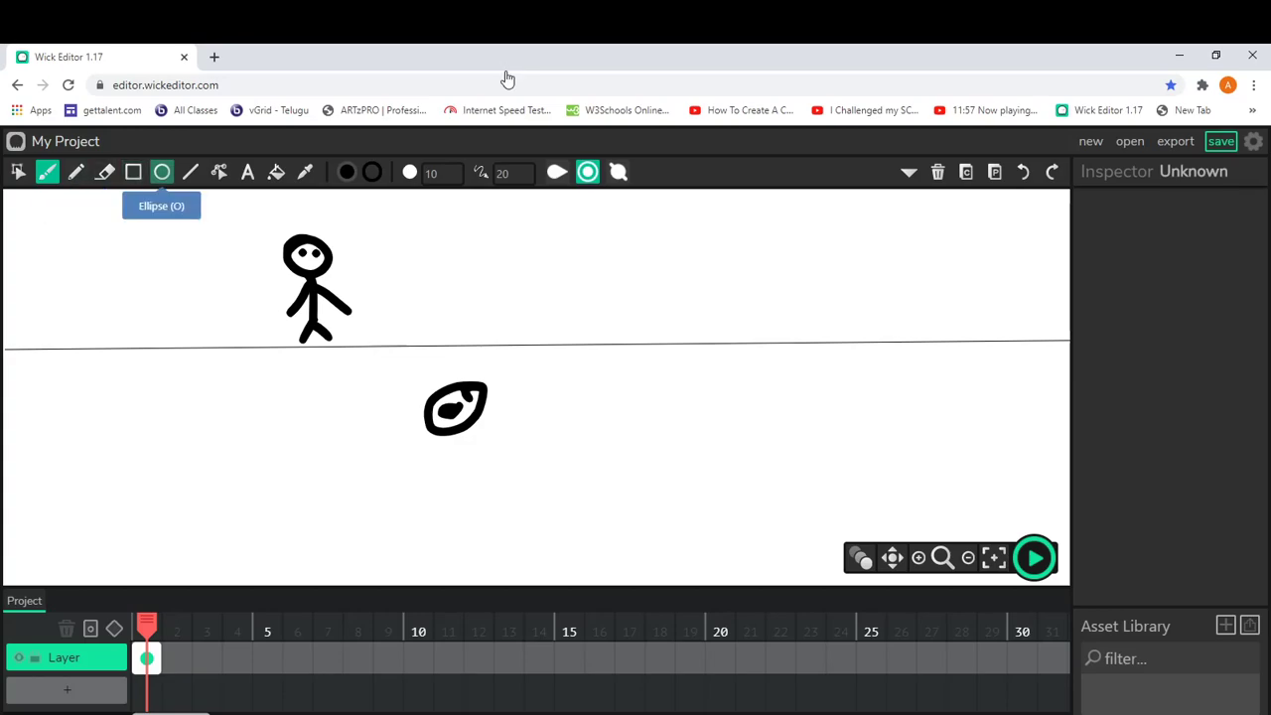
click(77, 172)
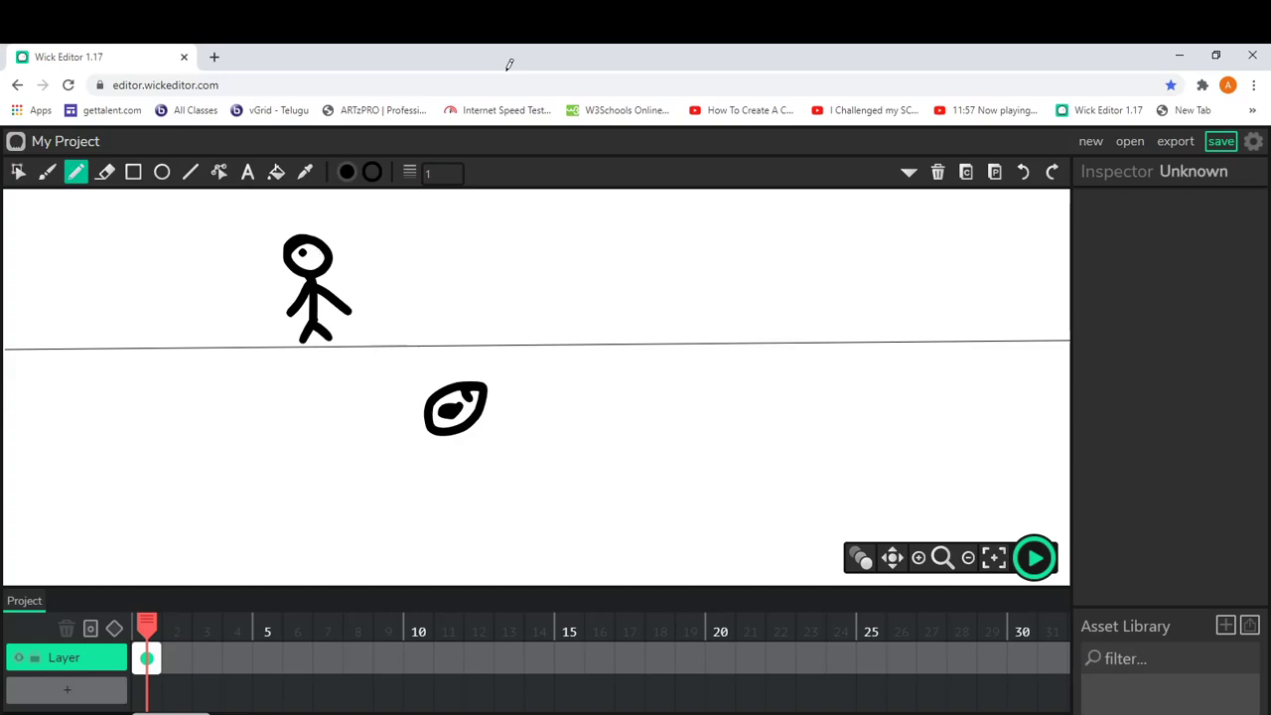
key(r)
key(o)
drag(557, 236, 622, 296)
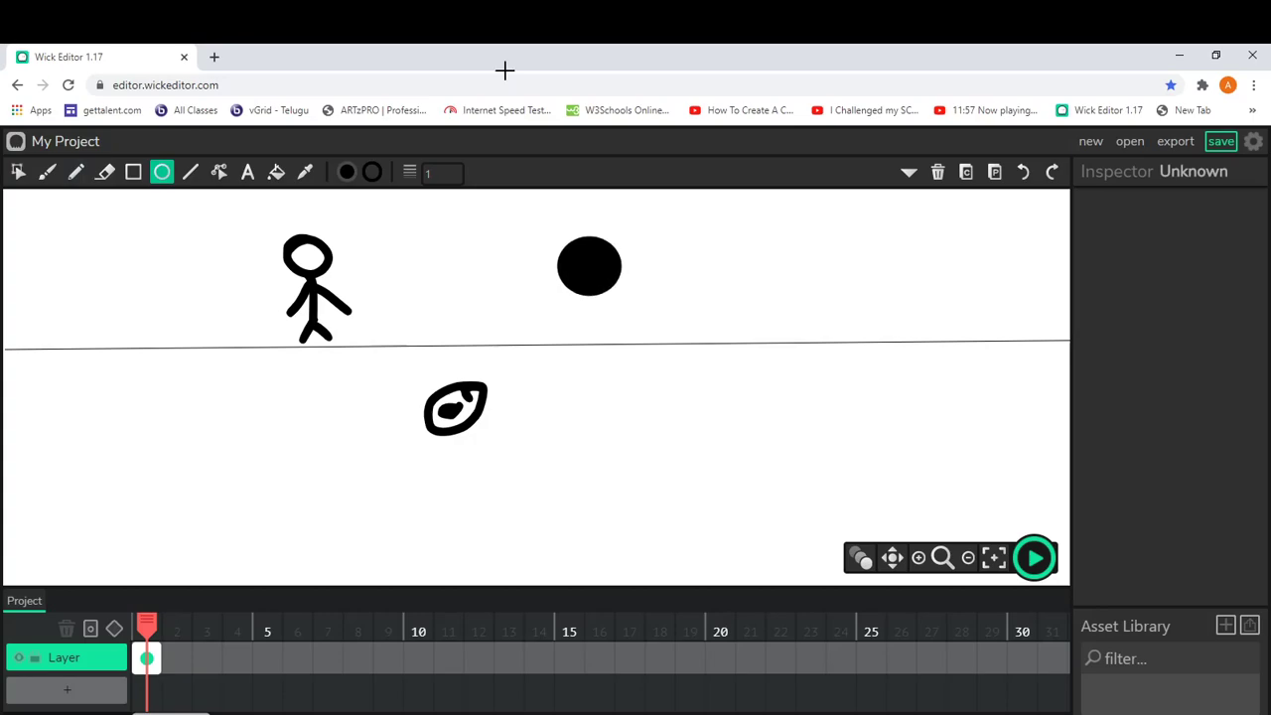
drag(662, 247, 731, 297)
key(ctrl+z)
key(ctrl+z)
click(440, 173)
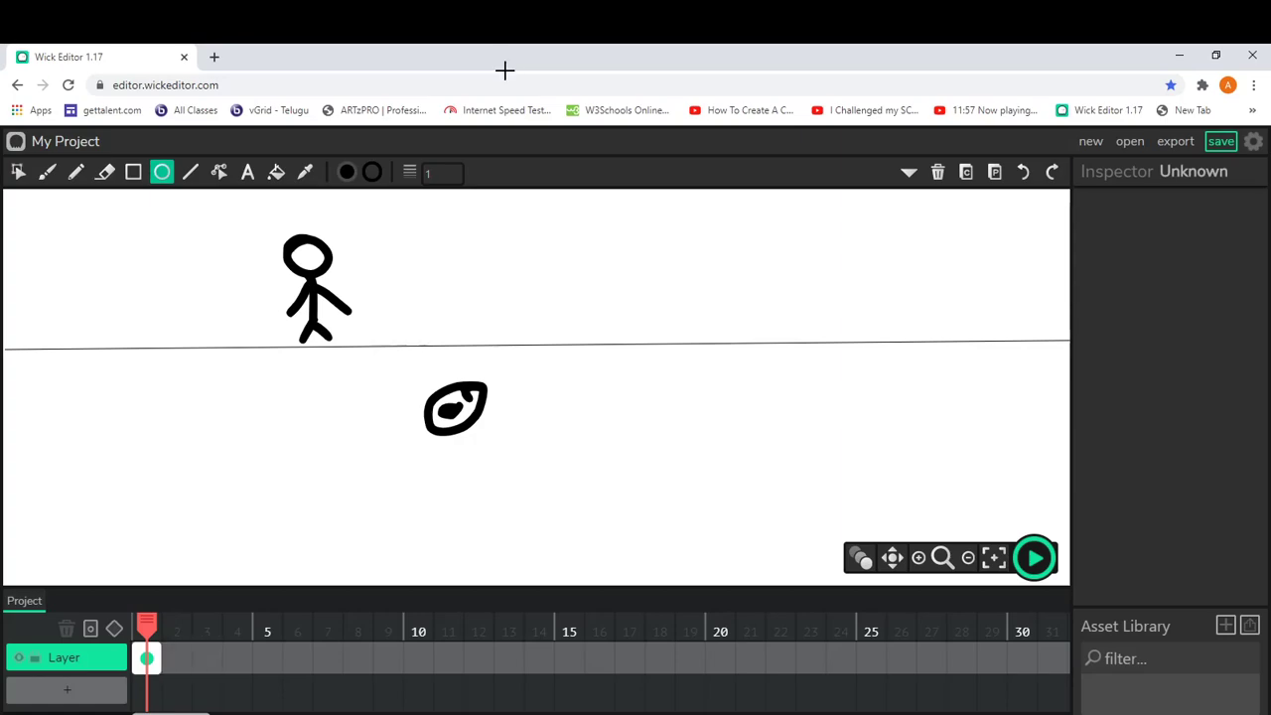
mouse_move(460, 372)
mouse_down()
mouse_move(460, 295)
mouse_move(441, 295)
mouse_move(435, 268)
mouse_up()
key(ctrl+z)
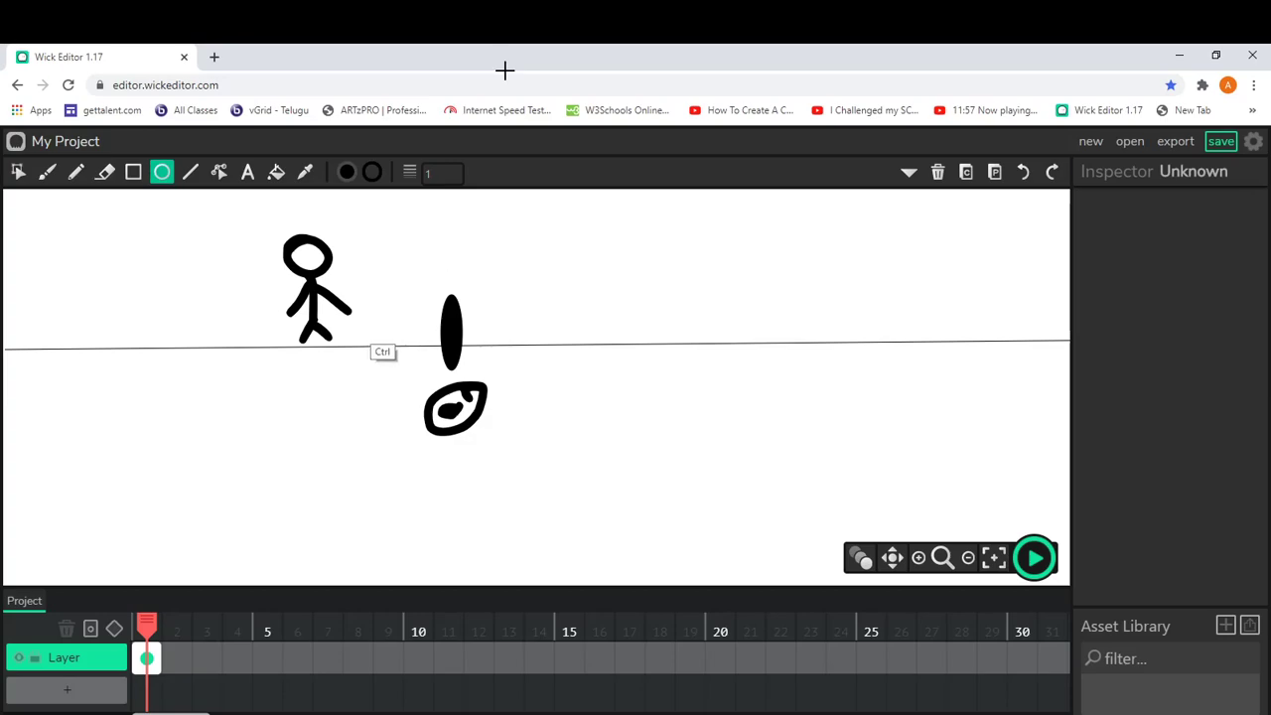
key(ctrl+z)
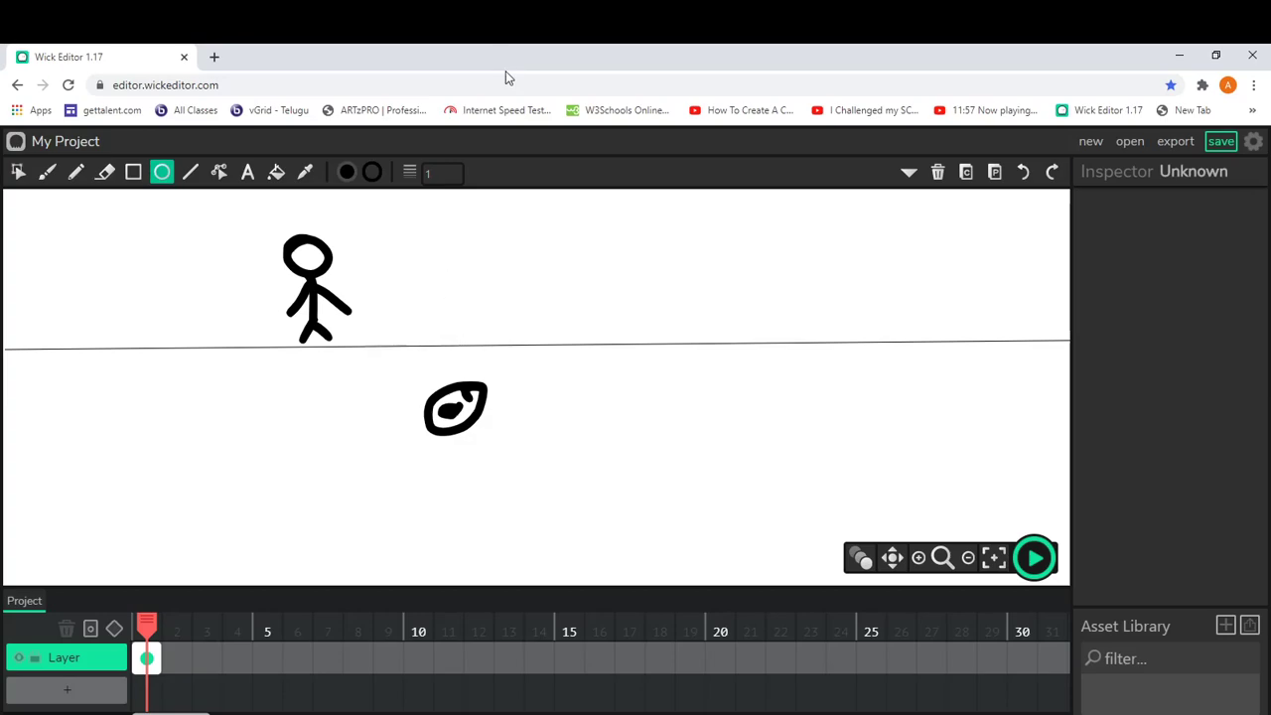
- Add a blank second frame to the layer with onion skinning enabled, and ready the Brush tool on it
click(177, 658)
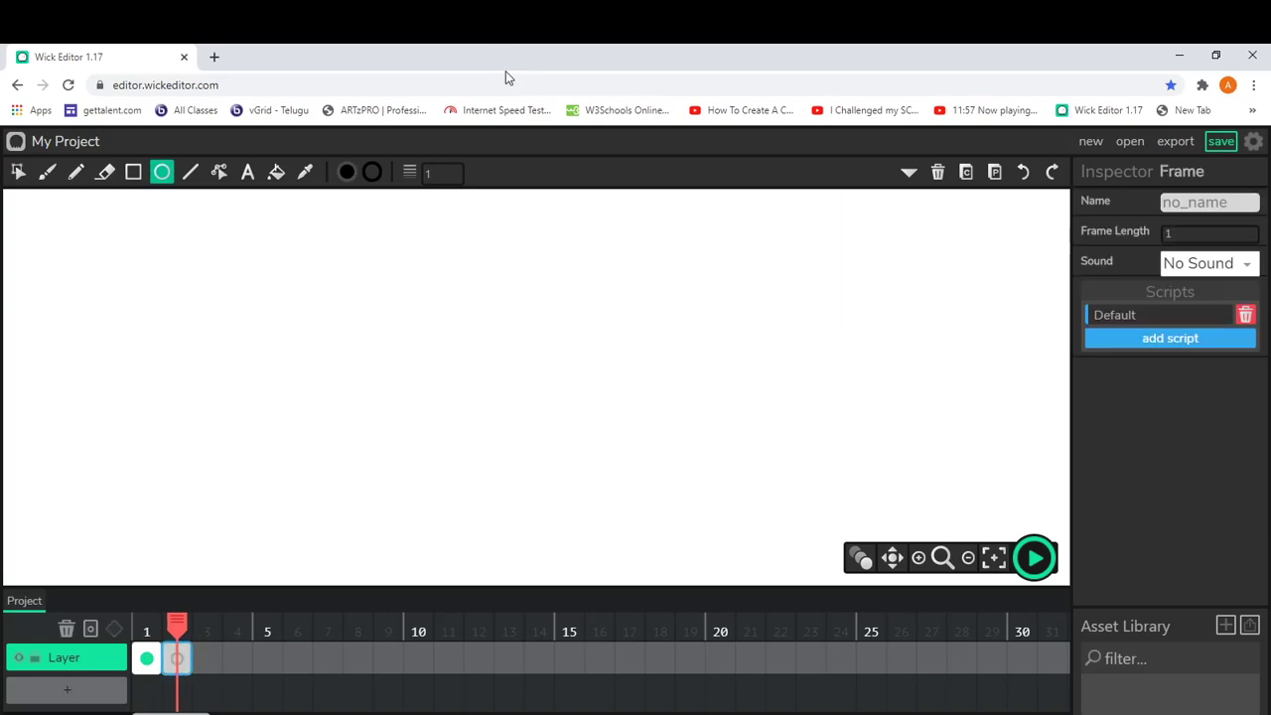
key(comma)
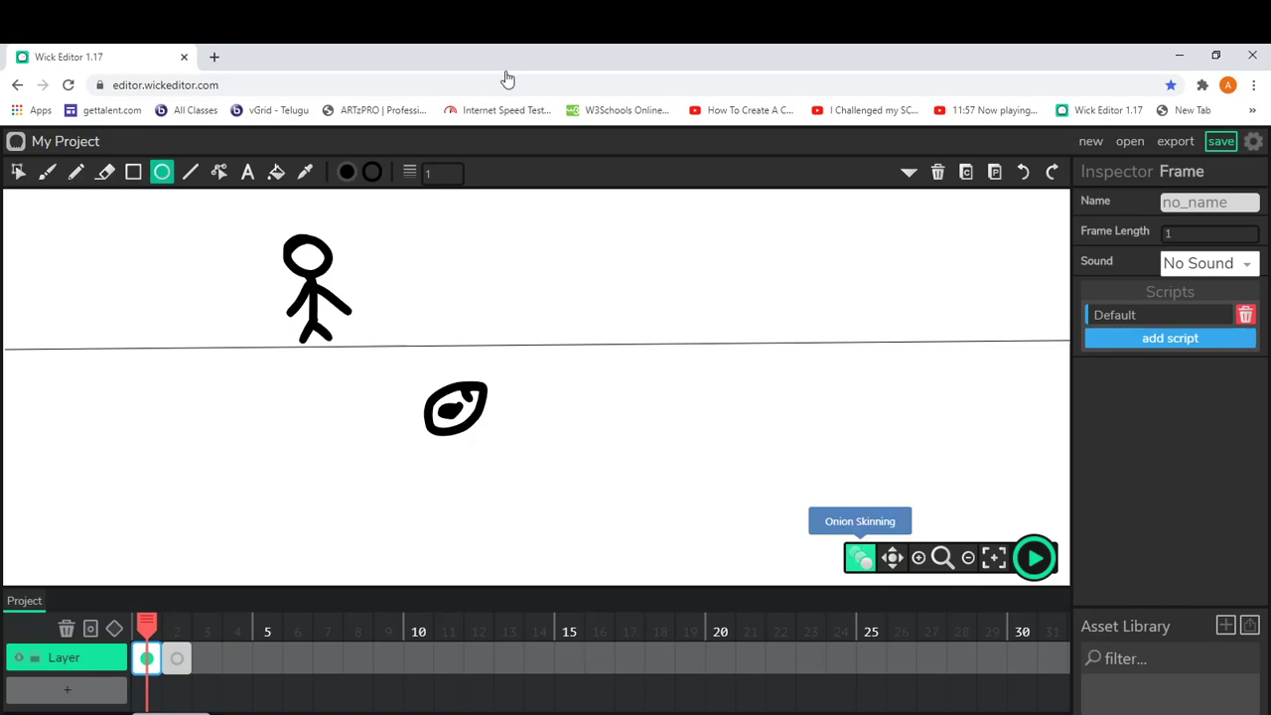
click(860, 558)
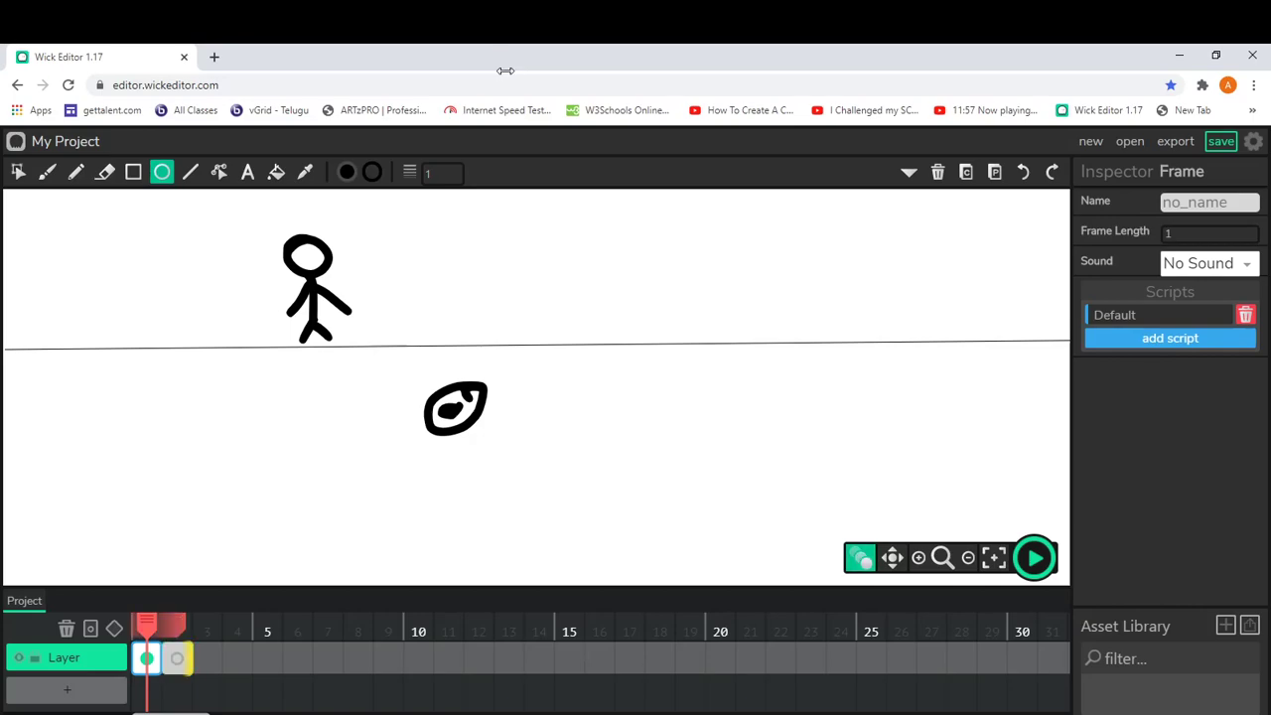
key(period)
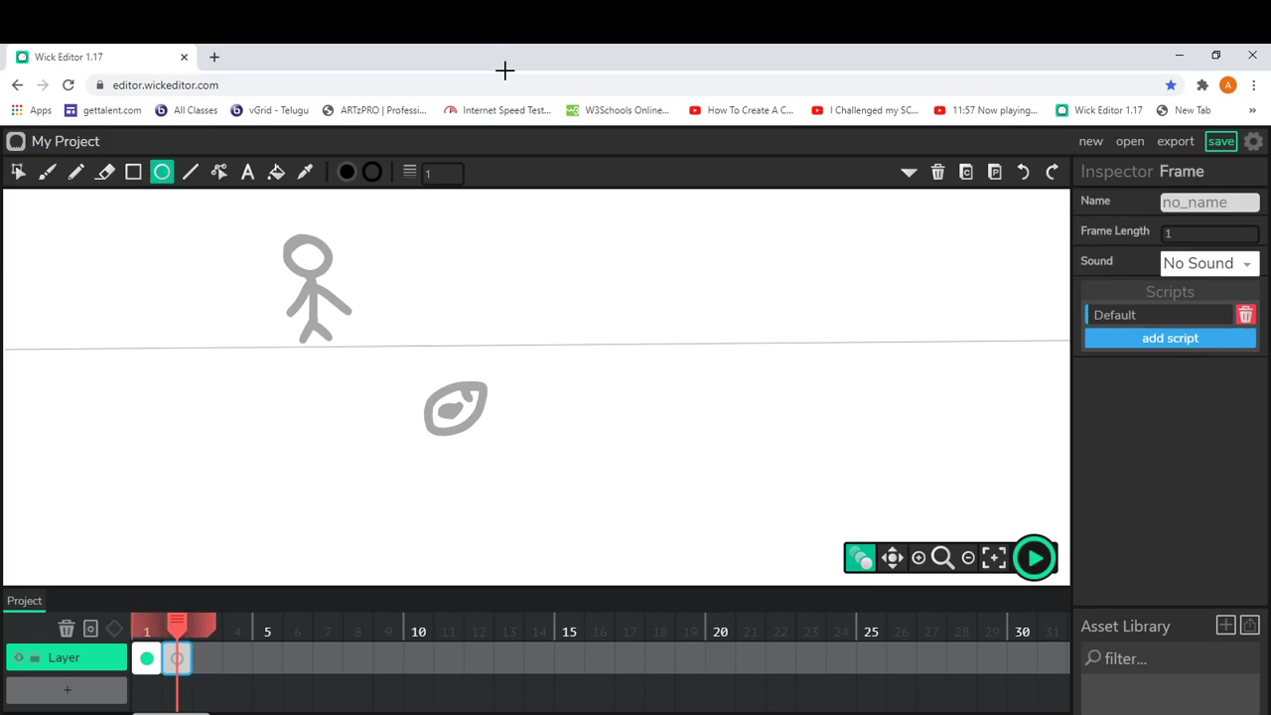
key(b)
- Try drawing a stick figure left of the onion-skinned one on frame 2, and undo its strokes
mouse_move(238, 245)
mouse_down()
mouse_move(215, 249)
mouse_move(234, 262)
mouse_move(226, 289)
mouse_move(233, 274)
mouse_move(239, 281)
mouse_move(211, 309)
mouse_move(241, 316)
mouse_up()
key(ctrl+z)
key(ctrl+z)
key(ctrl+z)
key(ctrl+z)
key(ctrl+z)
- Brush a smaller stick figure left of the ghosted one on frame 2, and redraw the oval with inner dots slightly higher
mouse_move(232, 272)
mouse_down()
mouse_move(233, 323)
mouse_move(210, 347)
mouse_move(243, 350)
mouse_up()
mouse_move(230, 312)
mouse_down()
mouse_move(219, 322)
mouse_move(254, 320)
mouse_up()
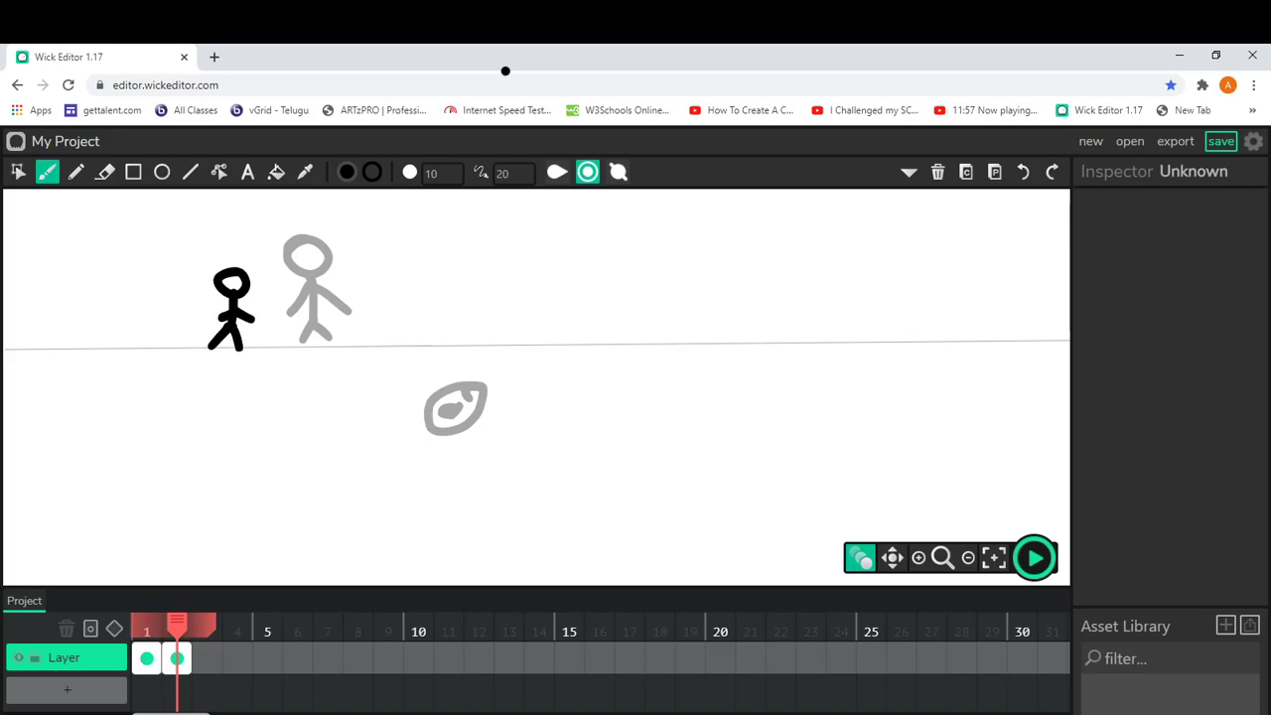
mouse_move(475, 381)
mouse_down()
mouse_move(430, 407)
mouse_move(466, 417)
mouse_move(479, 379)
mouse_up()
click(449, 399)
click(457, 404)
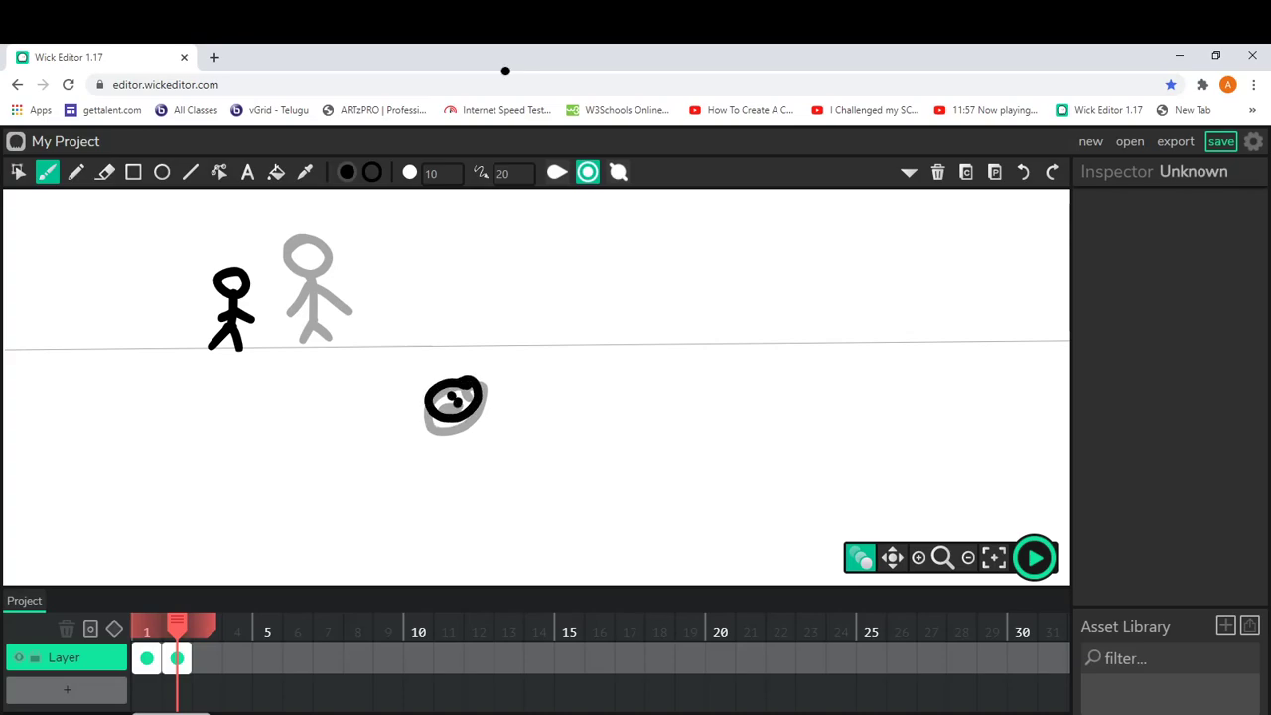
- Play the two-frame animation from frame 1 and stop the playback
click(141, 598)
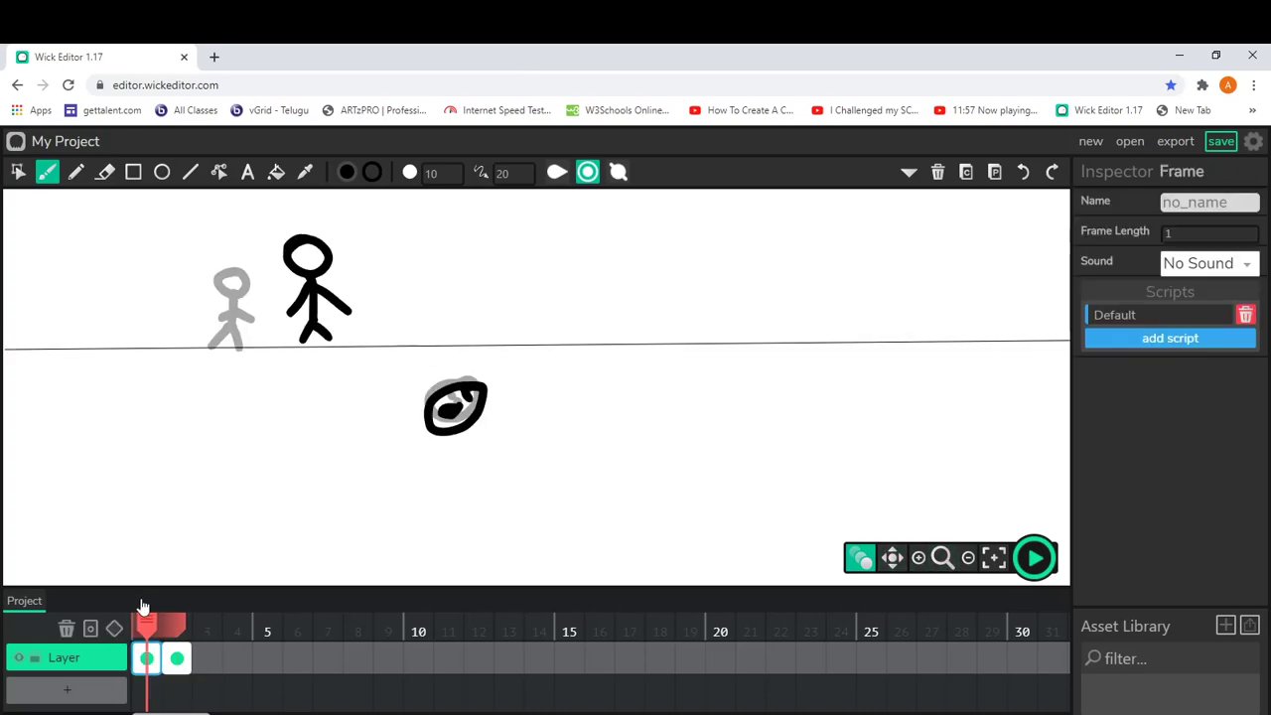
key(Return)
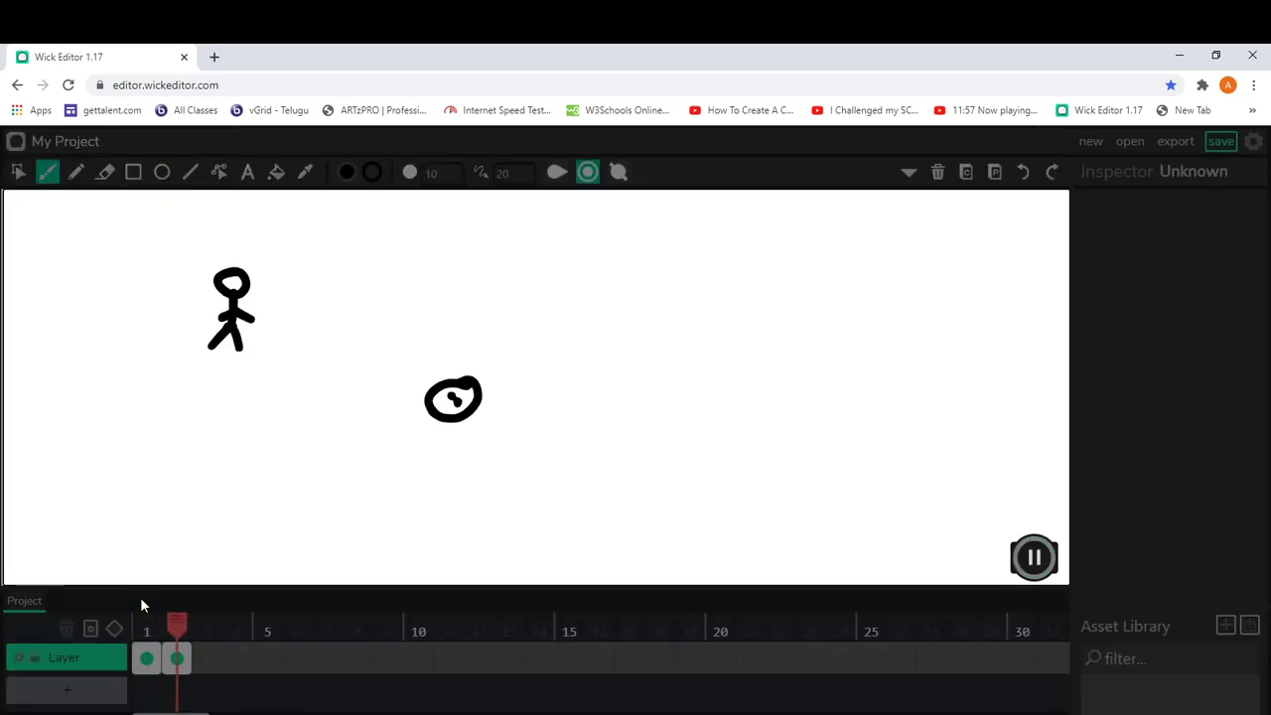
key(Return)
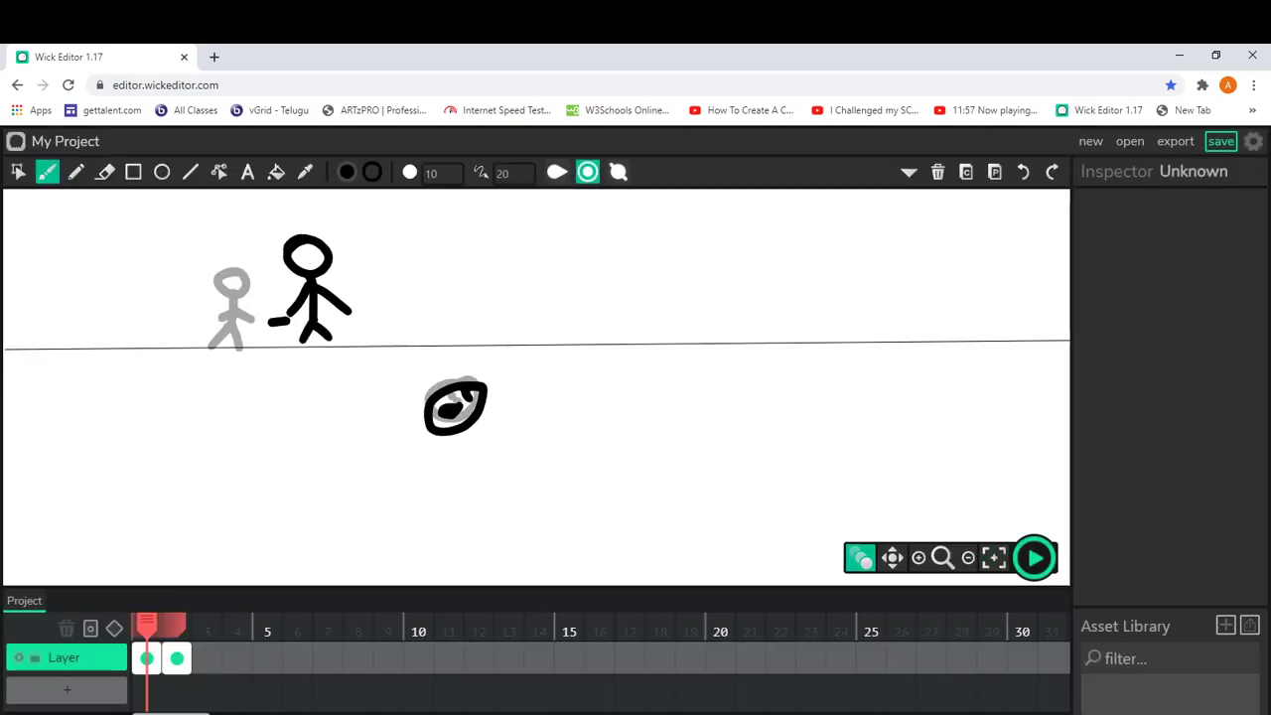
- Undo the stray stroke beside the stick figure on frame 1, and undo every stroke drawn on frame 2
key(ctrl+z)
click(177, 658)
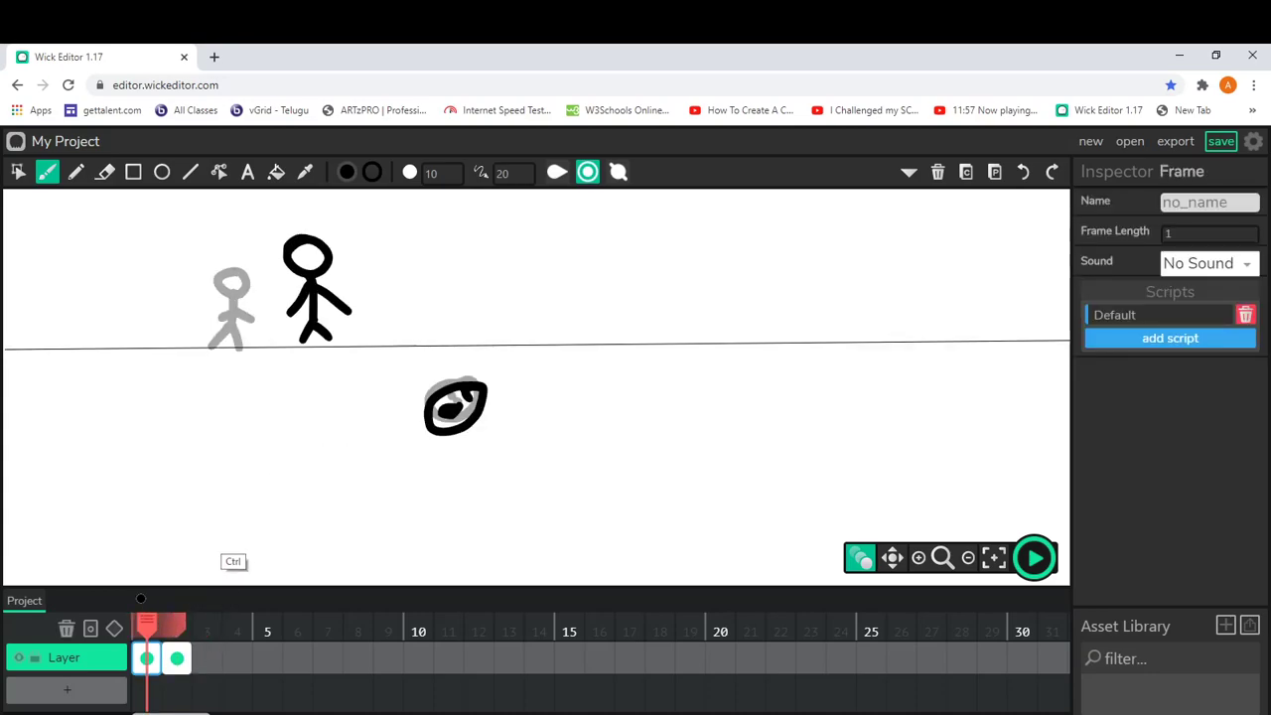
key(.)
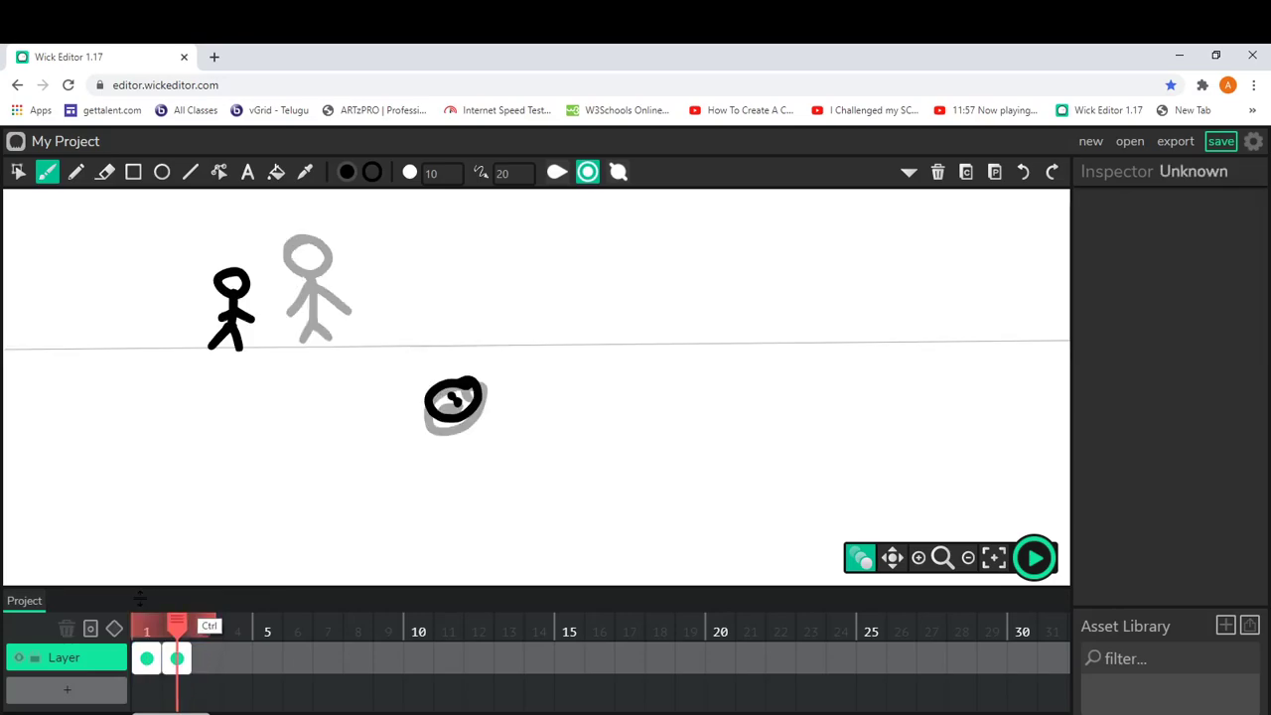
key(ctrl+z)
key(ctrl+z)
key(ctrl+z)
key(ctrl+z)
key(ctrl+z)
key(ctrl+z)
key(ctrl+z)
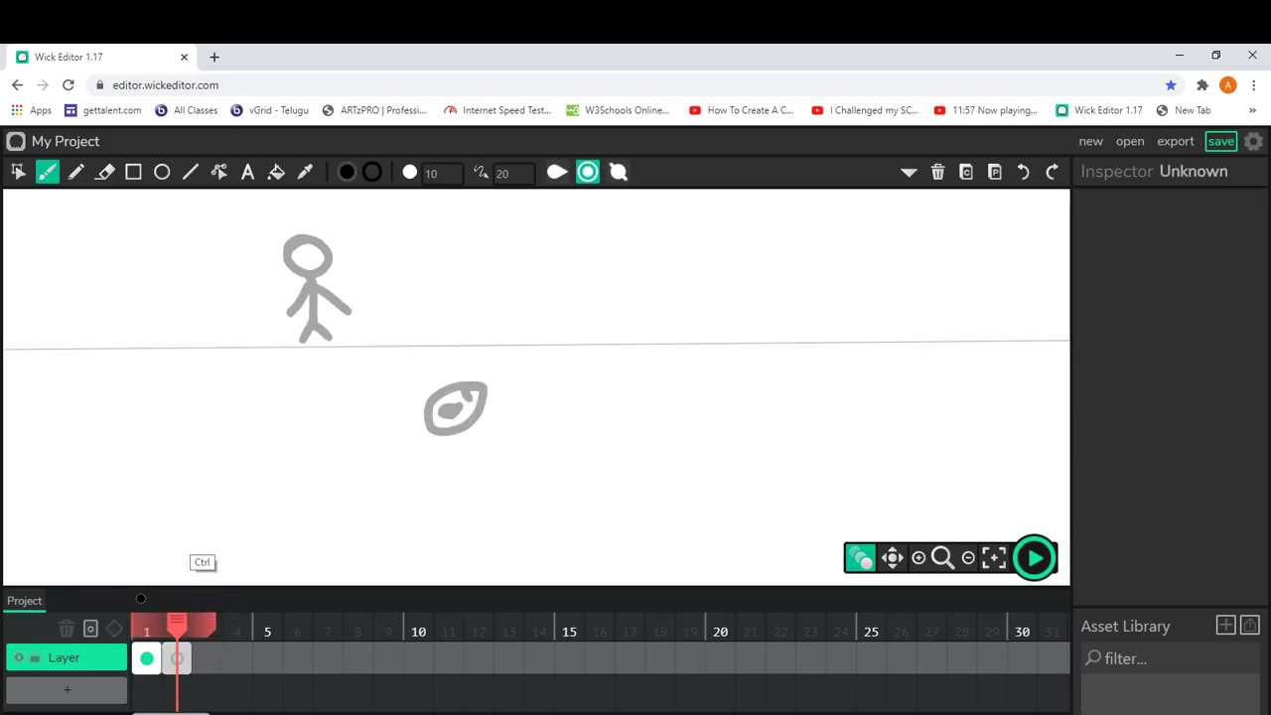
- Brush a stick figure on frame 2 just left of the ghosted one, its head overlapping, and undo the stray extra stroke
mouse_move(270, 244)
mouse_down()
mouse_move(292, 246)
mouse_move(278, 278)
mouse_move(298, 250)
mouse_move(283, 249)
mouse_up()
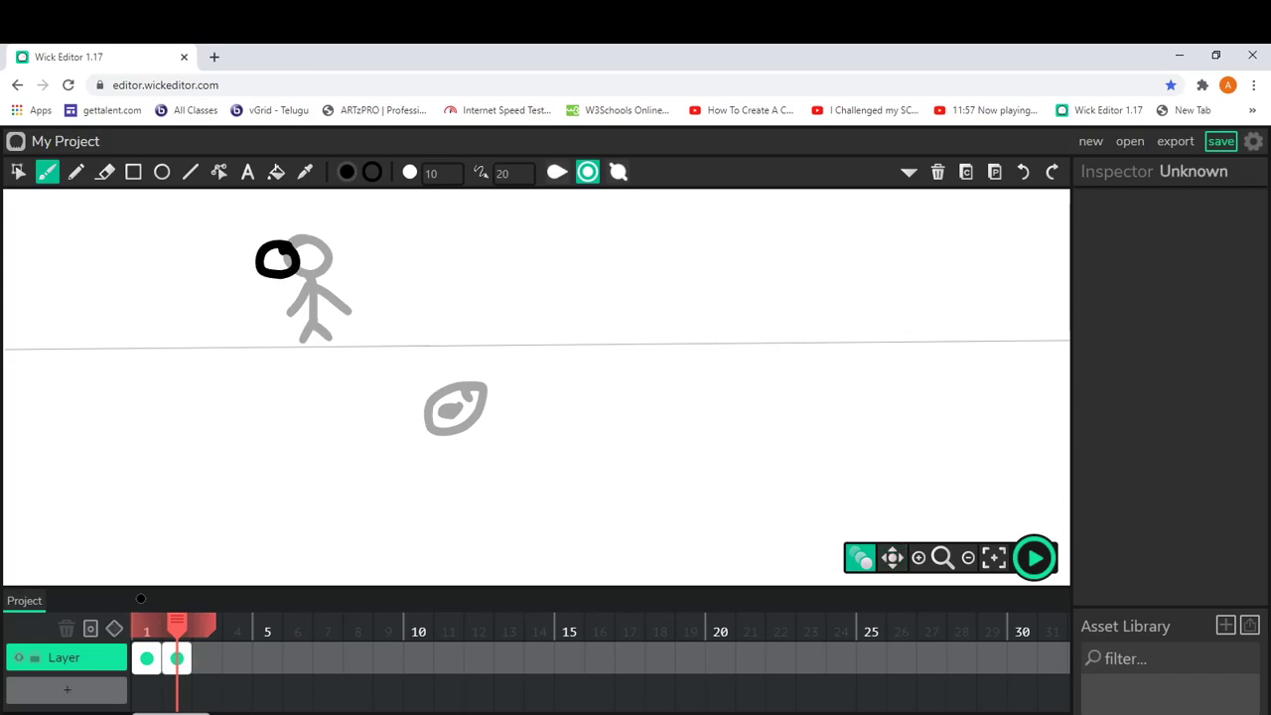
mouse_move(268, 310)
mouse_down()
mouse_move(247, 342)
mouse_move(280, 343)
mouse_up()
mouse_move(270, 287)
mouse_down()
mouse_move(245, 303)
mouse_move(296, 314)
mouse_up()
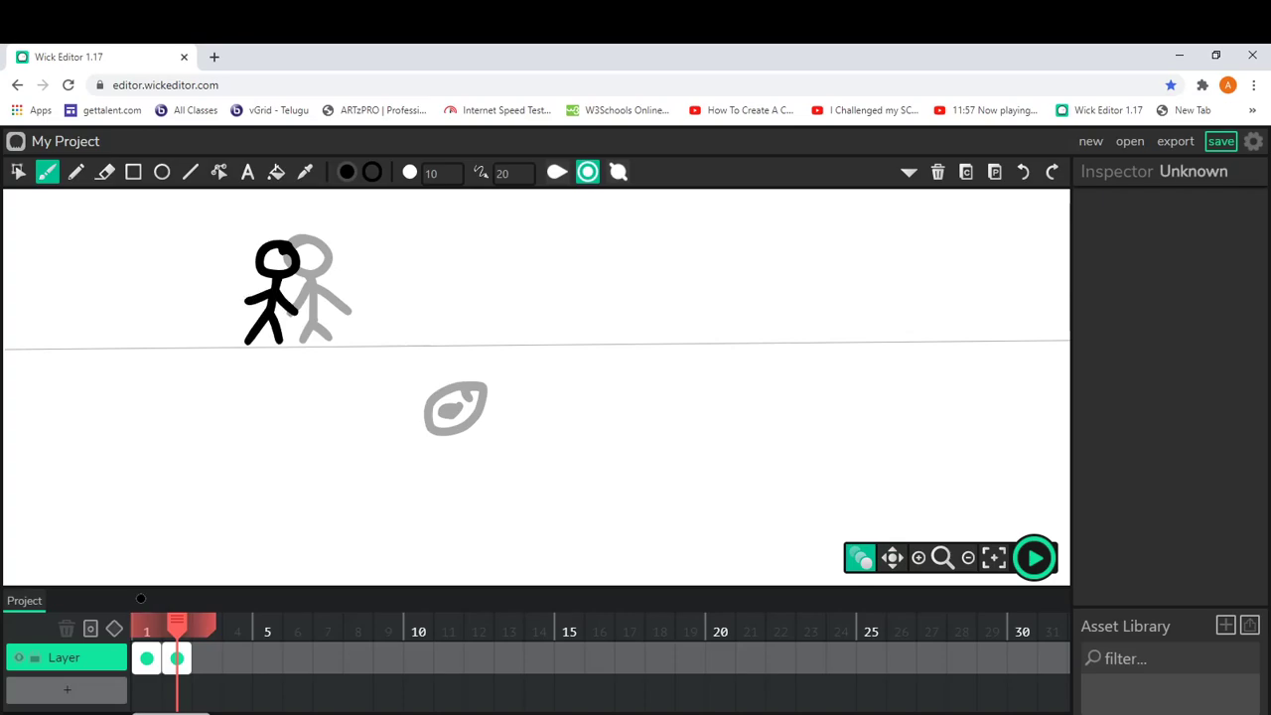
drag(199, 265, 206, 282)
key(ctrl+z)
- Draw a straight ground line across frame 2 over the ghosted one, and brush a smaller oval with a centre dot slightly higher
key(l)
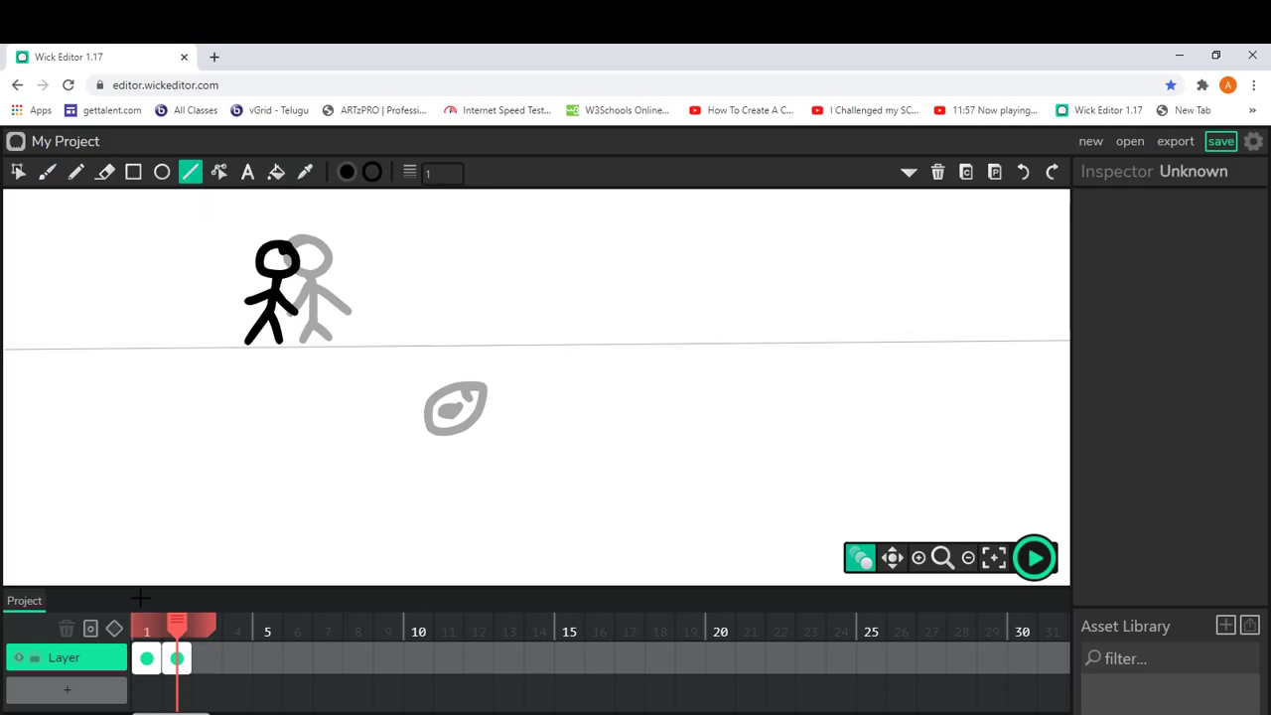
drag(4, 346, 1069, 342)
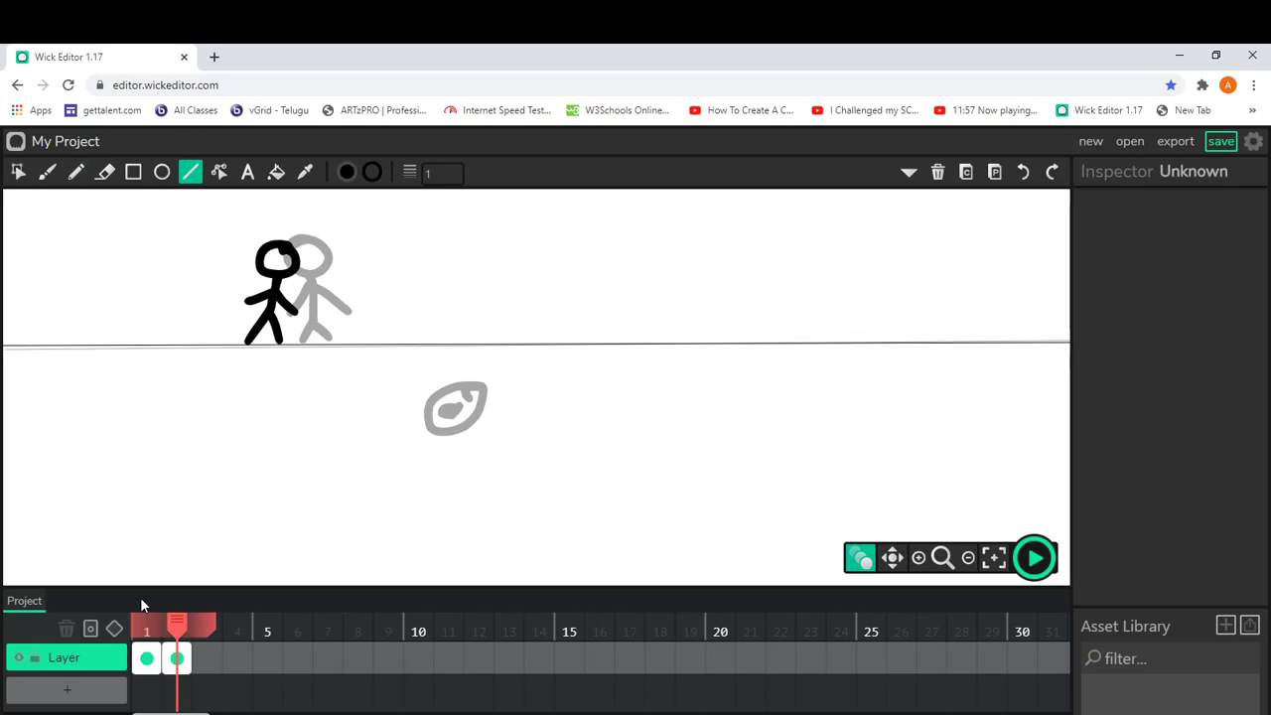
key(b)
mouse_move(477, 381)
mouse_down()
mouse_move(428, 397)
mouse_move(443, 412)
mouse_move(478, 381)
mouse_up()
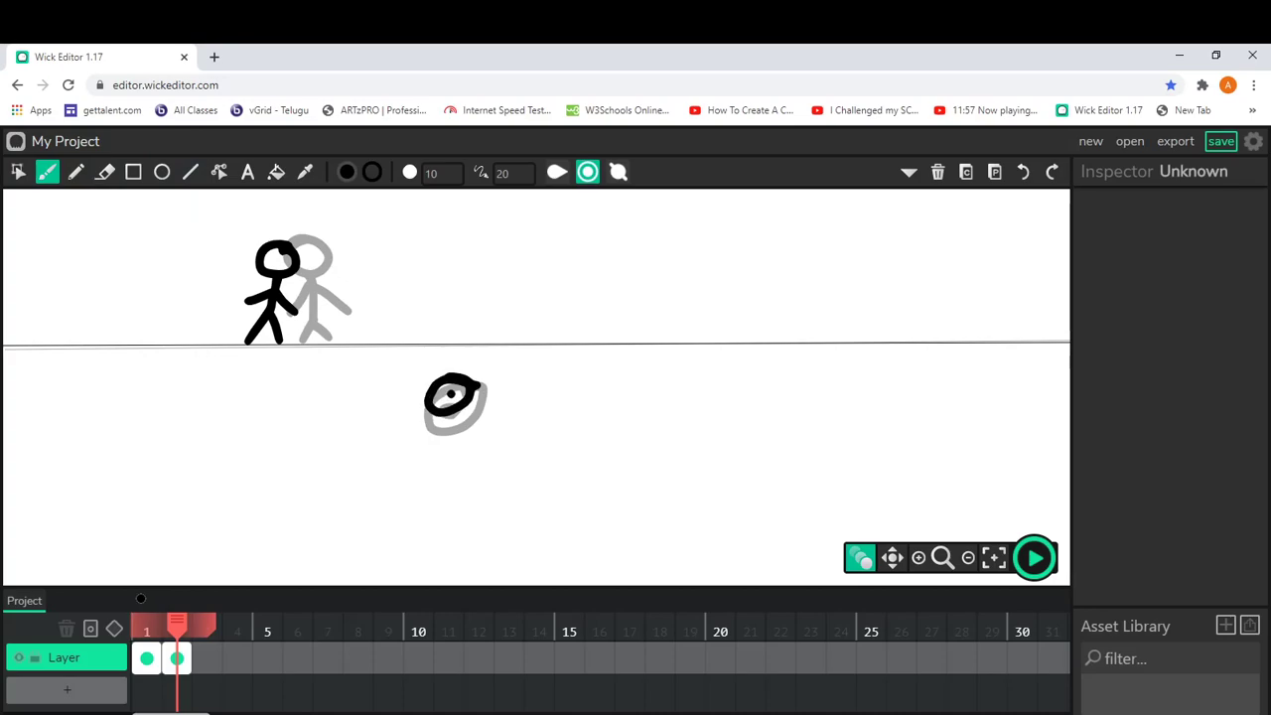
- Add a blank third frame to the layer directly after frame 2
click(207, 658)
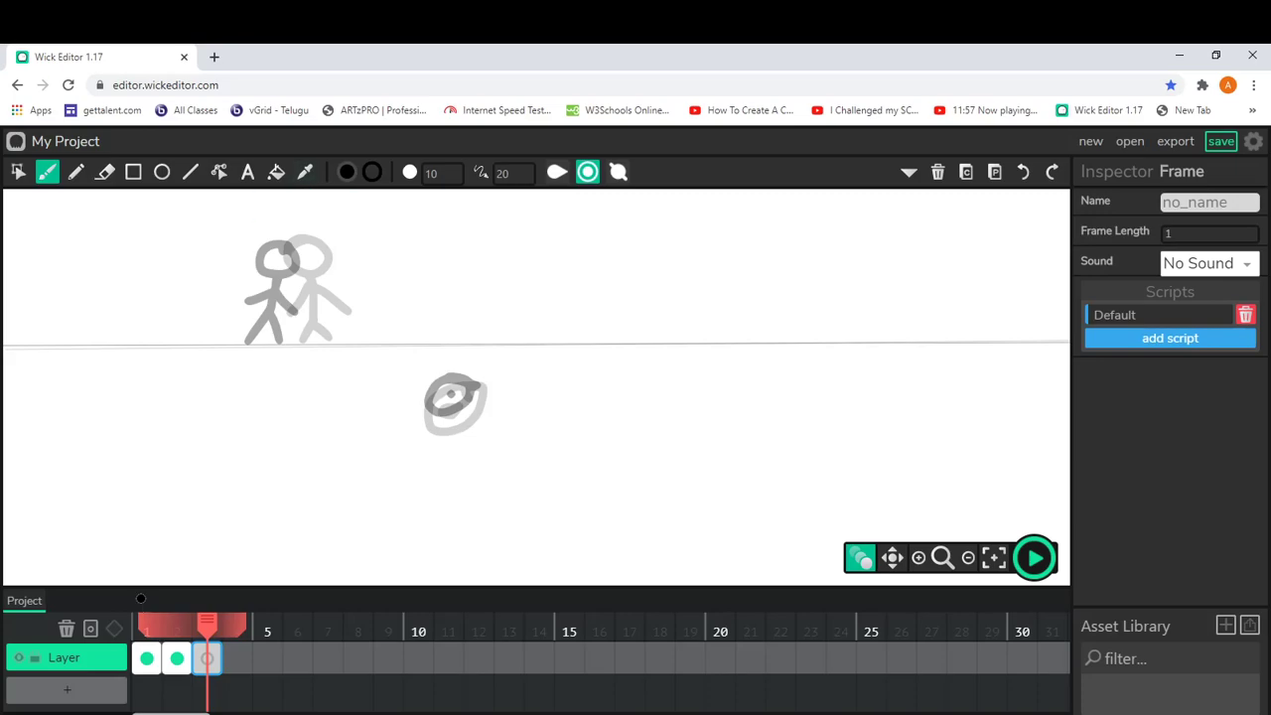
mouse_move(266, 256)
mouse_down()
mouse_move(239, 275)
mouse_move(260, 266)
mouse_move(249, 316)
mouse_move(224, 329)
mouse_move(258, 327)
mouse_move(222, 343)
mouse_up()
key(ctrl+z)
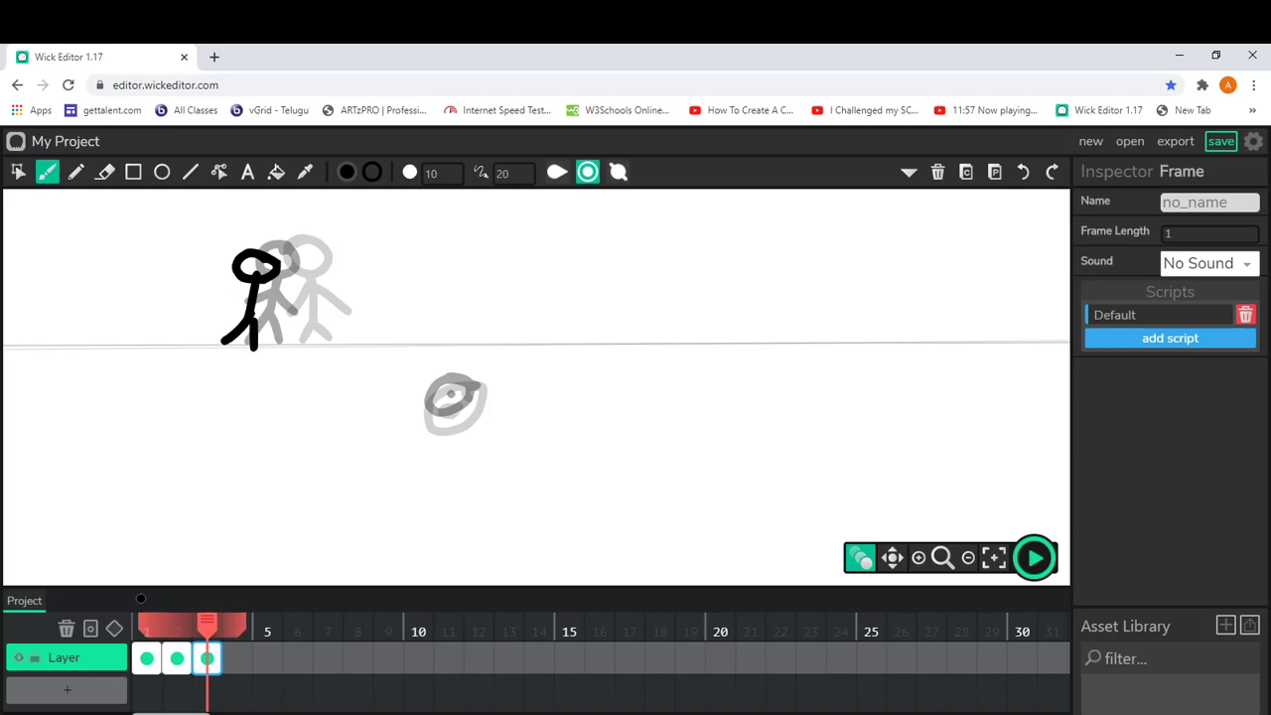
key(ctrl+z)
key(ctrl+z)
key(ctrl+z)
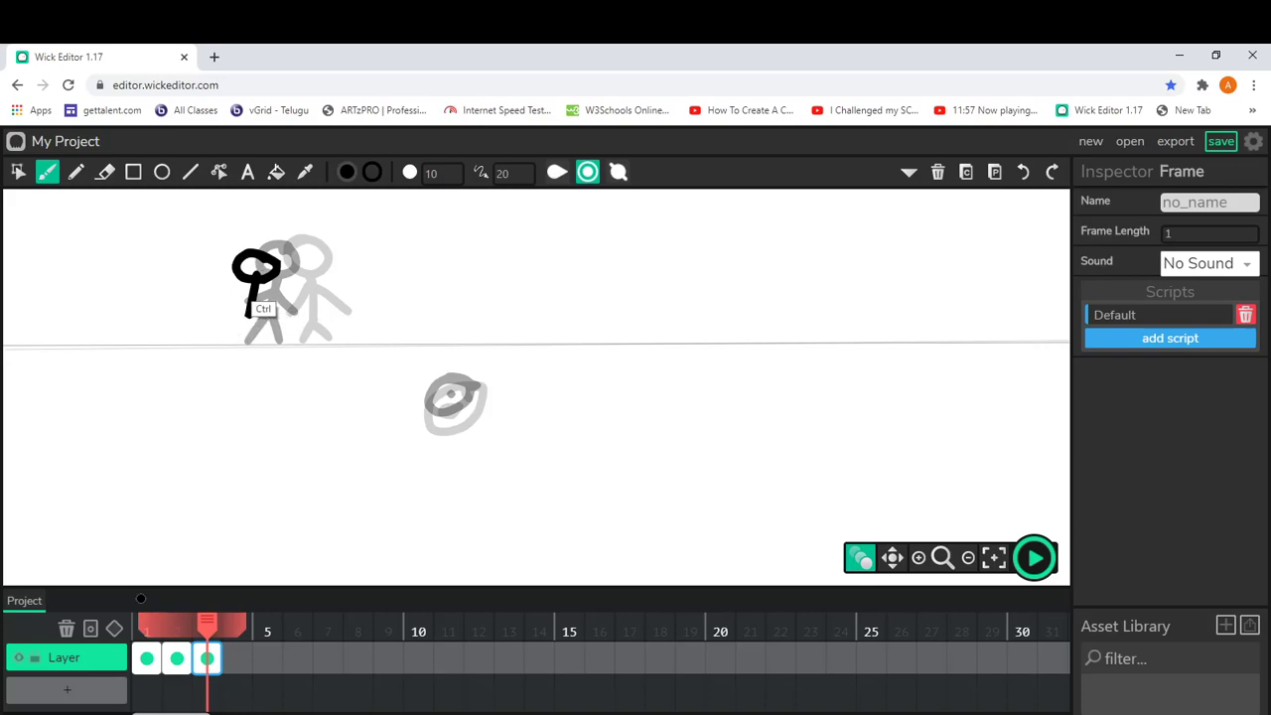
- Brush a stick figure with an oval head on frame 3, slightly left of the nearest ghosted figure
mouse_move(259, 242)
mouse_down()
mouse_move(286, 260)
mouse_move(260, 242)
mouse_move(249, 318)
mouse_move(230, 330)
mouse_move(257, 347)
mouse_up()
drag(234, 296, 280, 314)
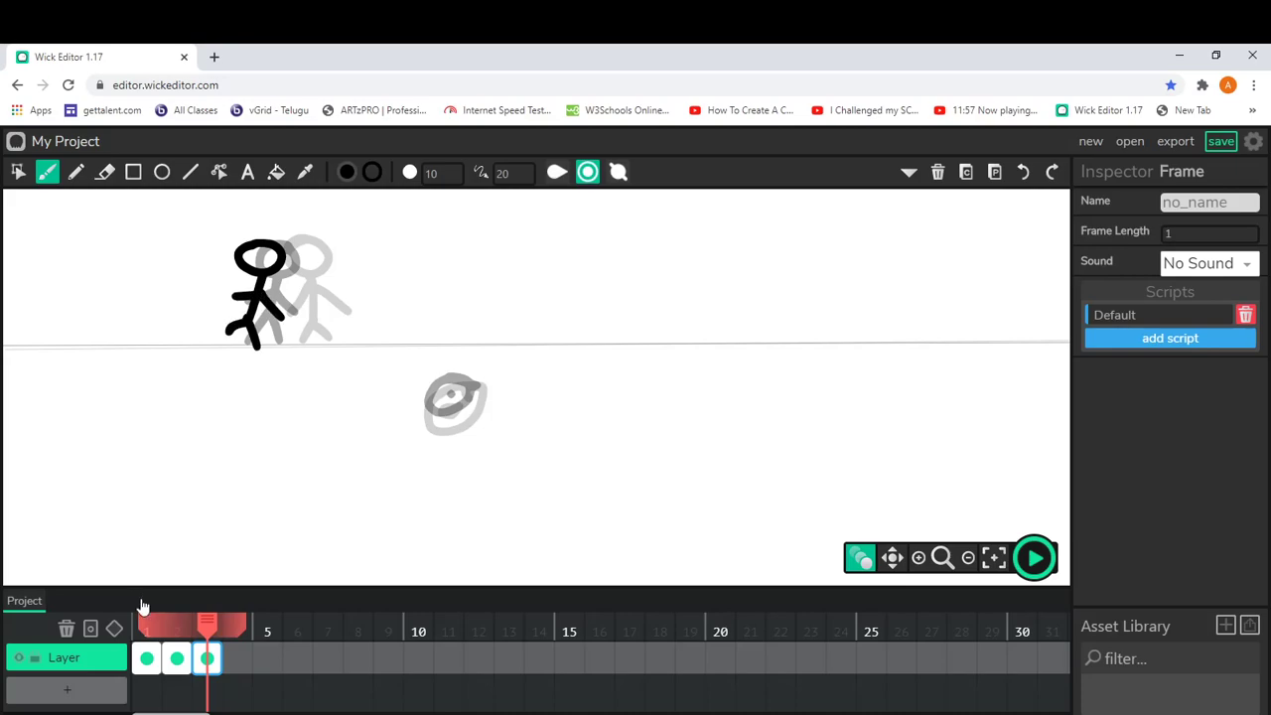
- Draw a straight ground line across frame 3, and brush a smaller circle with a centre dot just above the ghosted ovals
key(l)
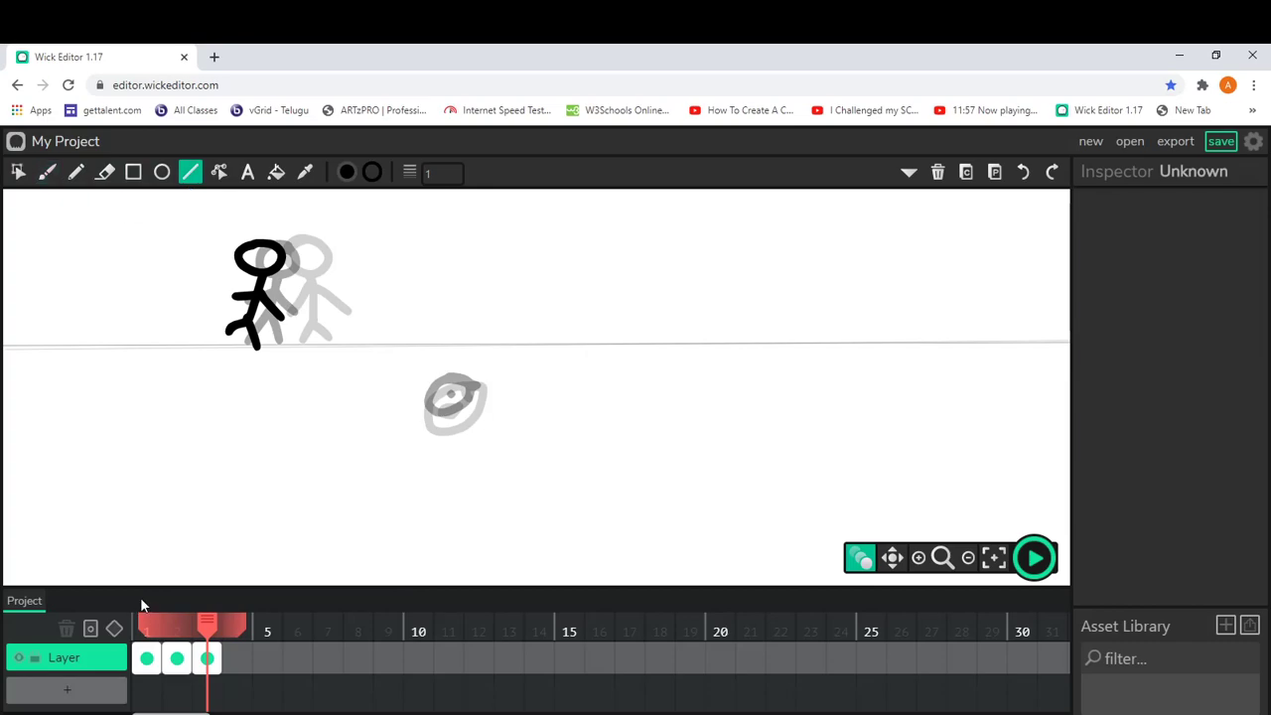
drag(4, 347, 1068, 345)
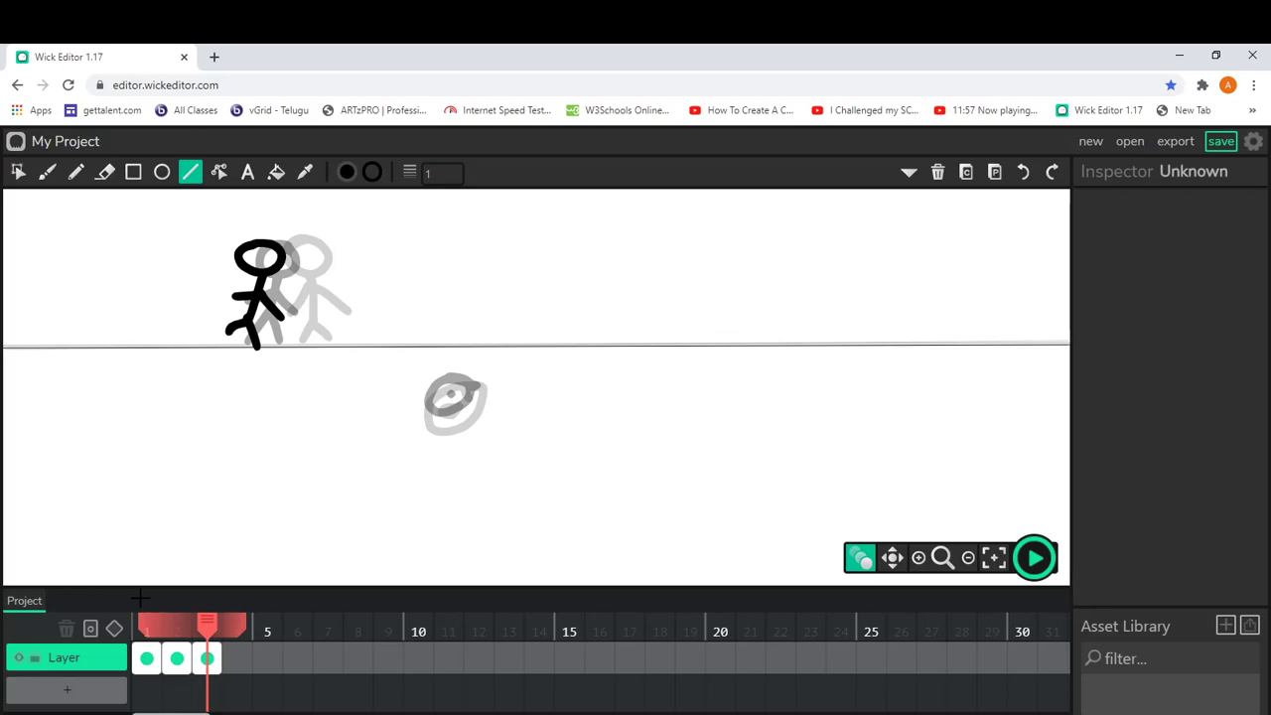
key(b)
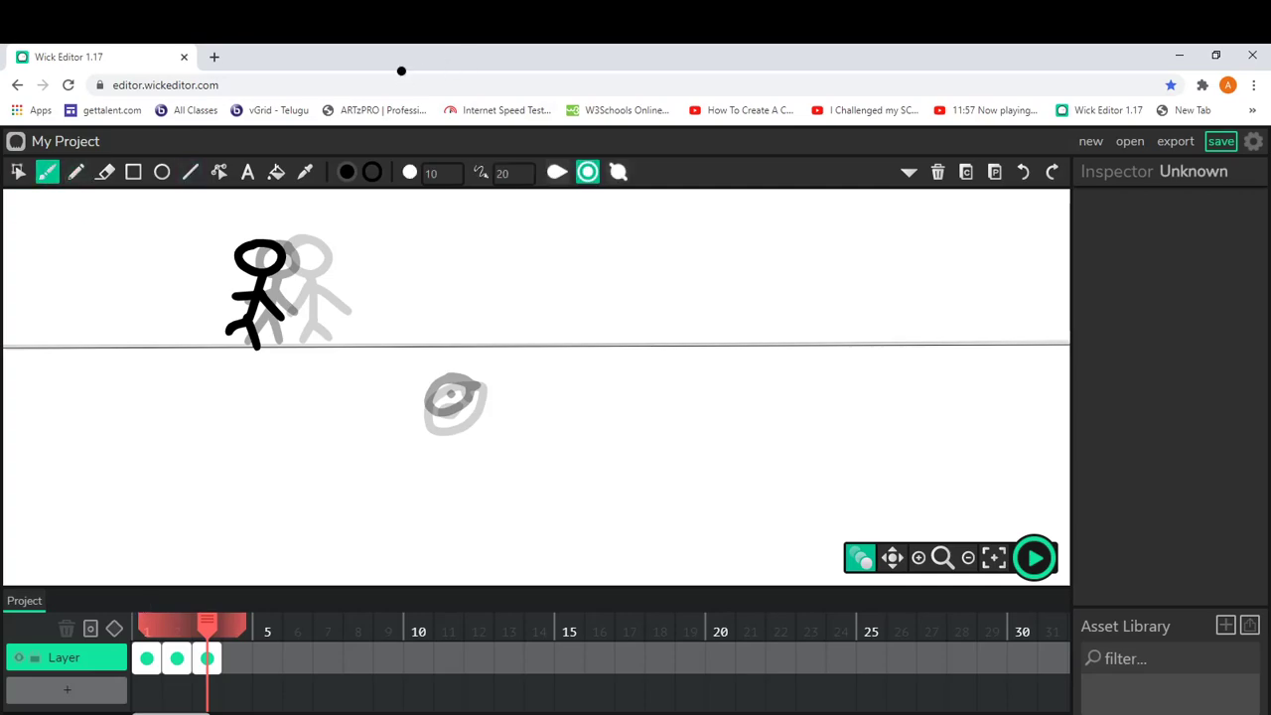
mouse_move(449, 361)
mouse_down()
mouse_move(426, 381)
mouse_move(466, 368)
mouse_move(450, 361)
mouse_up()
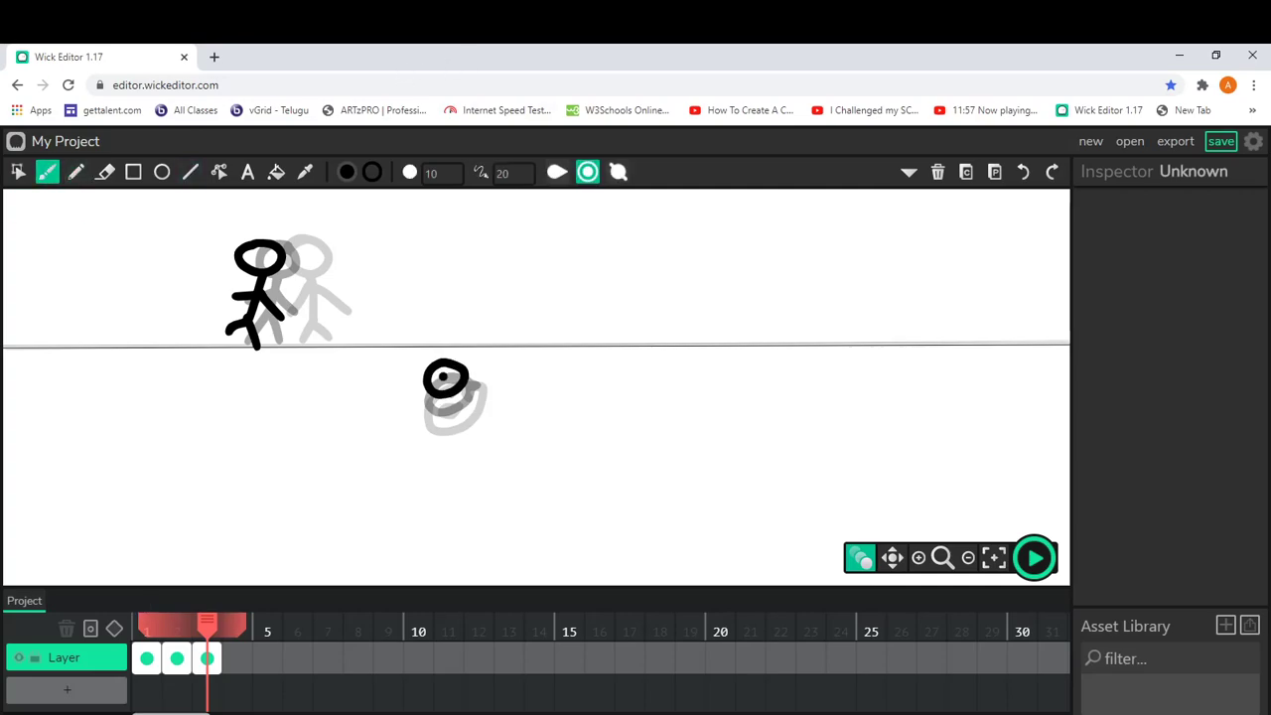
- Add a fourth frame and brush a stick figure on it, slightly left of the nearest ghosted figure
click(237, 659)
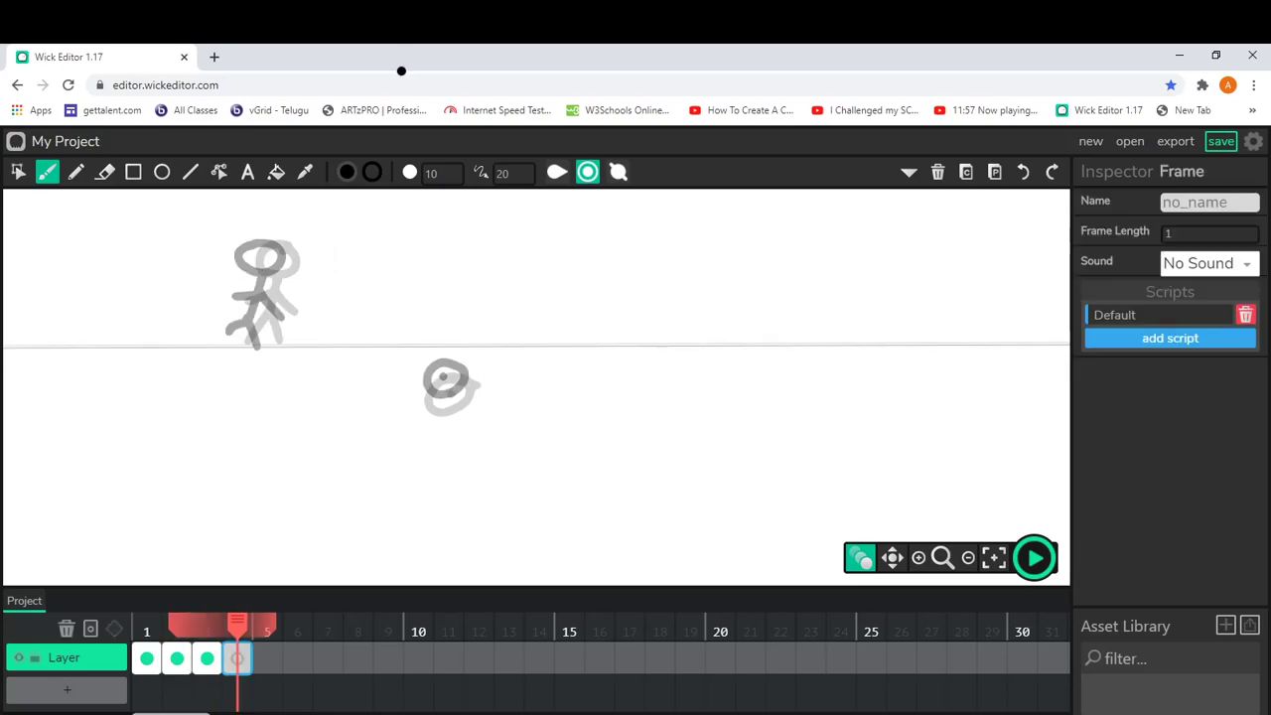
mouse_move(250, 244)
mouse_down()
mouse_move(224, 258)
mouse_move(243, 266)
mouse_move(234, 294)
mouse_move(195, 339)
mouse_move(221, 346)
mouse_up()
drag(201, 298, 231, 289)
- Brush a small, nearly filled circle on frame 4 overlapping the upper part of the ghosted circle, undoing the first attempt
mouse_move(455, 358)
mouse_down()
mouse_move(445, 378)
mouse_move(437, 360)
mouse_up()
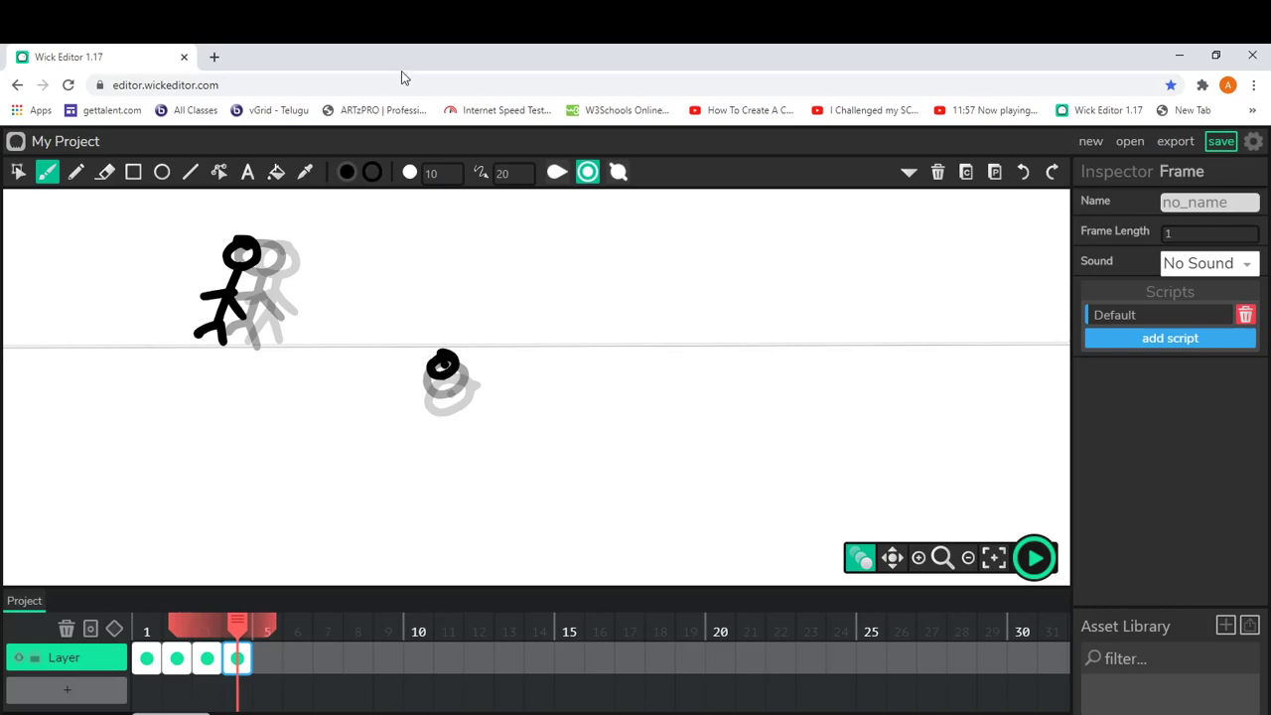
key(ctrl+z)
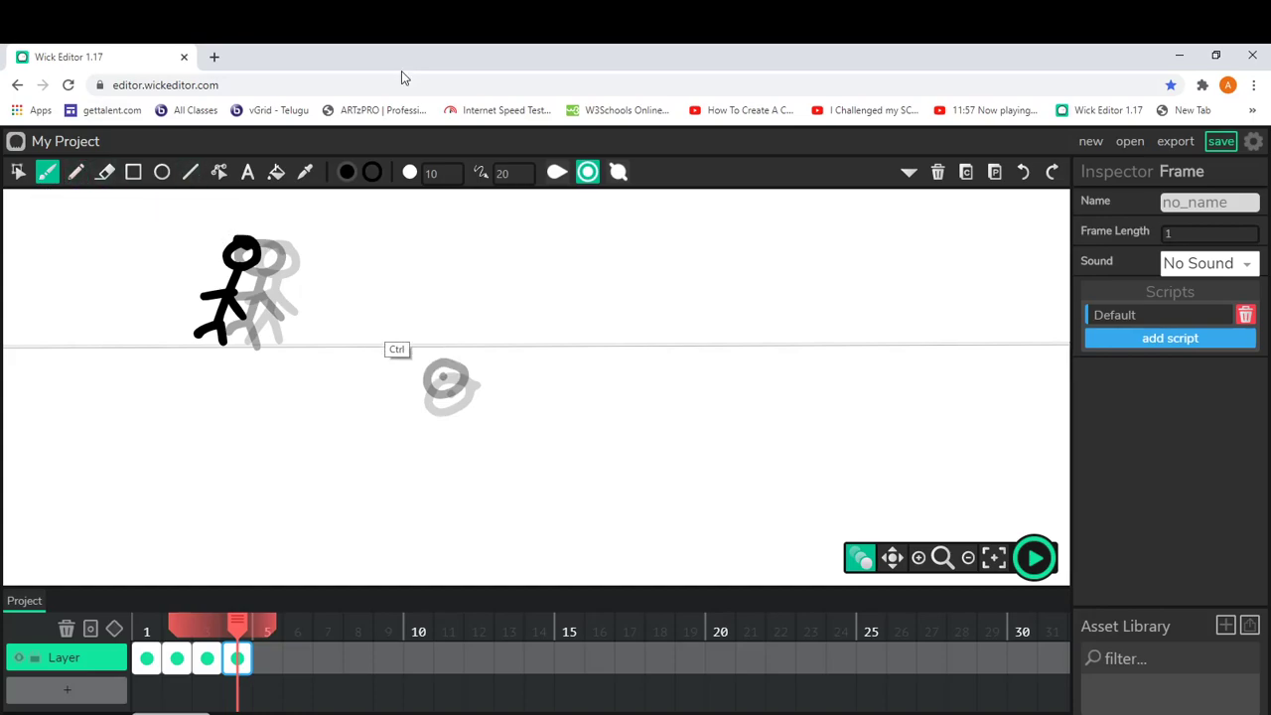
mouse_move(454, 357)
mouse_down()
mouse_move(427, 373)
mouse_move(449, 376)
mouse_move(434, 367)
mouse_move(449, 359)
mouse_up()
key(ctrl+z)
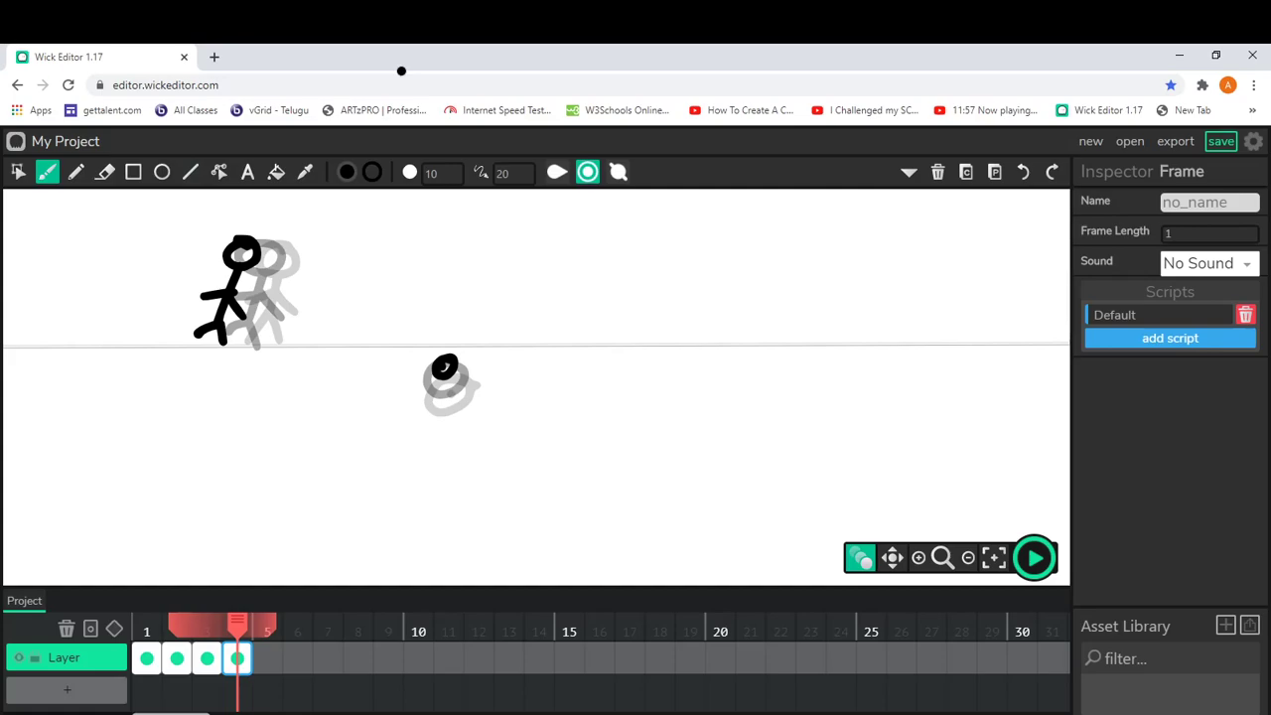
- Draw a ground line across frame 4 with the Line tool, following the ghosted line
click(189, 172)
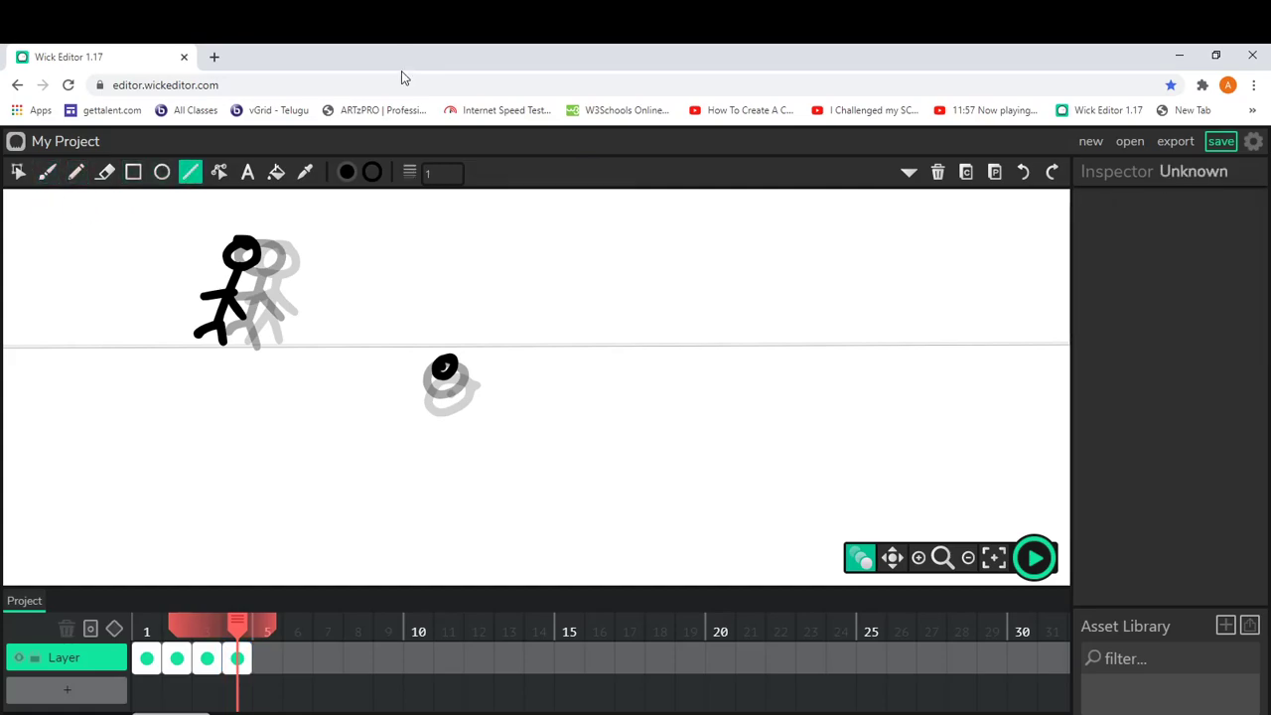
scroll(30, 347, left, 2)
drag(43, 352, 1070, 344)
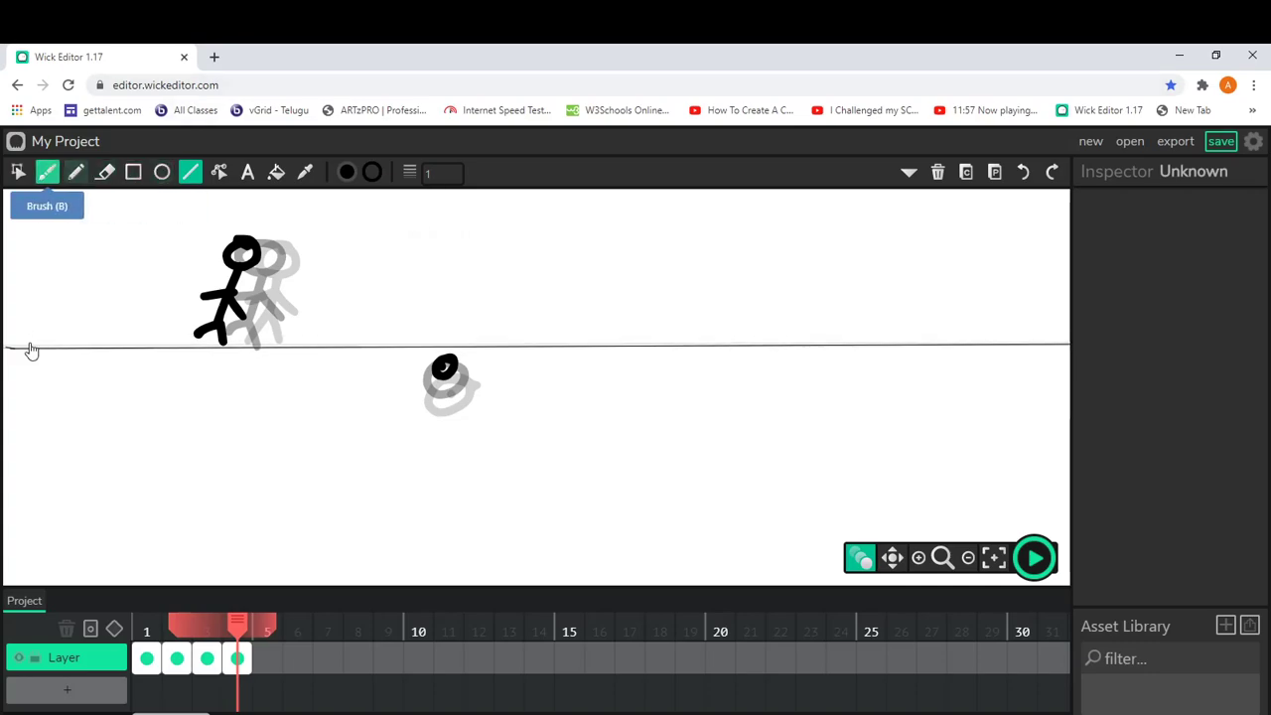
- Add a fifth frame and brush a stick figure slightly further left, plus a small solid dot above the ghosted circle
click(48, 172)
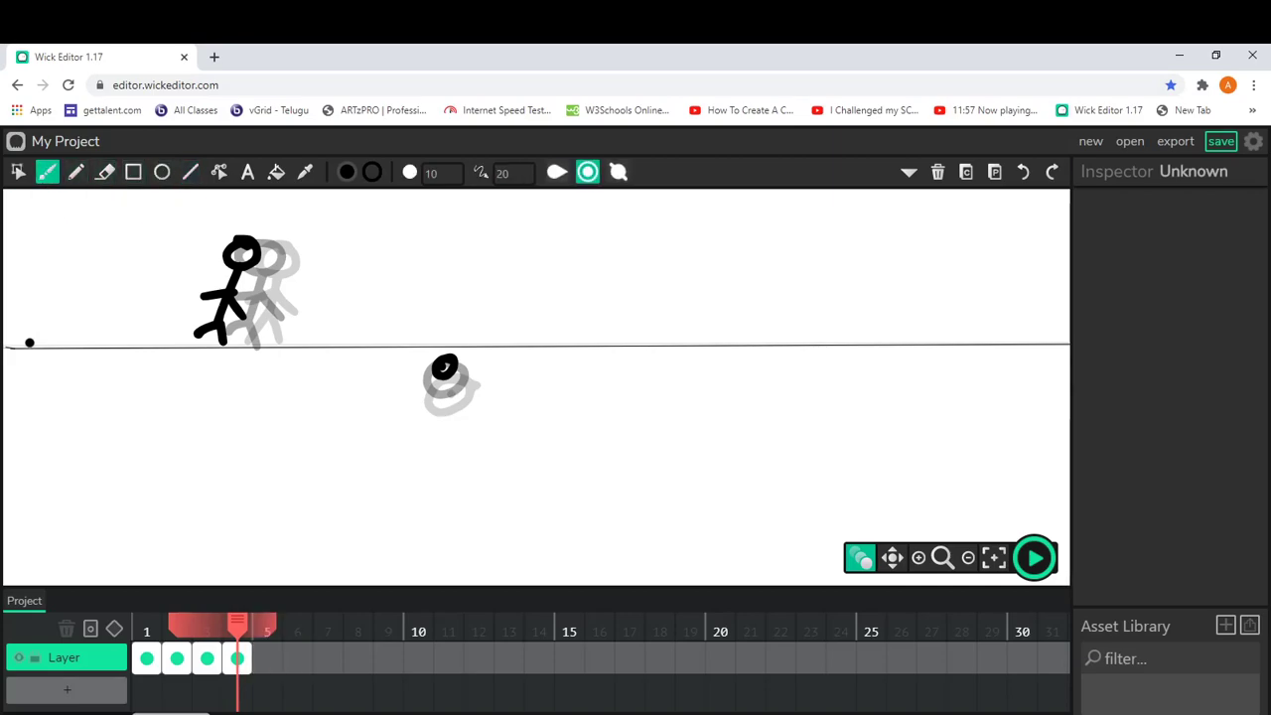
click(268, 658)
mouse_move(235, 239)
mouse_down()
mouse_move(213, 253)
mouse_move(237, 264)
mouse_move(206, 331)
mouse_move(230, 333)
mouse_move(224, 290)
mouse_move(244, 304)
mouse_up()
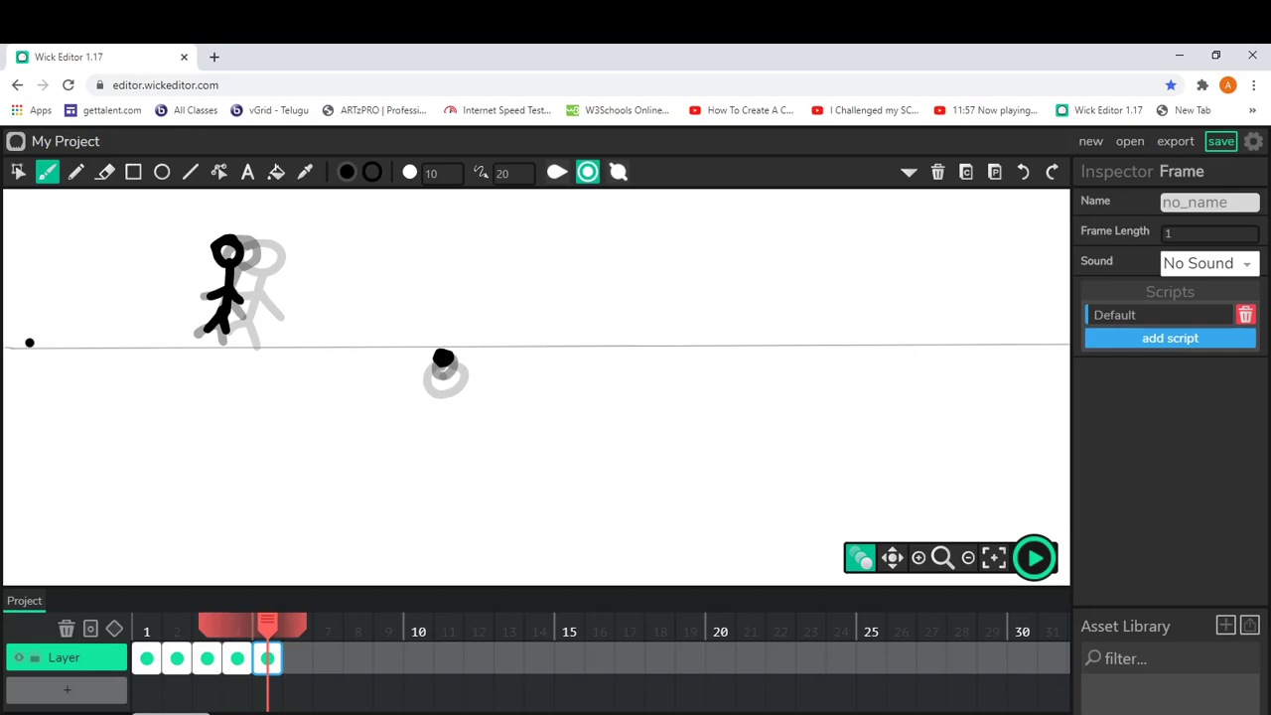
click(76, 172)
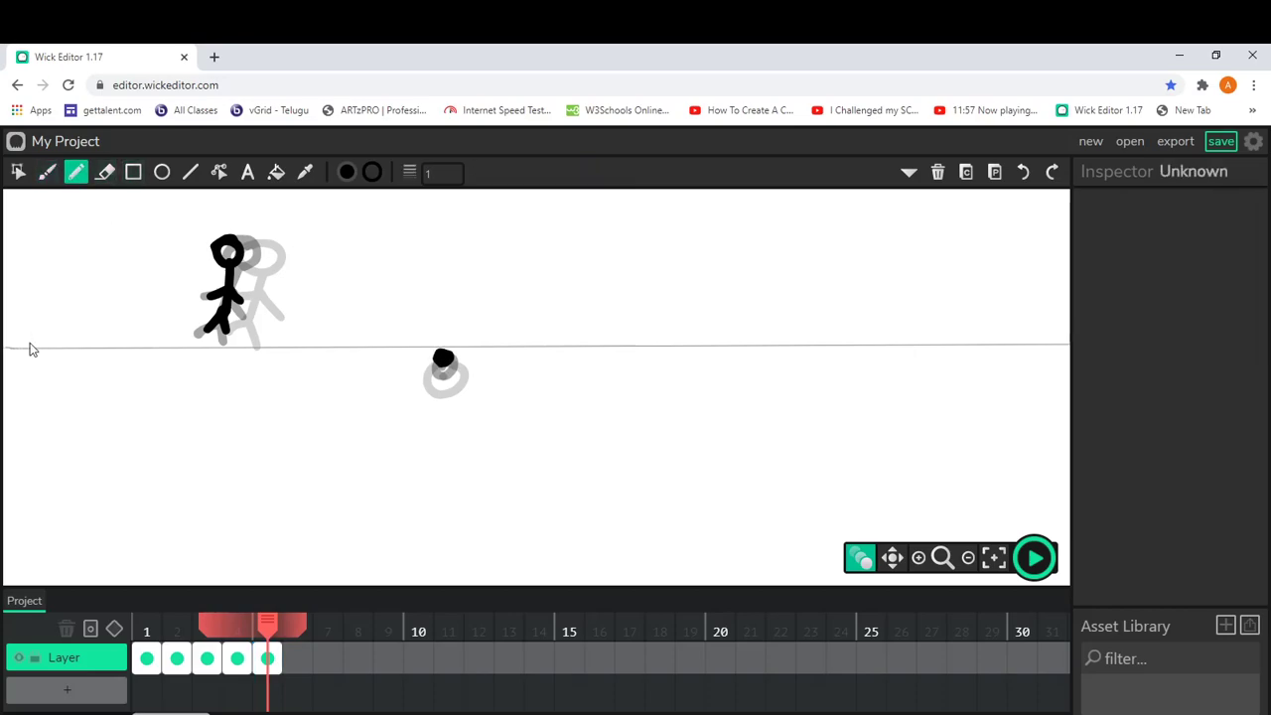
drag(8, 348, 1070, 363)
key(ctrl+z)
- Draw a straight ground line across frame 5 with the Line tool, following the ghosted line
mouse_move(437, 175)
key(l)
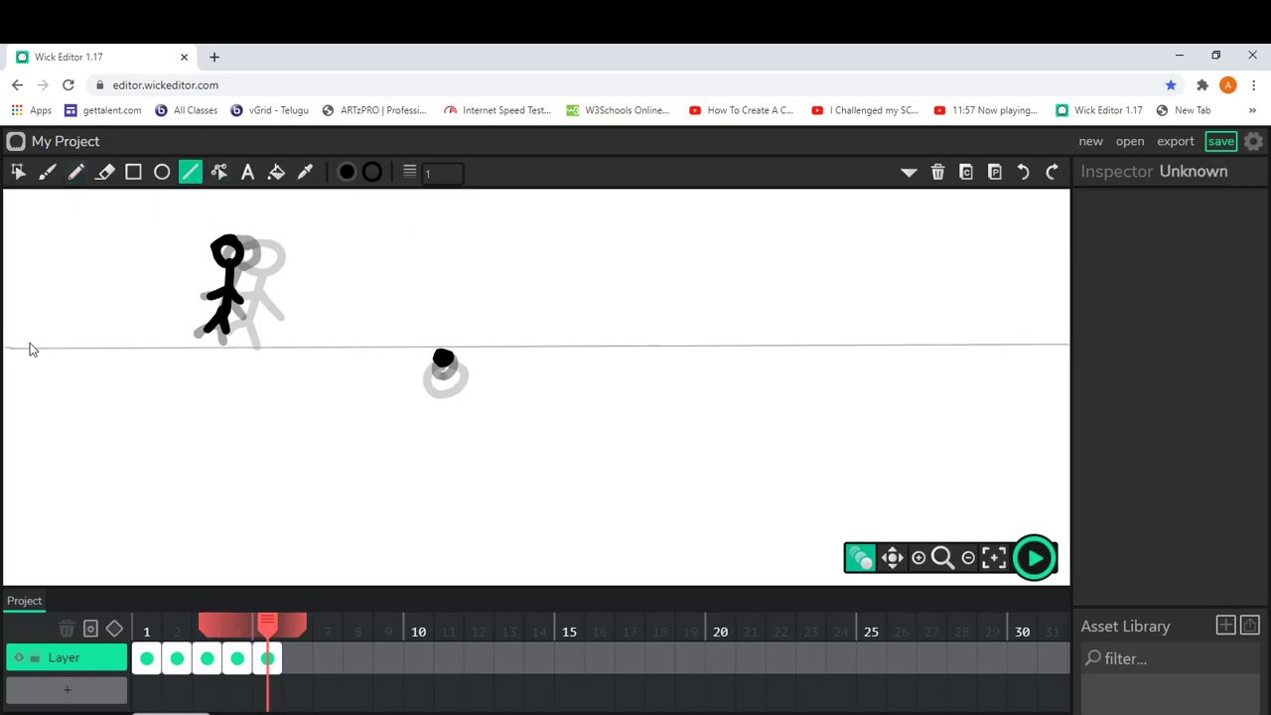
drag(6, 348, 1087, 347)
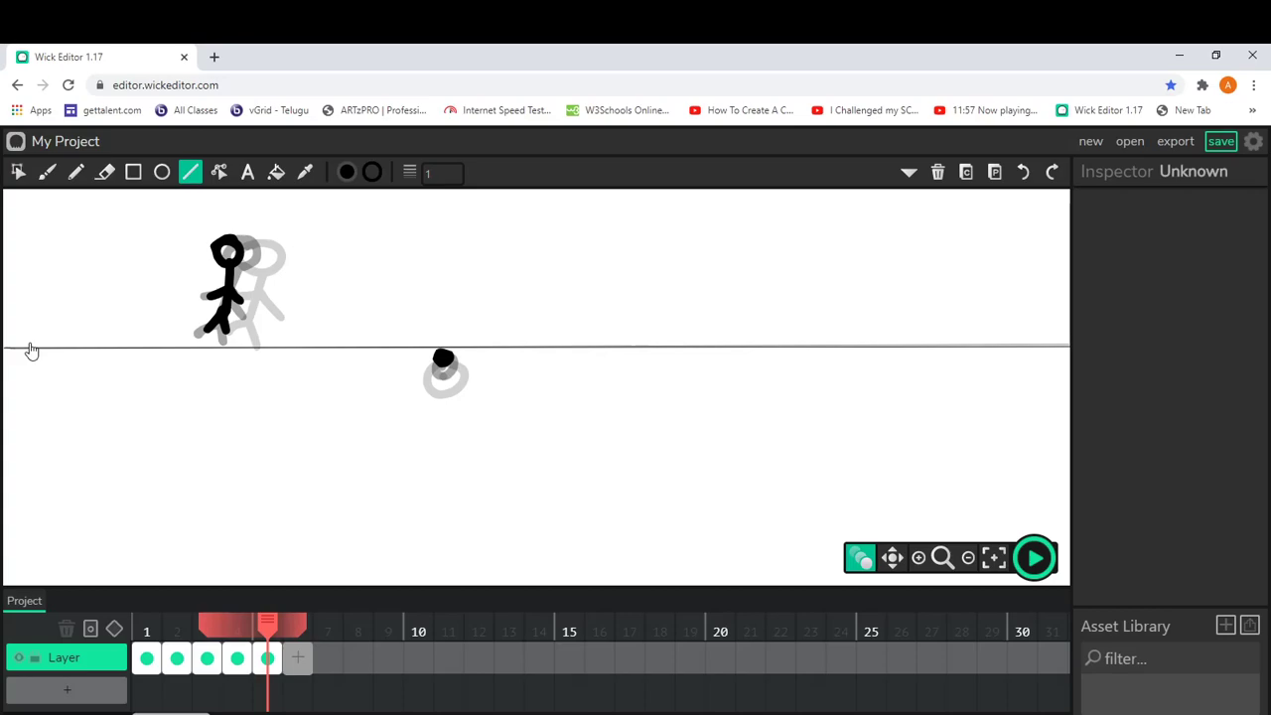
- Add a sixth frame to the layer and ready the Brush tool on it
click(298, 658)
key(b)
mouse_move(225, 237)
mouse_down()
mouse_move(216, 256)
mouse_move(235, 242)
mouse_move(198, 255)
mouse_move(212, 260)
mouse_move(229, 342)
mouse_up()
key(ctrl+z)
key(ctrl+z)
key(ctrl+z)
key(ctrl+z)
key(ctrl+z)
key(ctrl+z)
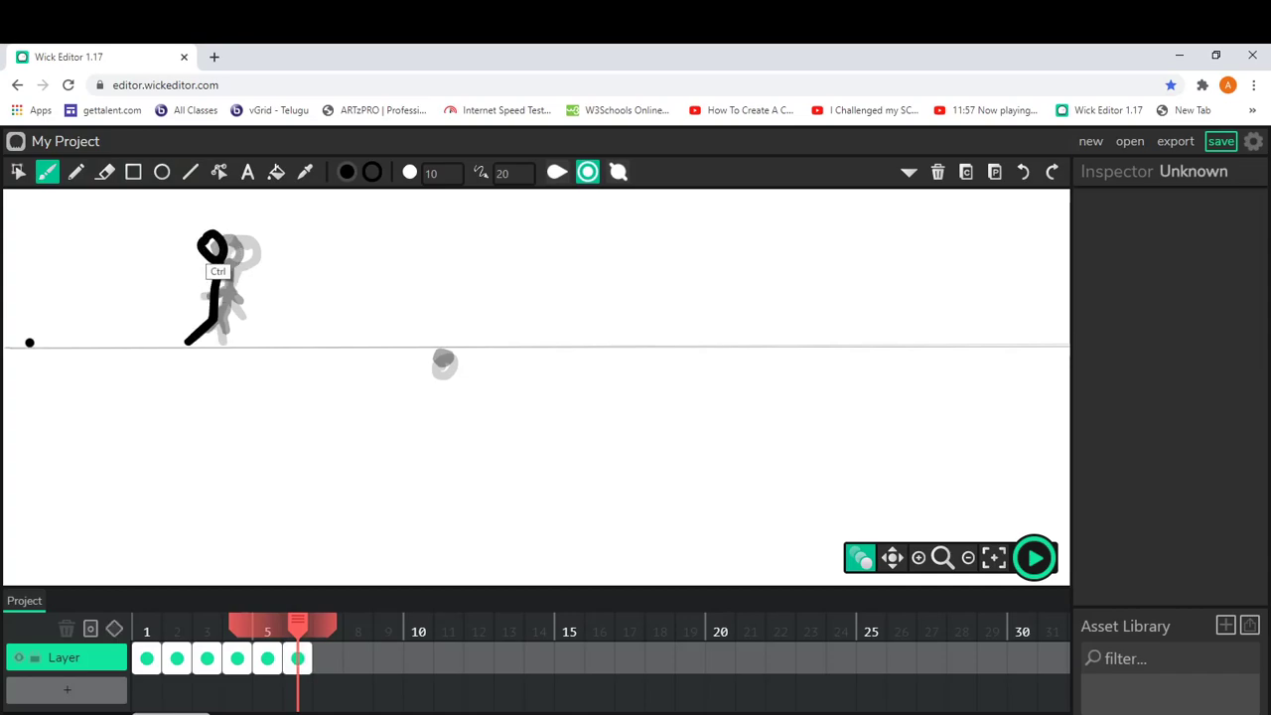
- Brush a stick figure on frame 6 slightly left of the ghosted one, redoing misdrawn strokes, and add a solid dot over the ghosted ball
mouse_move(222, 240)
mouse_down()
mouse_move(207, 246)
mouse_move(228, 253)
mouse_move(206, 242)
mouse_move(214, 312)
mouse_move(202, 335)
mouse_move(240, 336)
mouse_up()
key(ctrl+z)
key(ctrl+z)
drag(203, 296, 229, 295)
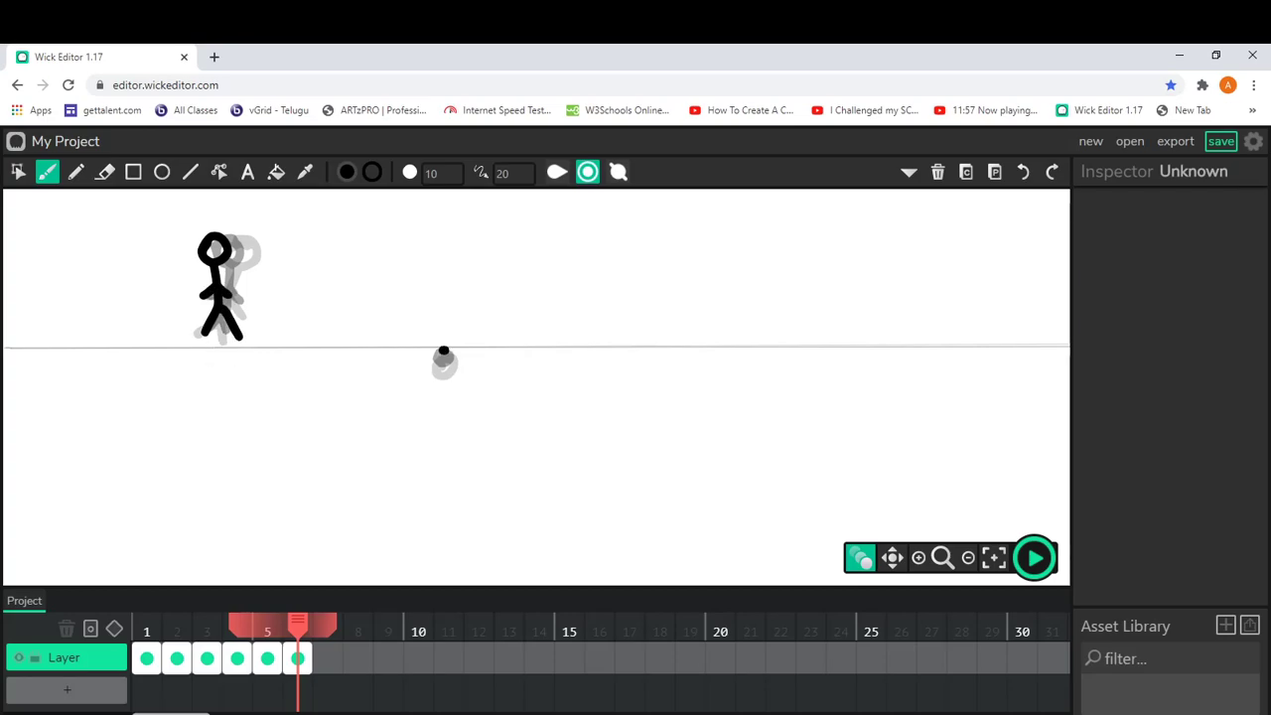
key(p)
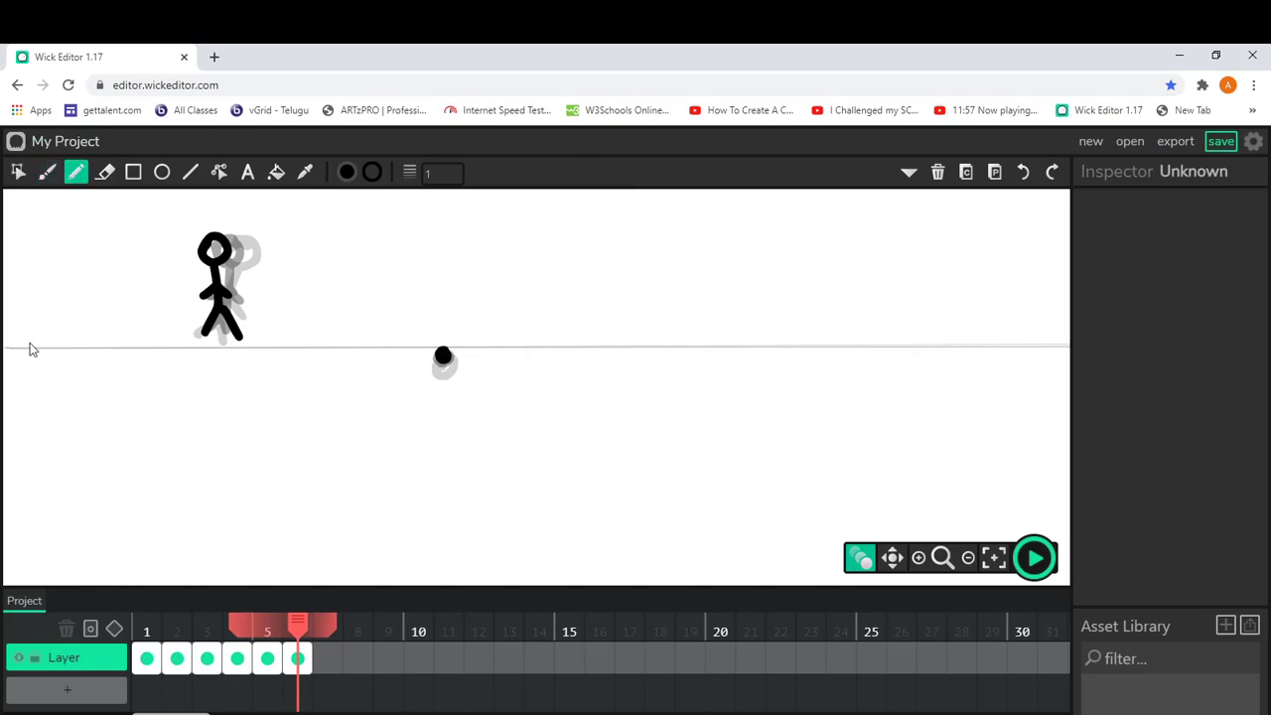
mouse_move(4, 349)
mouse_down()
mouse_move(145, 368)
mouse_move(346, 369)
mouse_up()
key(ctrl+z)
key(t)
key(o)
- Draw a straight ground line across the whole of frame 6 with the Line tool
key(l)
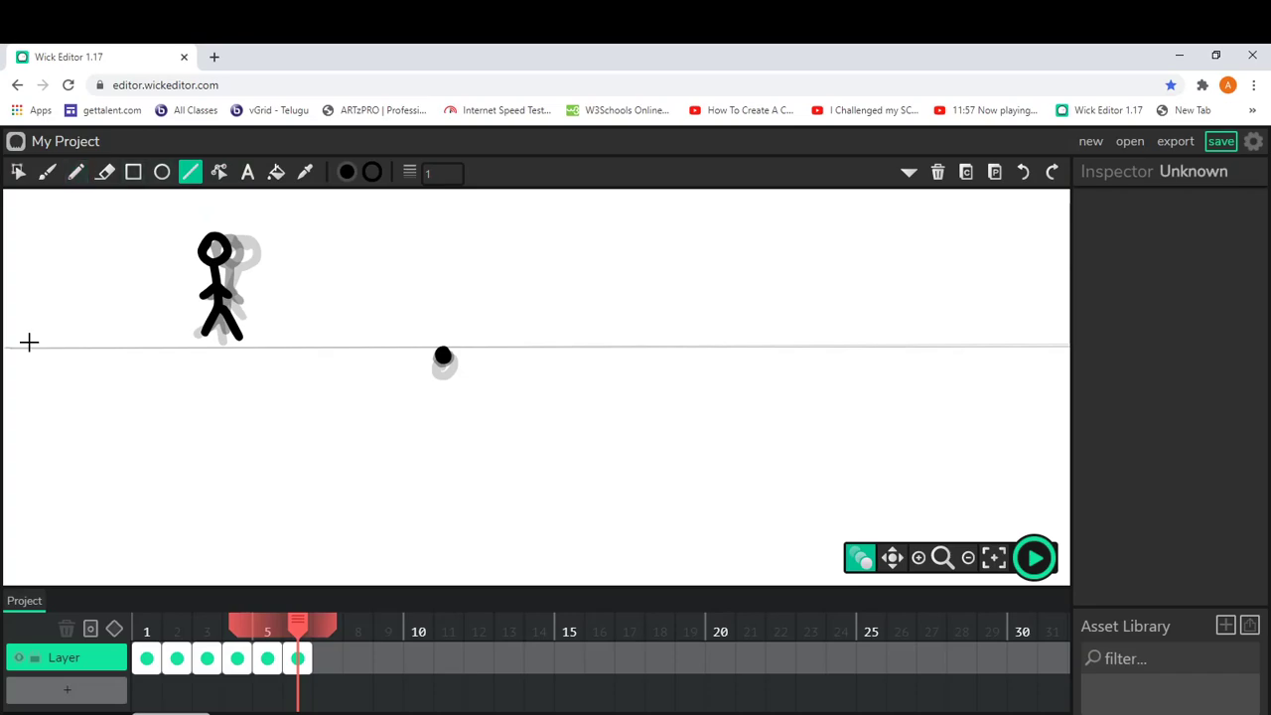
drag(8, 348, 1070, 346)
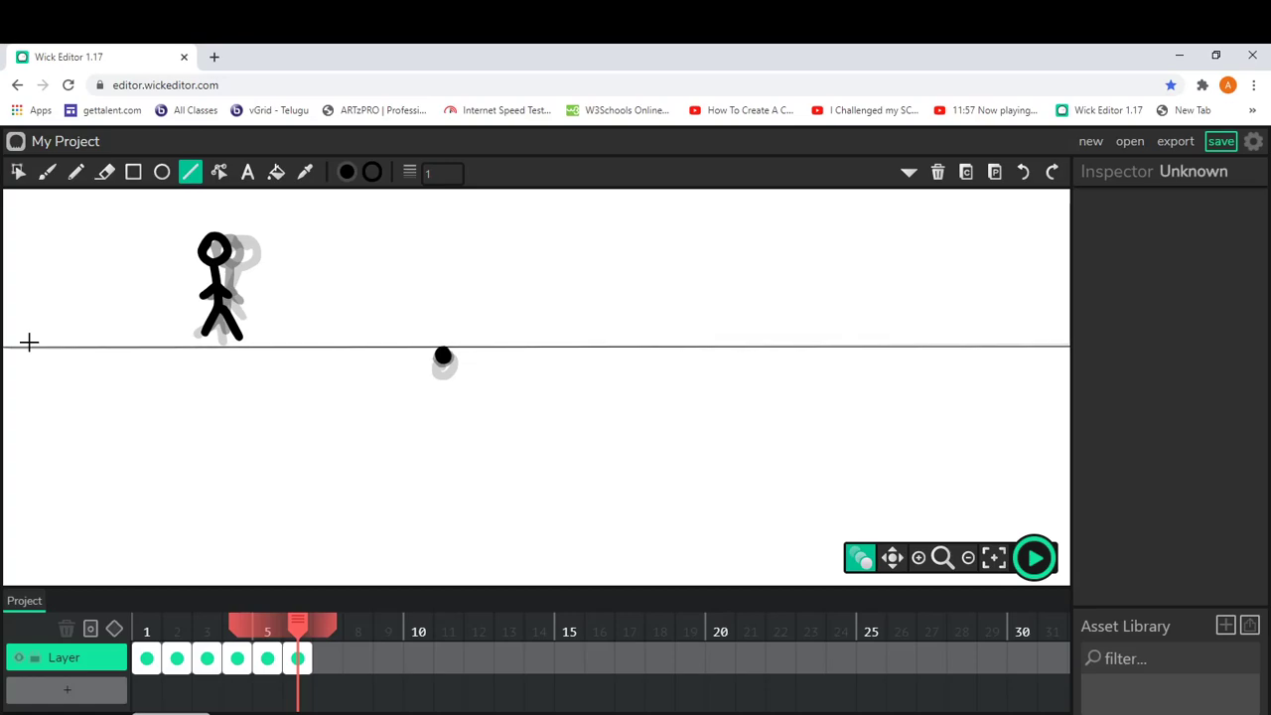
- Add a seventh frame and brush a walking stick figure on it, slightly left of the ghosted one
key(shift+=)
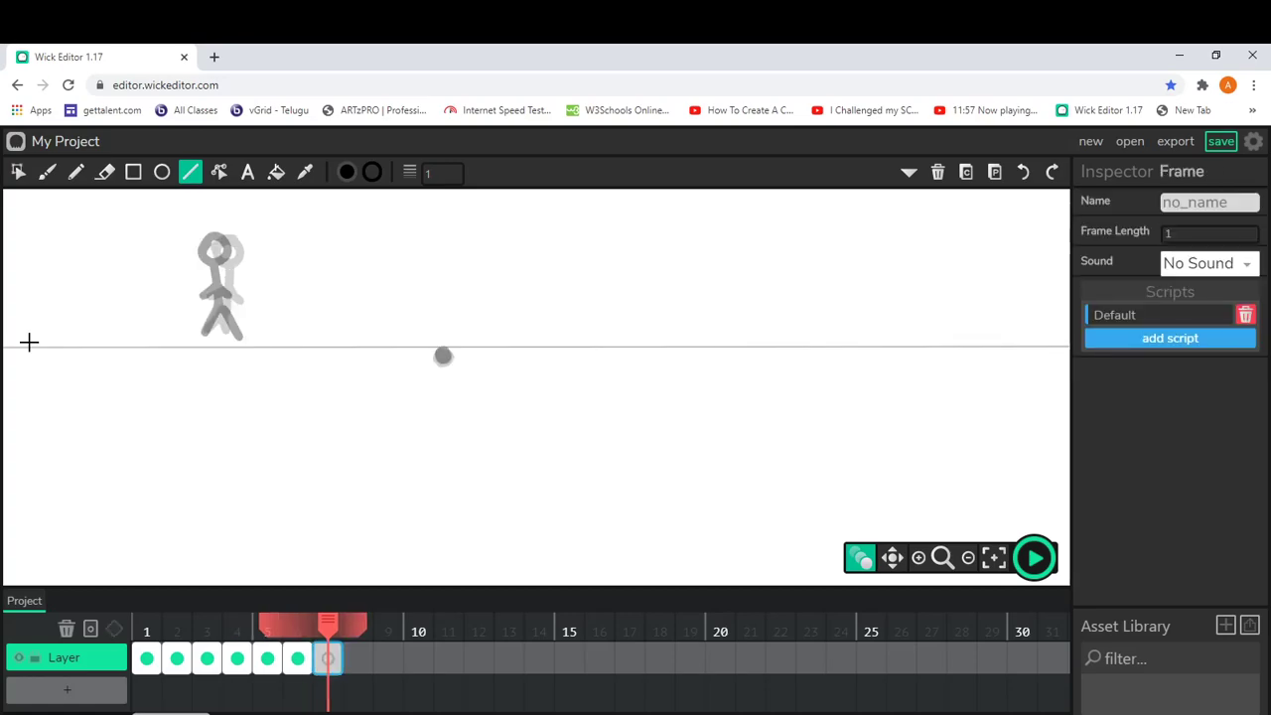
key(b)
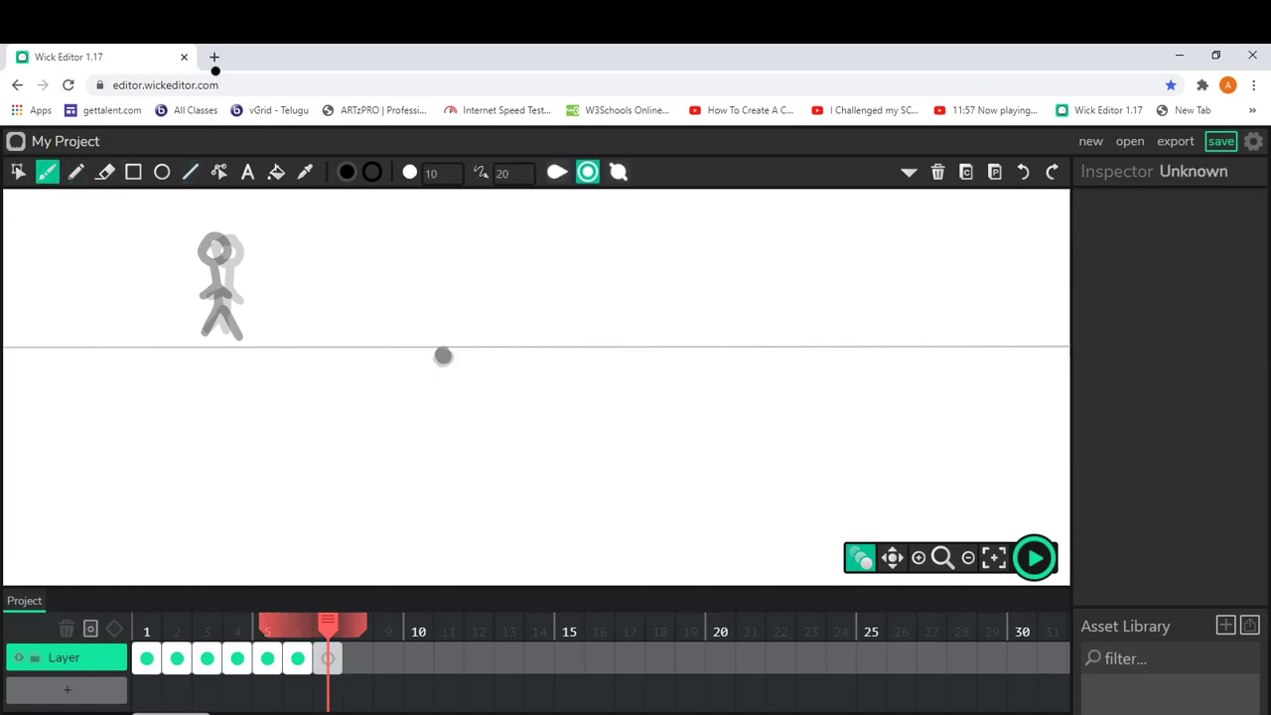
mouse_move(213, 241)
mouse_down()
mouse_move(199, 318)
mouse_move(177, 341)
mouse_move(207, 344)
mouse_up()
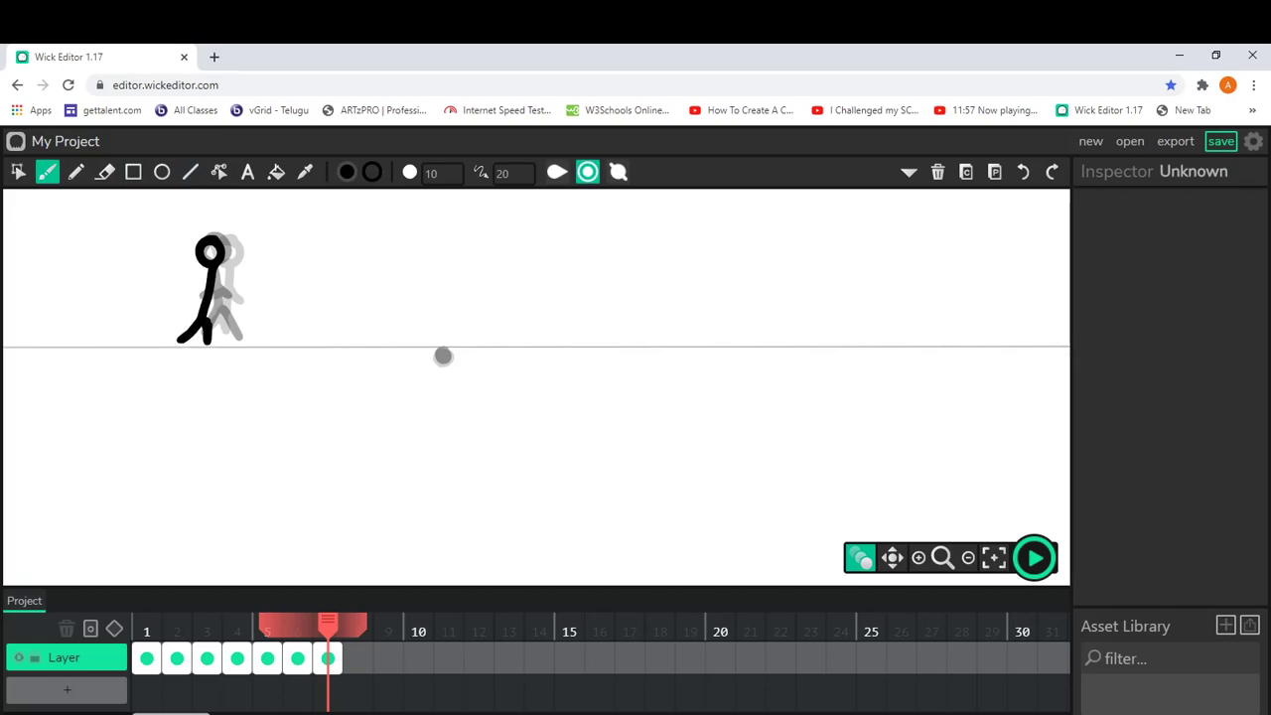
drag(214, 282, 230, 298)
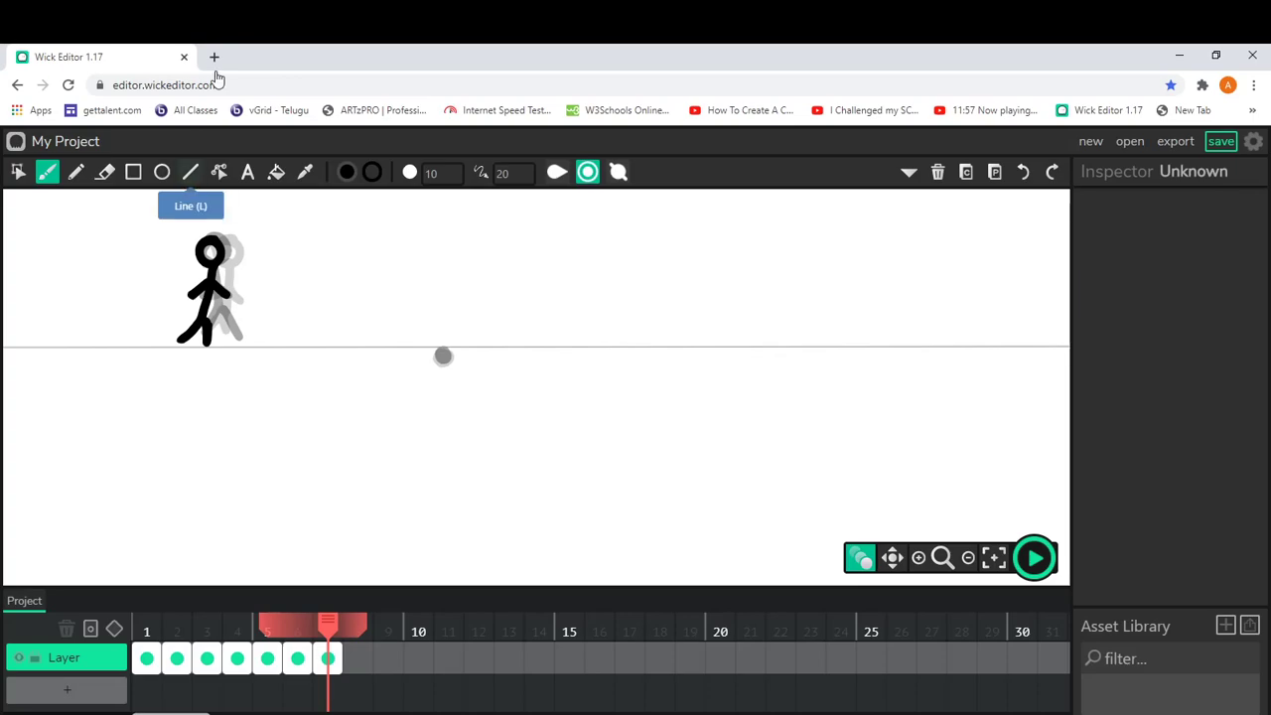
- Draw a straight ground line across frame 7 and place a small solid ellipse over the ghosted ball
key(l)
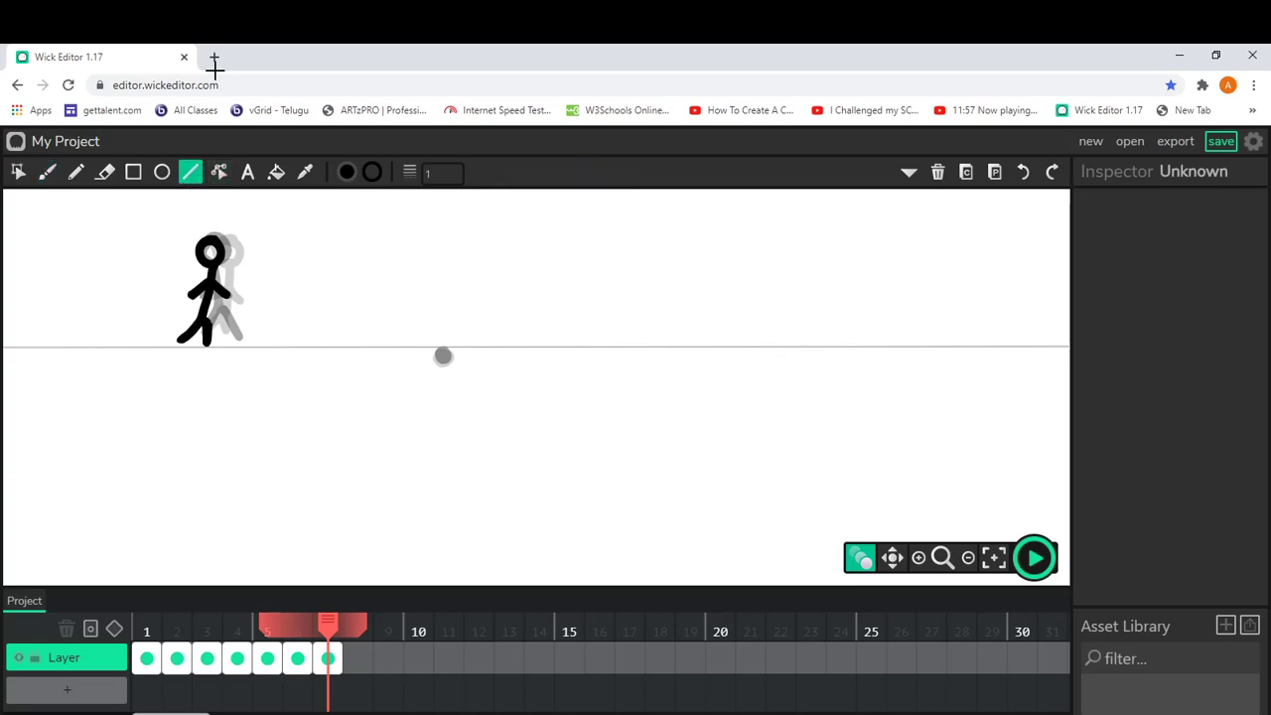
scroll(537, 388, left, 3)
drag(10, 345, 1074, 345)
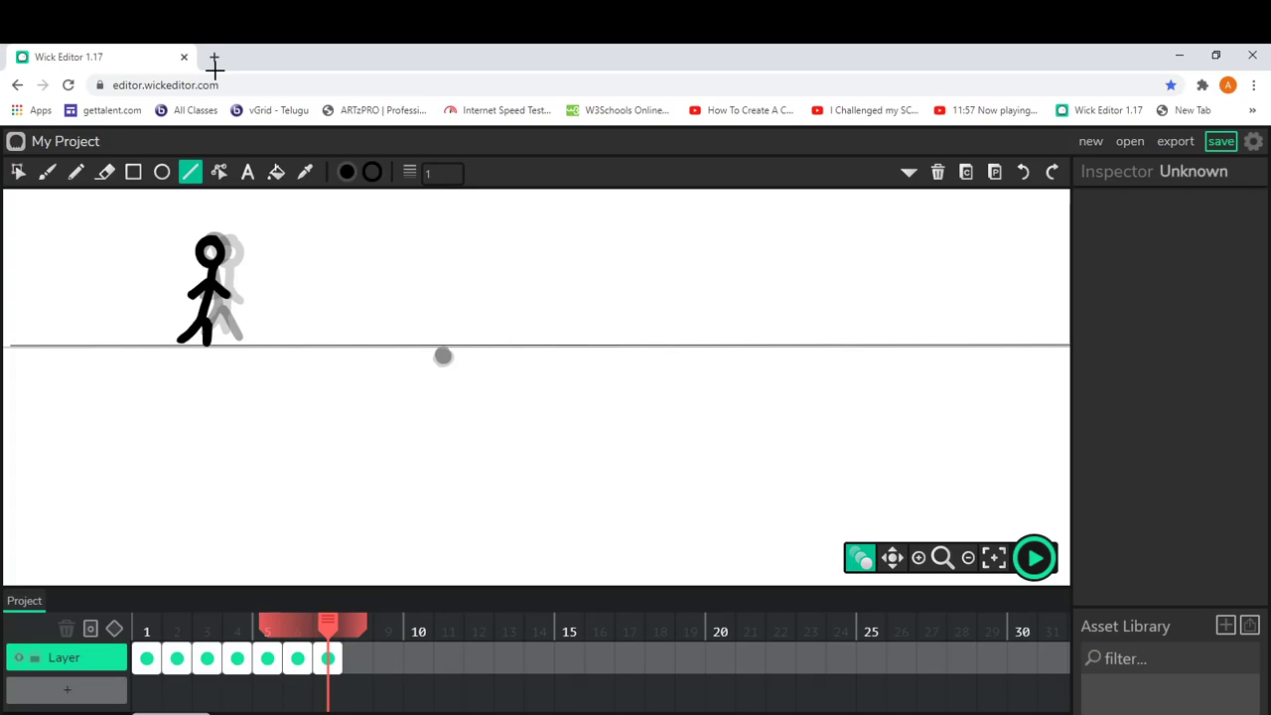
key(o)
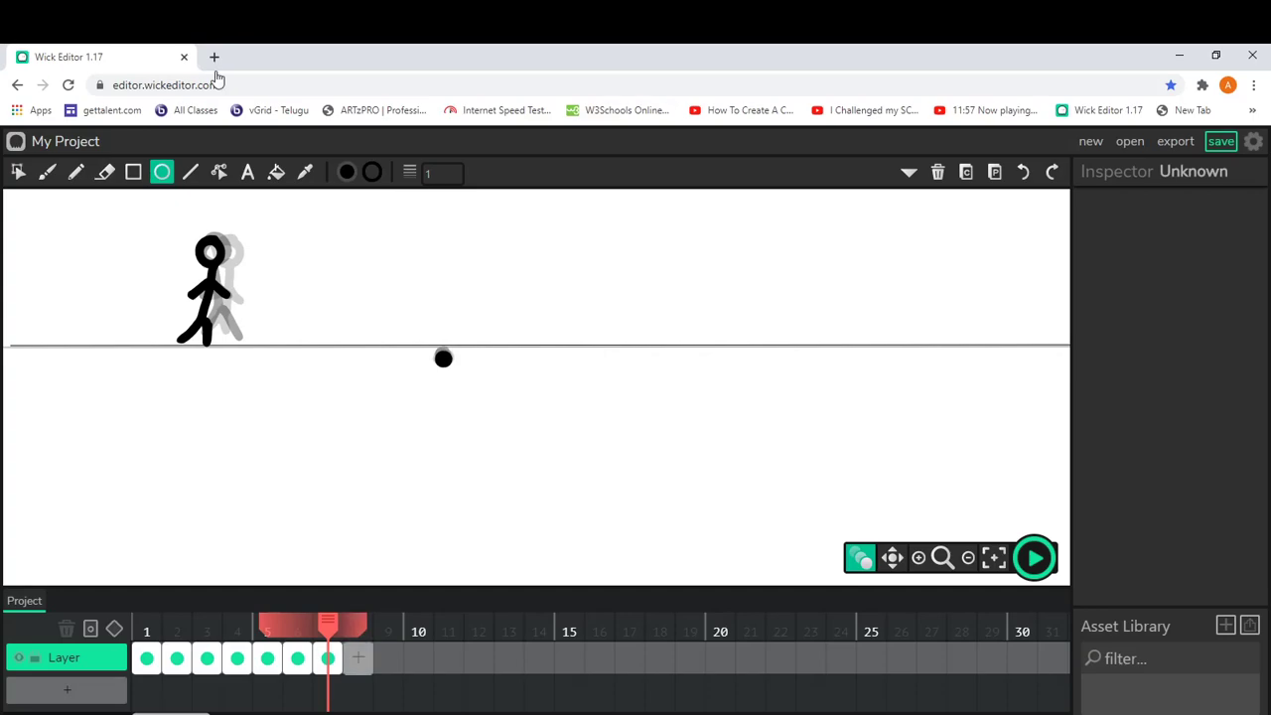
- Add an eighth frame and draw a straight ground line across it with the Line tool, undoing a misdrawn shape
click(359, 658)
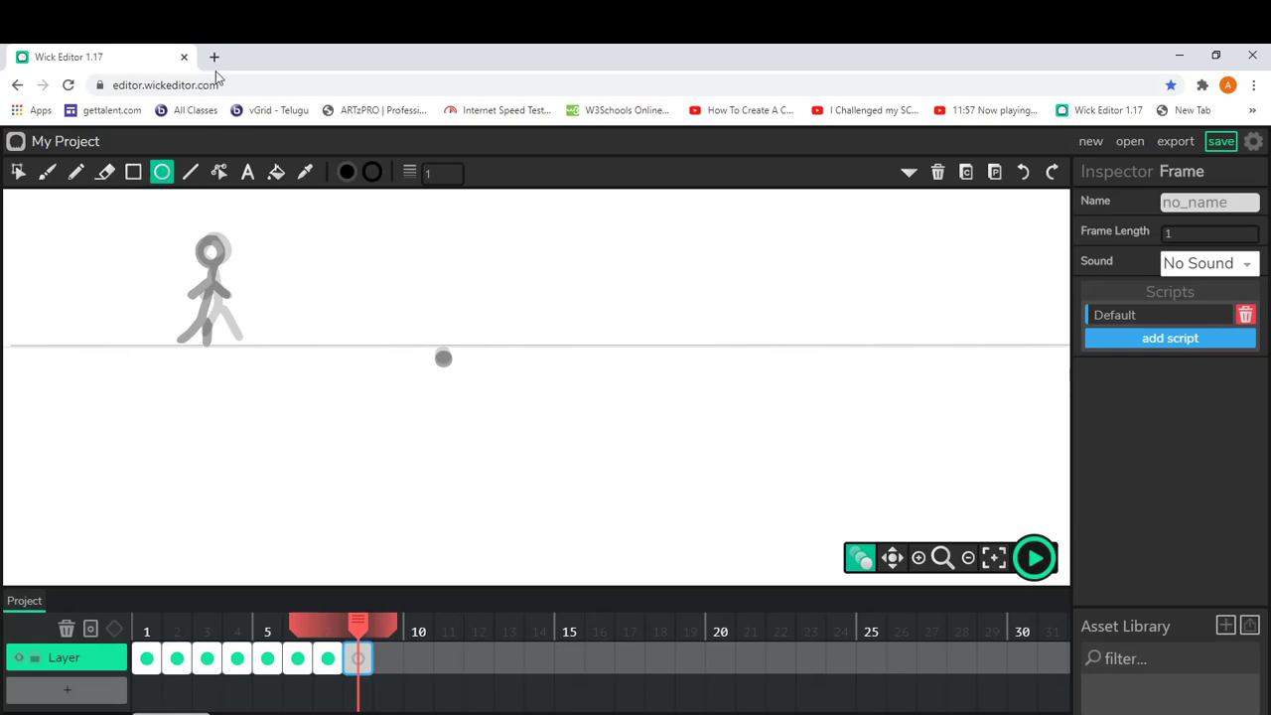
drag(4, 348, 962, 412)
key(ctrl+z)
key(l)
drag(8, 347, 1071, 344)
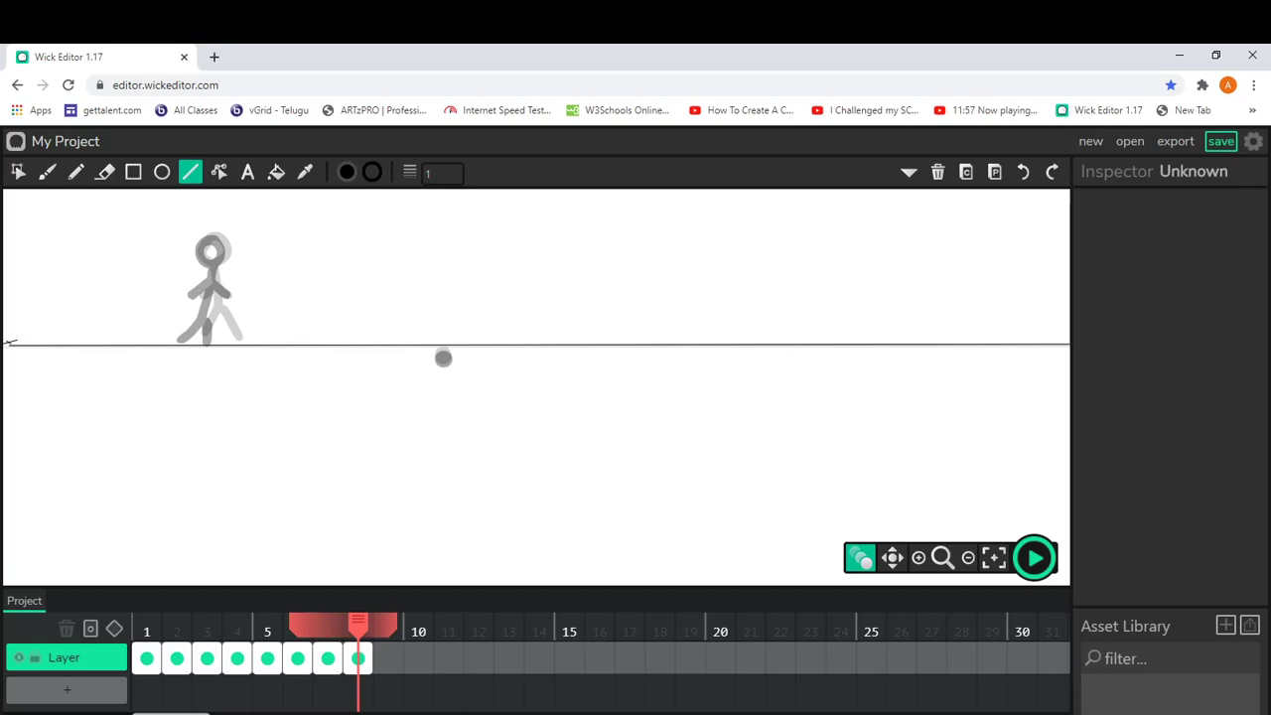
- Draw a small solid ball on frame 8 with the Ellipse tool, slightly above the ghosted ball
click(304, 172)
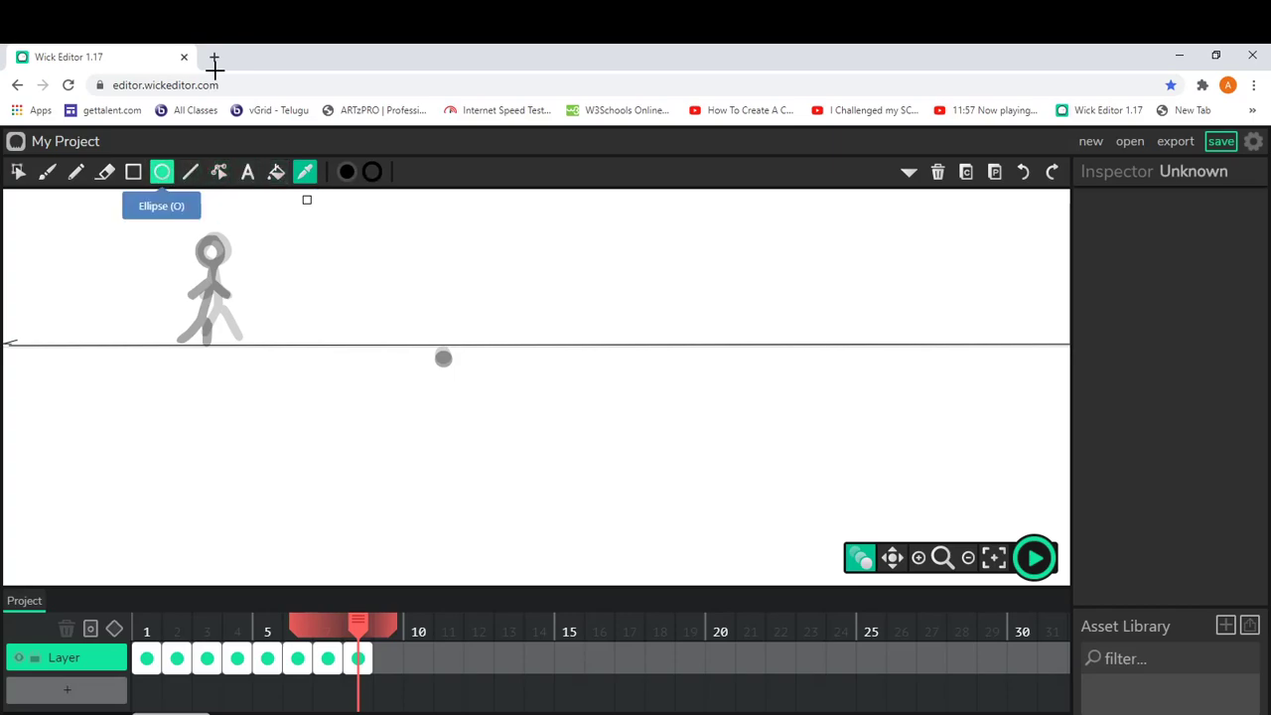
key(c)
drag(434, 339, 454, 360)
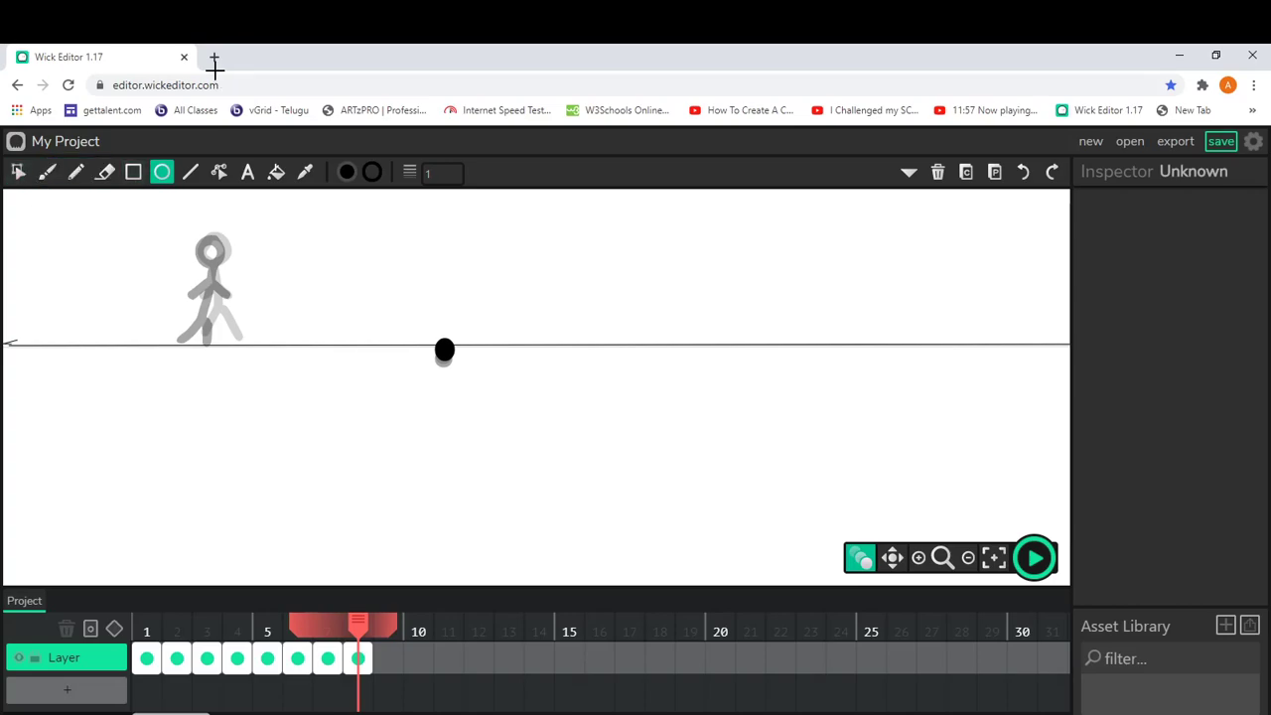
- Brush a stick figure on frame 8 over the ghosted one, with one arm stretched toward the ball
click(47, 172)
mouse_move(210, 239)
mouse_down()
mouse_move(227, 259)
mouse_move(210, 239)
mouse_move(220, 317)
mouse_move(206, 339)
mouse_move(234, 334)
mouse_up()
mouse_move(216, 280)
mouse_down()
mouse_move(202, 300)
mouse_move(257, 294)
mouse_up()
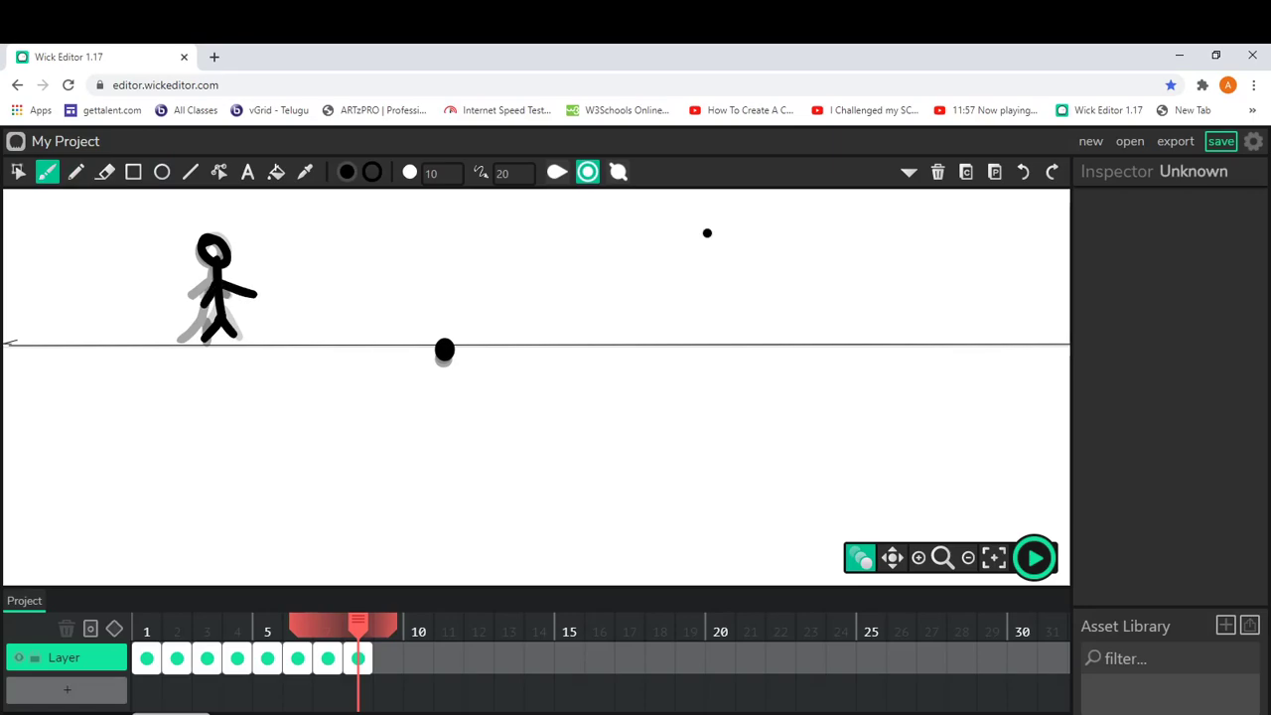
- Add a ninth frame and brush the ball above its ghost with short burst strokes radiating upward, redoing a misdrawn stroke
click(389, 658)
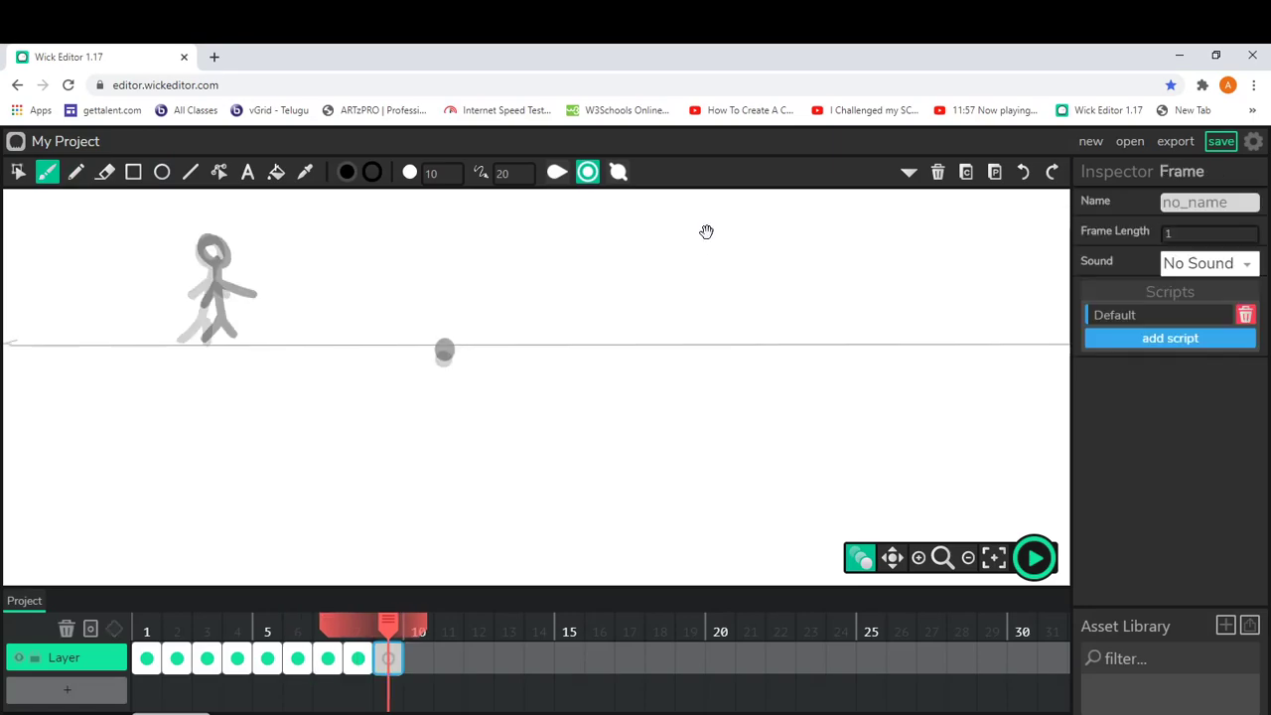
mouse_move(442, 338)
mouse_down()
mouse_move(445, 365)
mouse_move(451, 332)
mouse_move(422, 315)
mouse_up()
key(ctrl+z)
drag(442, 301, 442, 311)
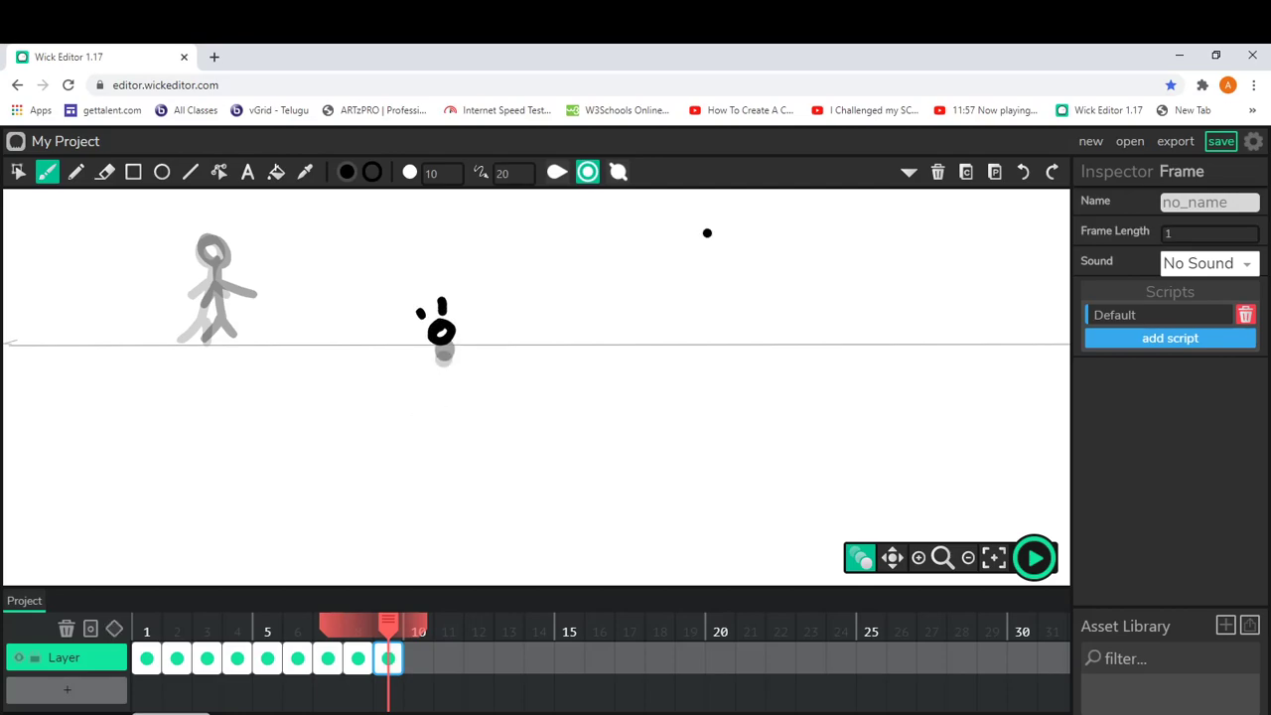
- Brush a striding stick figure on frame 9 slightly left of the ghosted one, with both arms out
mouse_move(207, 245)
mouse_down()
mouse_move(221, 257)
mouse_move(210, 244)
mouse_move(211, 262)
mouse_move(213, 242)
mouse_move(171, 345)
mouse_up()
key(ctrl+z)
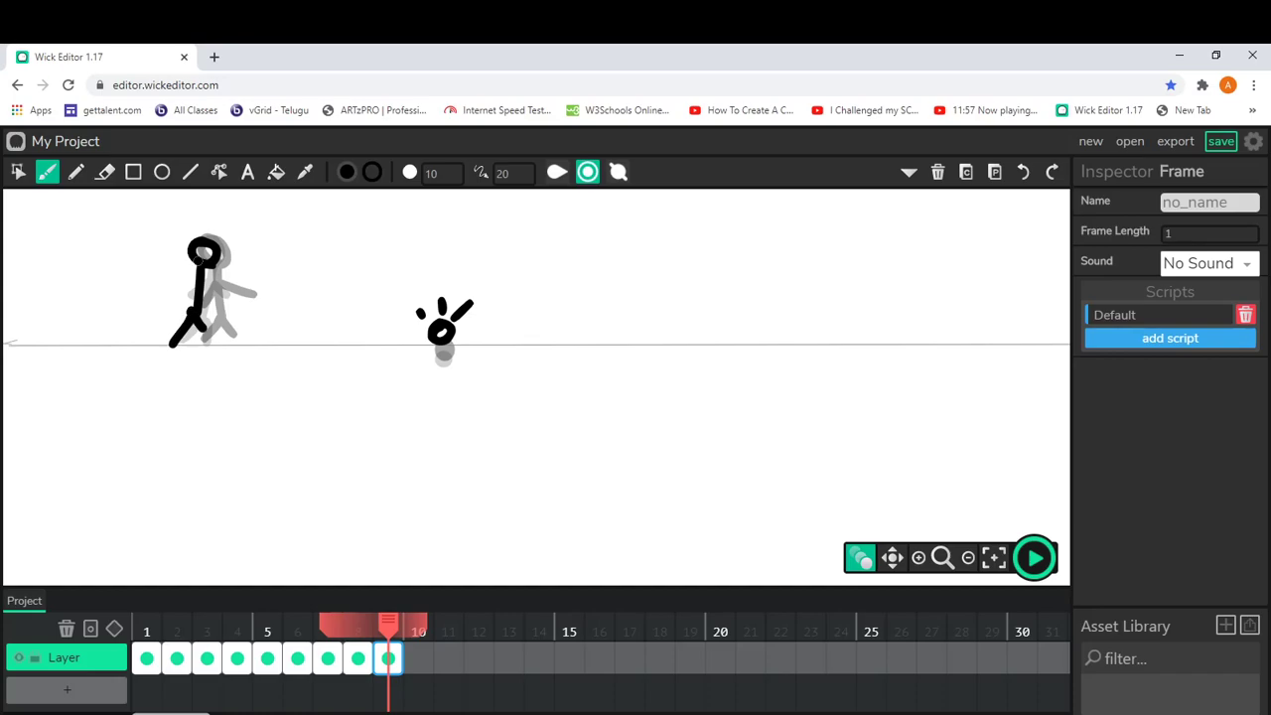
drag(197, 290, 217, 293)
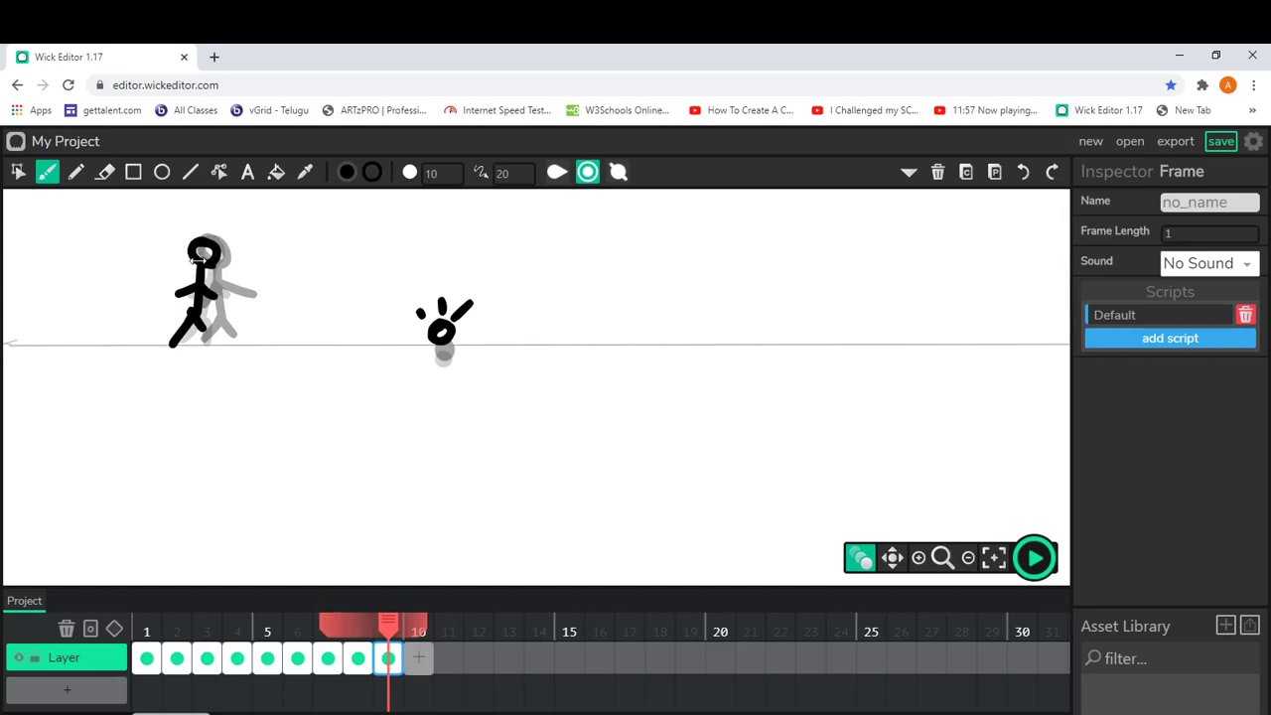
- Add a tenth frame and brush the ball as a solid dot with a wider spray of short burst strokes above it
click(418, 659)
mouse_move(443, 326)
mouse_down()
mouse_move(443, 336)
mouse_move(426, 313)
mouse_up()
drag(433, 287, 460, 291)
drag(489, 288, 470, 306)
drag(424, 262, 454, 267)
drag(459, 263, 509, 268)
key(period)
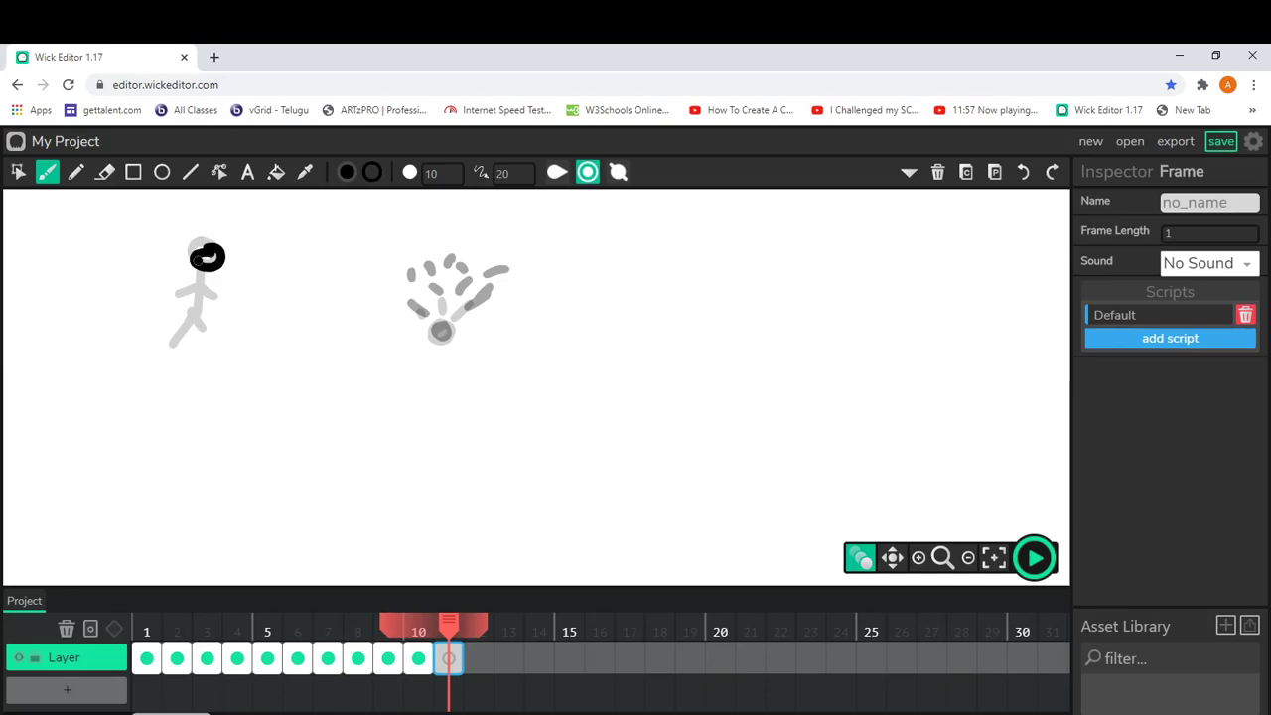
key(comma)
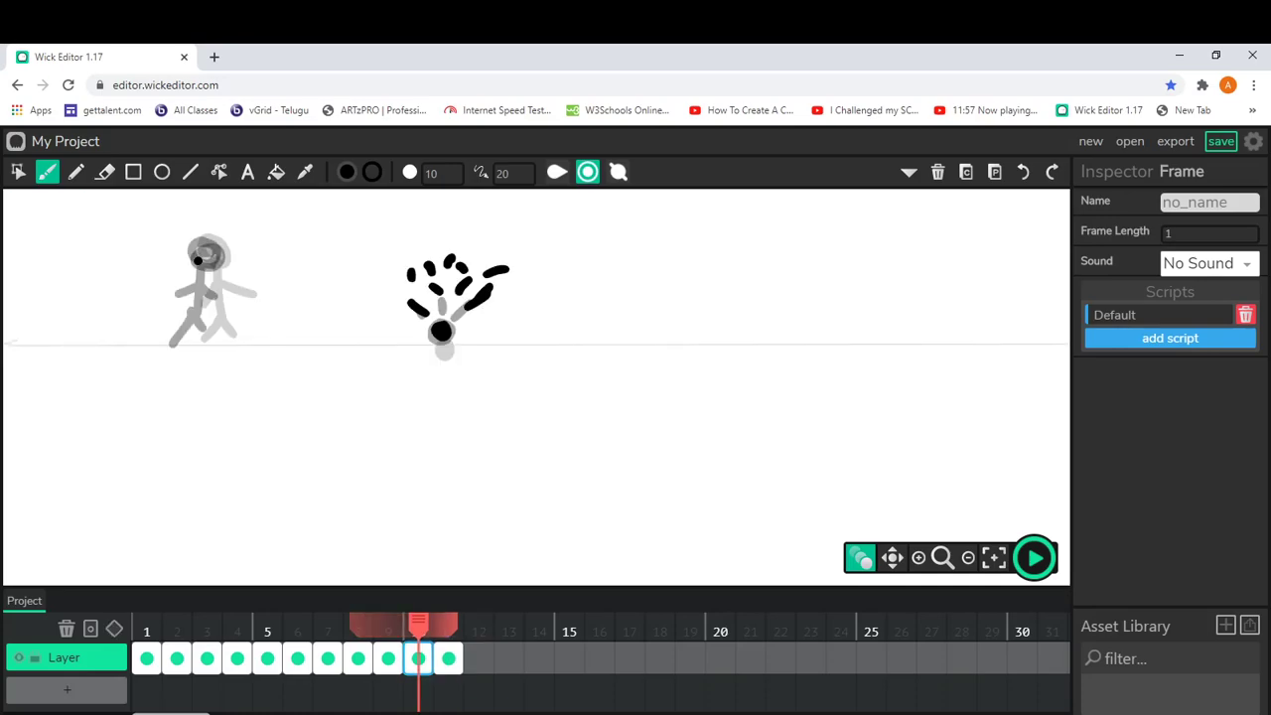
- Draw a straight ground line across frame 10 with the Line tool, following the ghosted line
click(190, 172)
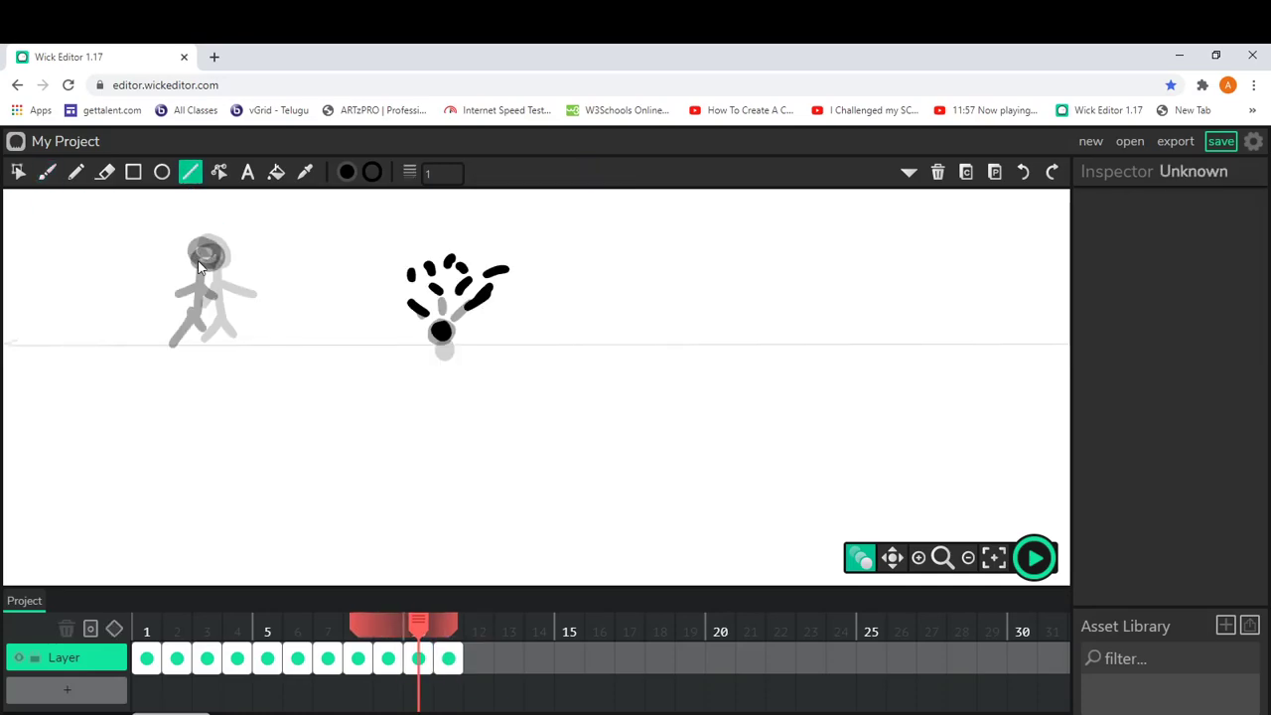
scroll(190, 172, left, 2)
drag(10, 343, 1071, 342)
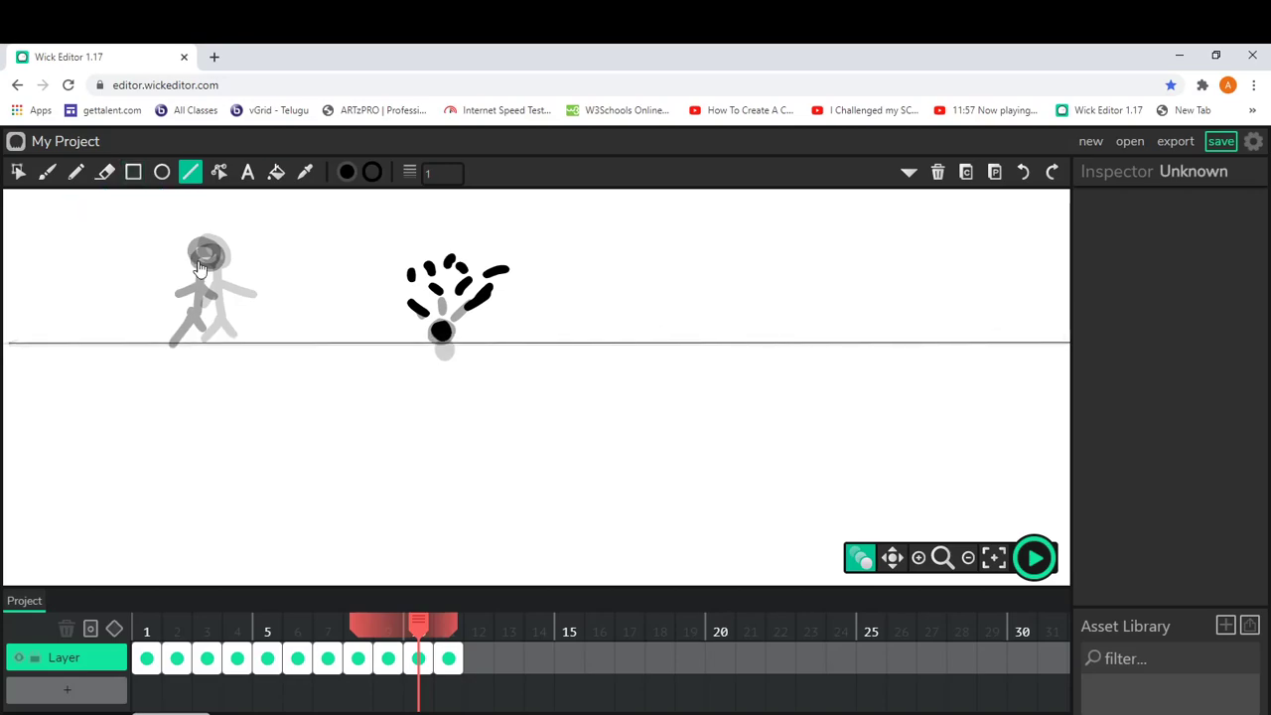
- Brush a walking stick figure on frame 10 over the left side of the ghosted figures
click(162, 171)
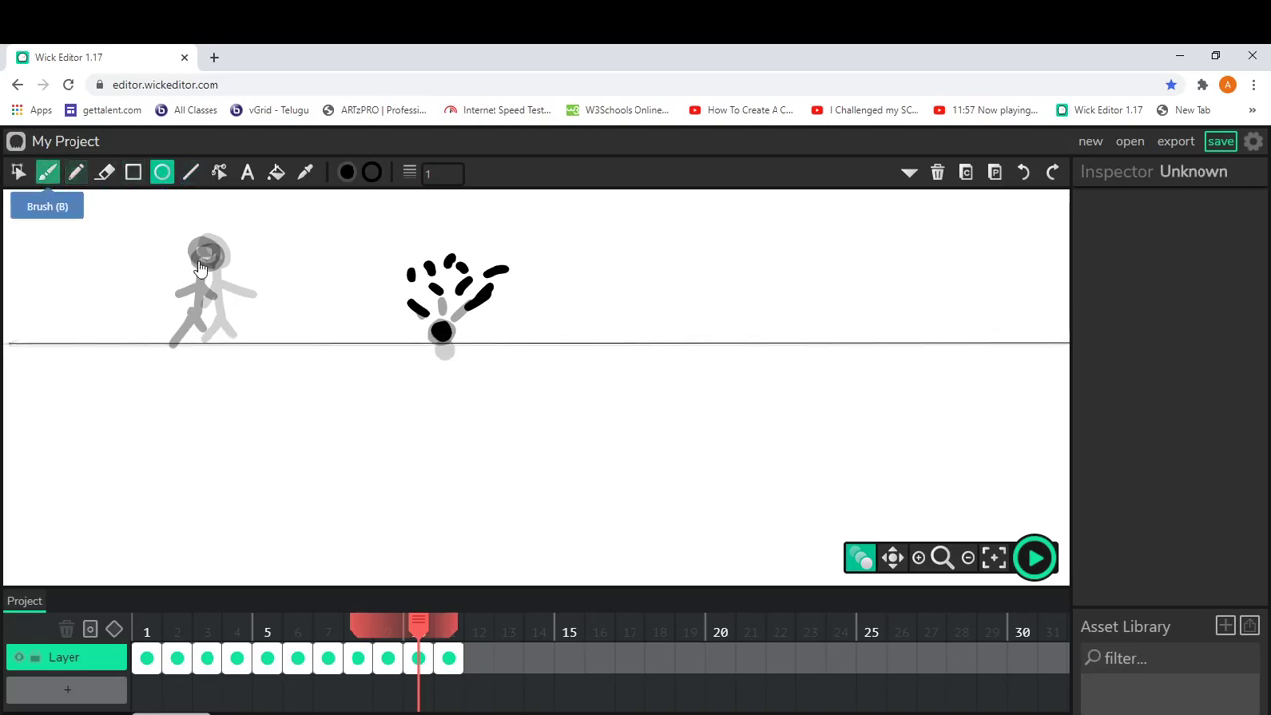
key(b)
mouse_move(213, 247)
mouse_down()
mouse_move(197, 254)
mouse_move(174, 332)
mouse_up()
drag(188, 287, 172, 301)
drag(194, 287, 213, 306)
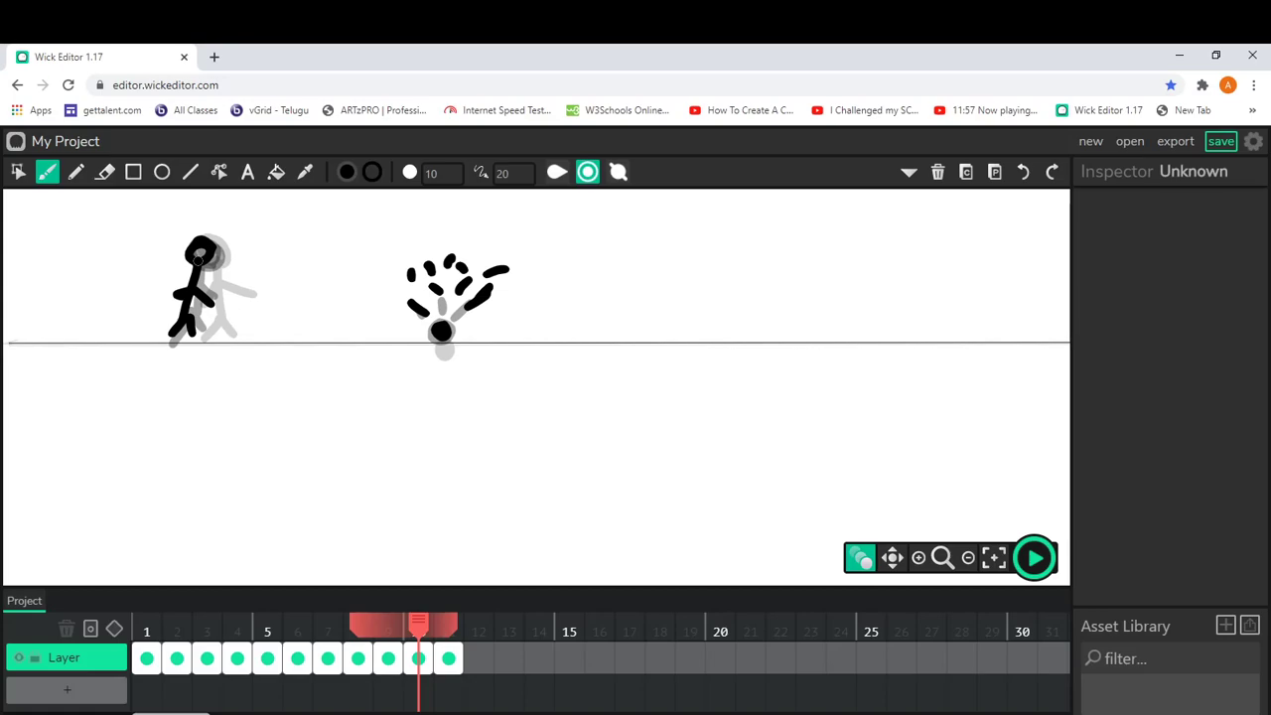
- On frame 11, brush the body, legs and arms under the existing head, and a ball over the ghosted ball
click(449, 658)
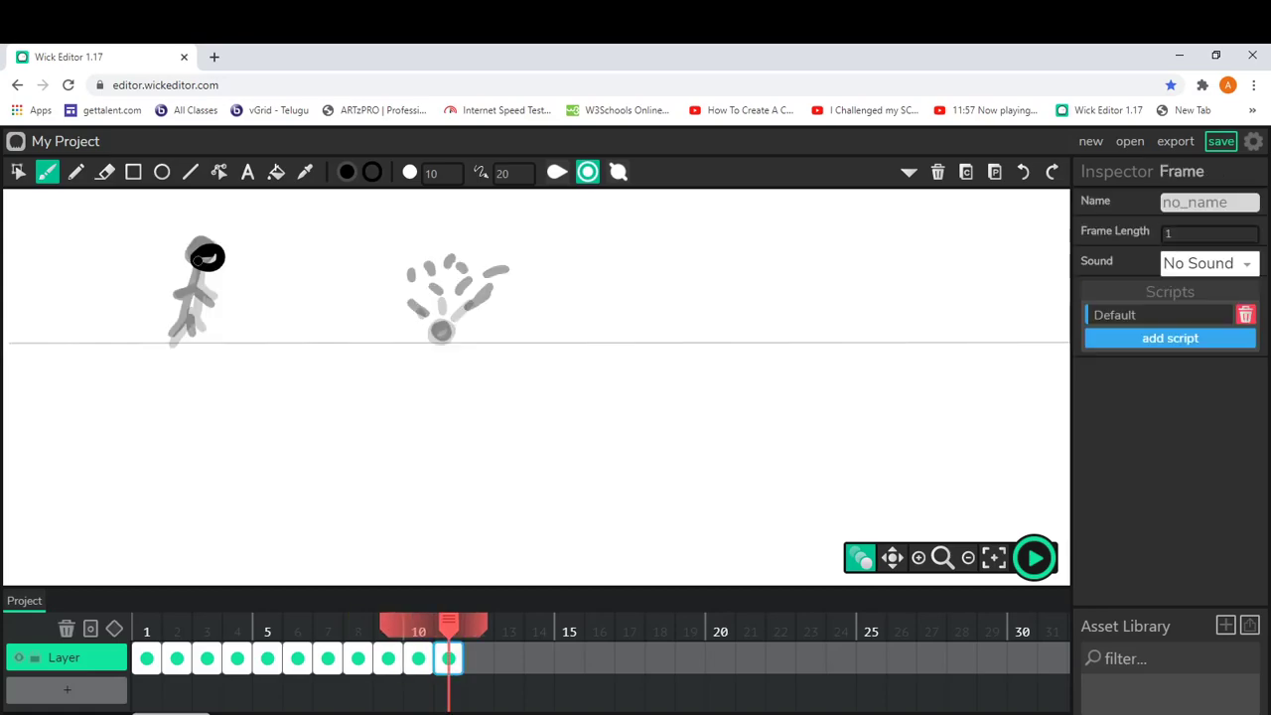
mouse_move(208, 268)
mouse_down()
mouse_move(205, 321)
mouse_move(186, 341)
mouse_move(211, 345)
mouse_up()
mouse_move(183, 302)
mouse_down()
mouse_move(216, 289)
mouse_move(236, 316)
mouse_up()
drag(437, 326, 444, 329)
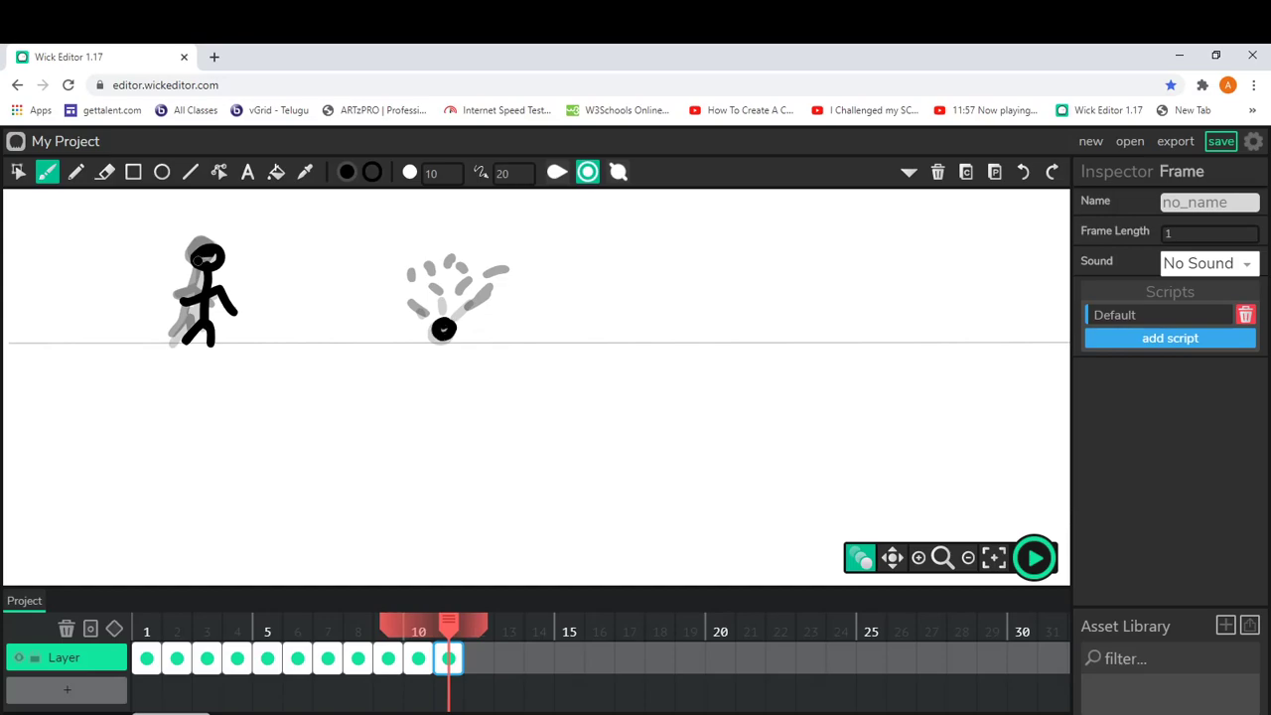
- Brush short burst strokes around and above the ball on frame 11, following the ghosted spray
drag(402, 289, 418, 302)
drag(424, 290, 439, 286)
drag(456, 275, 514, 299)
drag(399, 254, 422, 268)
drag(446, 255, 459, 313)
mouse_move(474, 316)
mouse_down()
mouse_move(443, 332)
mouse_move(473, 319)
mouse_up()
- Add a twelfth frame and brush a wide, dense explosion scribble over the ghosted burst, with stray strokes around it
click(479, 658)
click(447, 320)
drag(471, 328, 492, 321)
drag(444, 282, 446, 306)
mouse_move(423, 270)
mouse_down()
mouse_move(426, 299)
mouse_move(413, 300)
mouse_up()
drag(436, 268, 395, 294)
mouse_move(365, 236)
mouse_down()
mouse_move(431, 315)
mouse_move(378, 331)
mouse_up()
mouse_move(403, 258)
mouse_down()
mouse_move(482, 249)
mouse_move(497, 310)
mouse_move(608, 289)
mouse_up()
key(ctrl+z)
key(ctrl+z)
key(ctrl+z)
drag(551, 246, 594, 278)
mouse_move(412, 282)
mouse_down()
mouse_move(397, 267)
mouse_move(482, 298)
mouse_up()
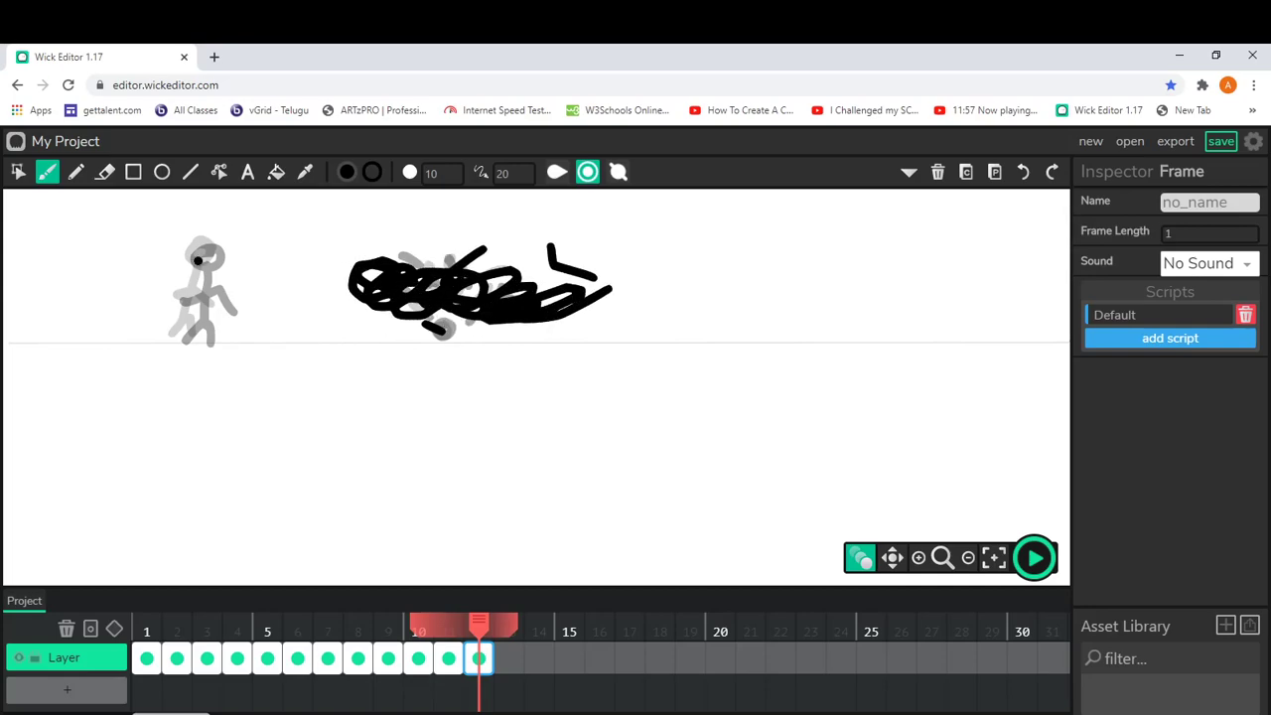
mouse_move(182, 242)
mouse_down()
mouse_move(171, 260)
mouse_move(193, 256)
mouse_move(213, 298)
mouse_move(193, 302)
mouse_move(255, 279)
mouse_move(202, 322)
mouse_up()
drag(214, 288, 255, 322)
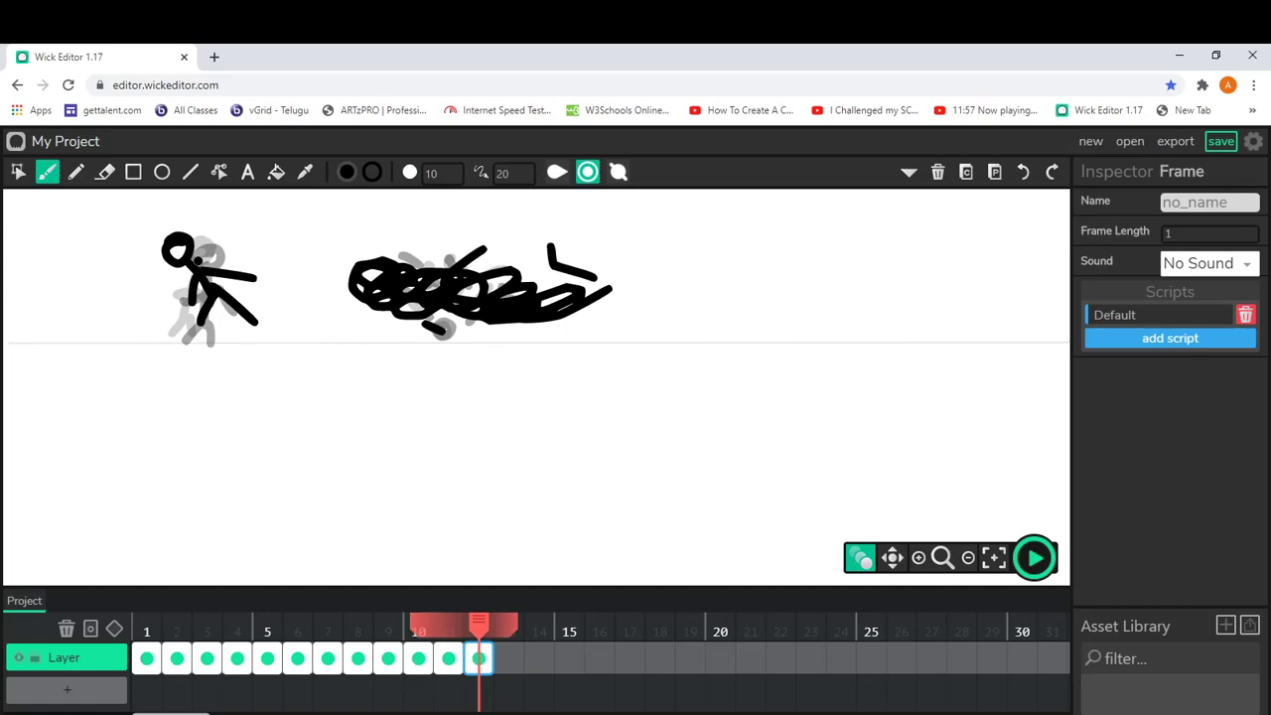
key(ctrl+z)
key(ctrl+z)
key(ctrl+z)
key(ctrl+z)
key(ctrl+z)
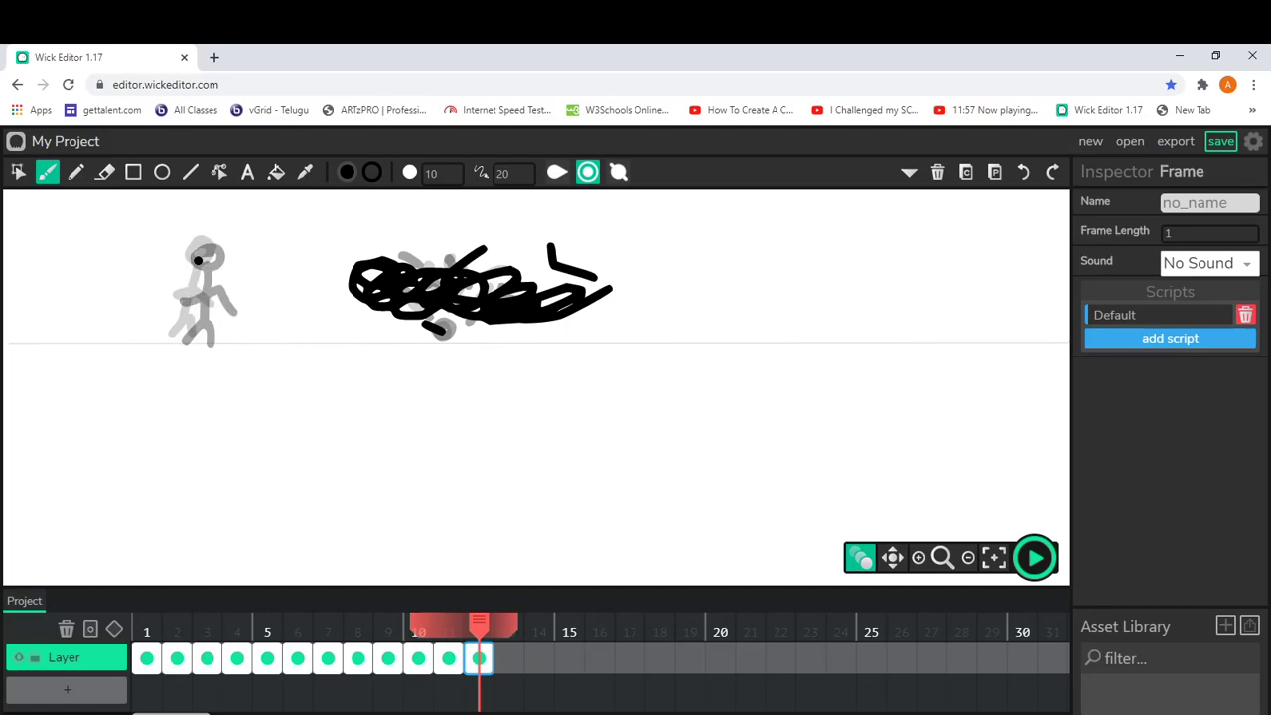
- Complete frame 12 with a small stick figure over the ghosted one, jagged strokes below the scribble, and a straight ground line
mouse_move(196, 247)
mouse_down()
mouse_move(207, 247)
mouse_move(210, 320)
mouse_move(241, 310)
mouse_move(236, 280)
mouse_up()
mouse_move(363, 338)
mouse_down()
mouse_move(399, 345)
mouse_move(453, 321)
mouse_move(624, 355)
mouse_up()
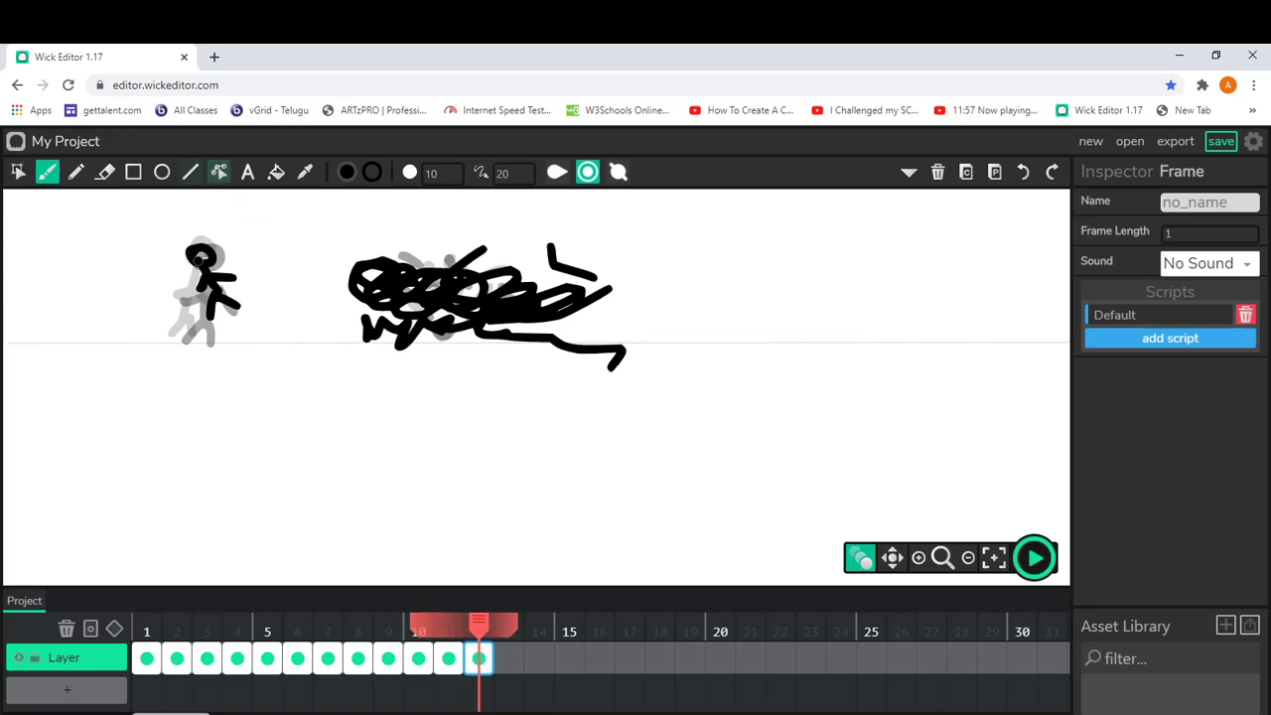
click(191, 172)
drag(10, 344, 1070, 342)
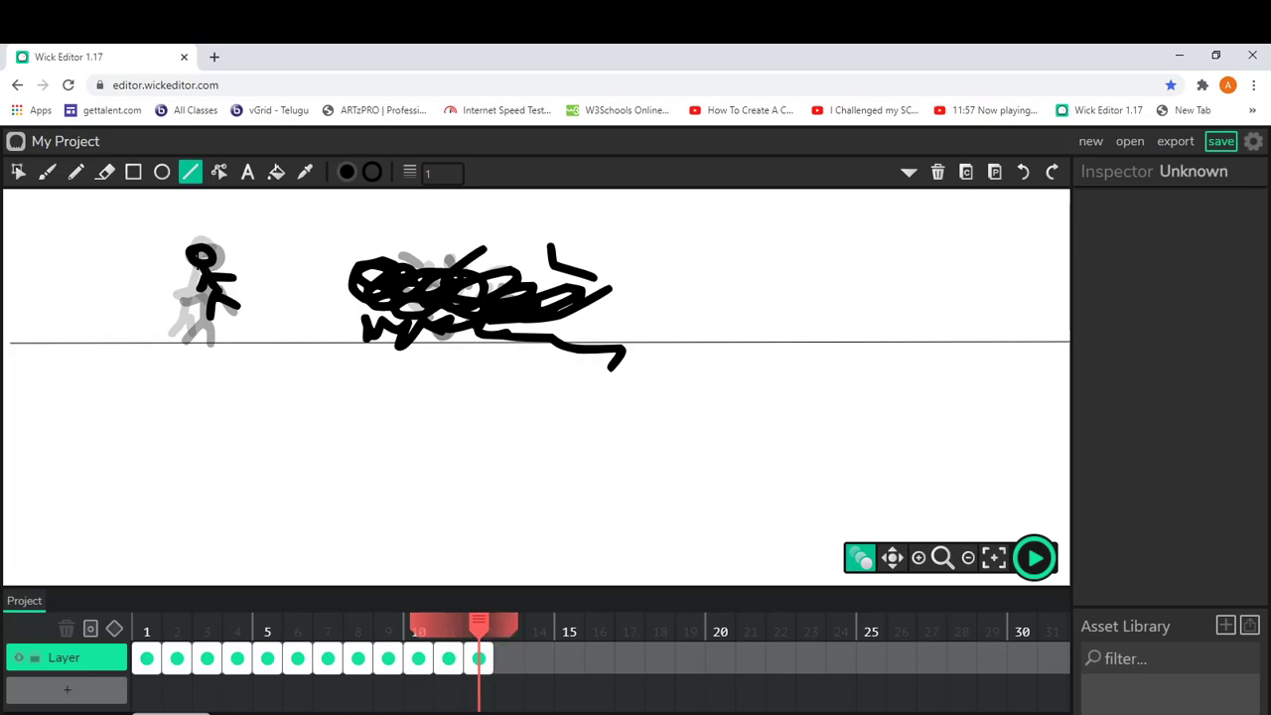
- Add a thirteenth frame and draw a straight ground line across it, undoing the slanted and misdrawn attempts
click(510, 659)
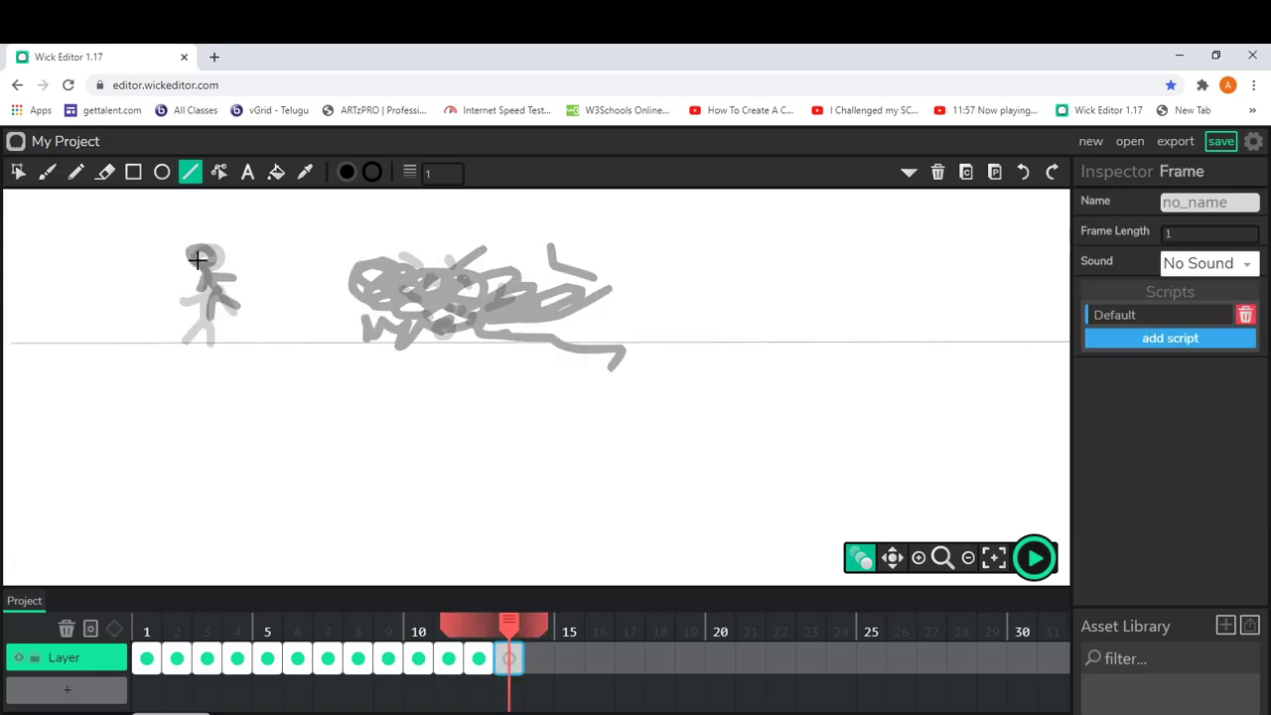
drag(204, 263, 593, 335)
key(ctrl+z)
mouse_move(6, 344)
mouse_down()
mouse_move(775, 438)
mouse_move(1072, 512)
mouse_up()
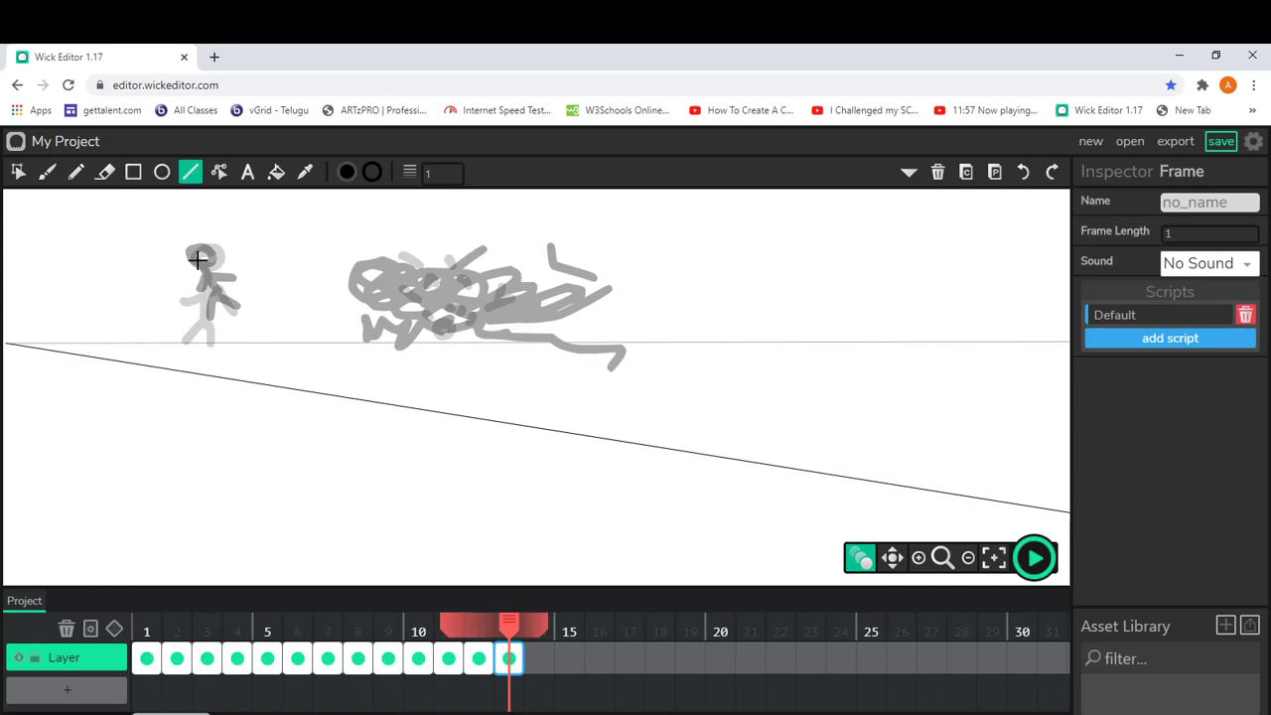
key(ctrl+z)
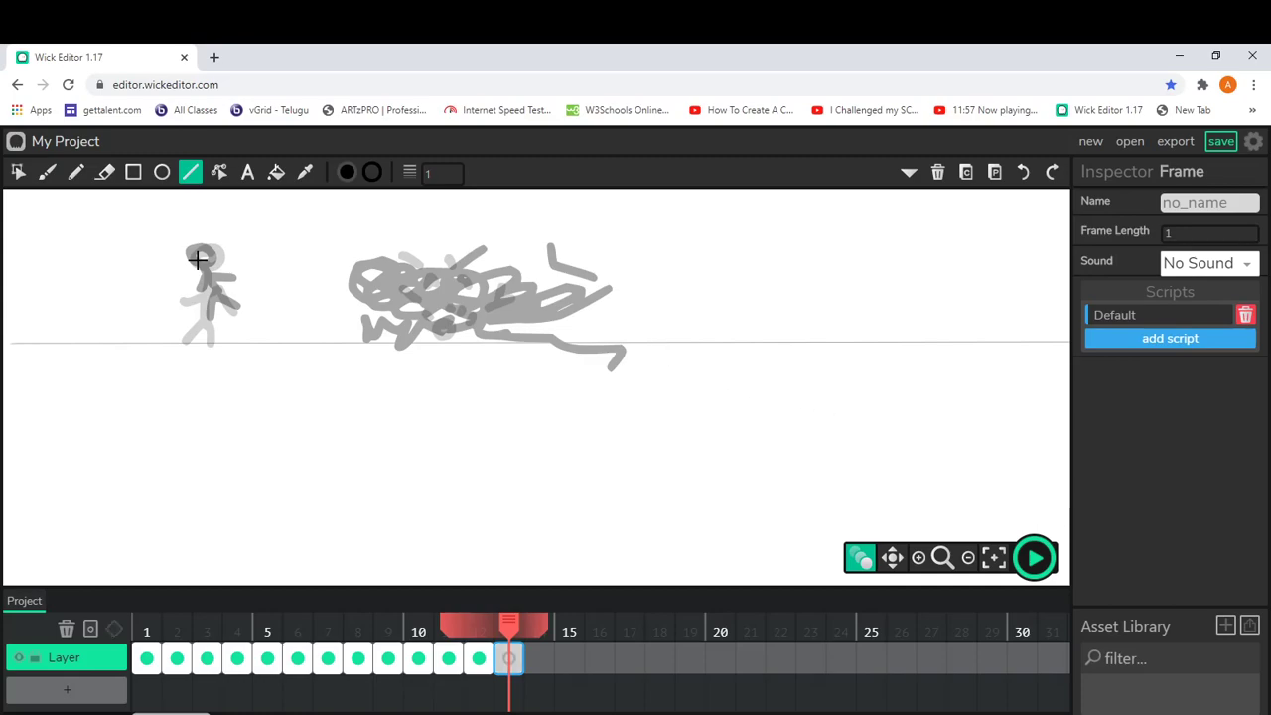
drag(21, 340, 1071, 342)
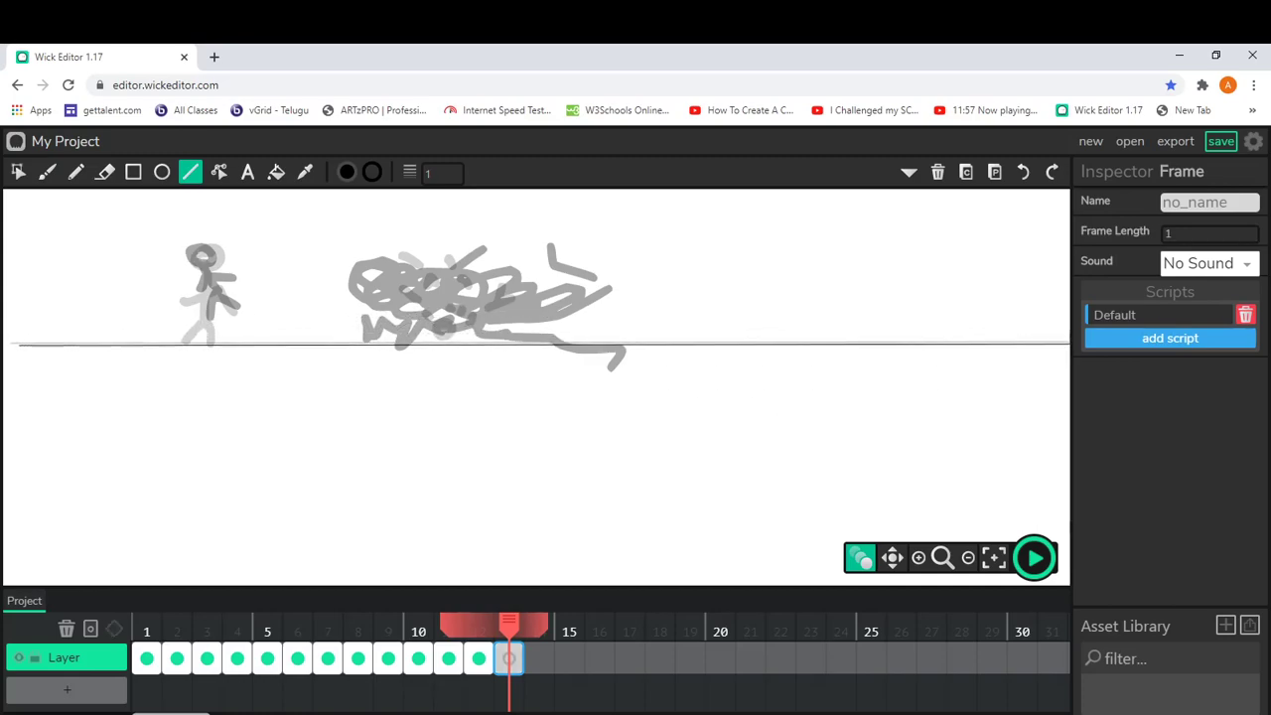
- Return to frame 1 and extend the onion skin range forward to cover all 13 frames
key(comma)
key(comma)
key(comma)
key(comma)
key(comma)
key(comma)
key(comma)
key(comma)
key(comma)
key(comma)
key(comma)
key(comma)
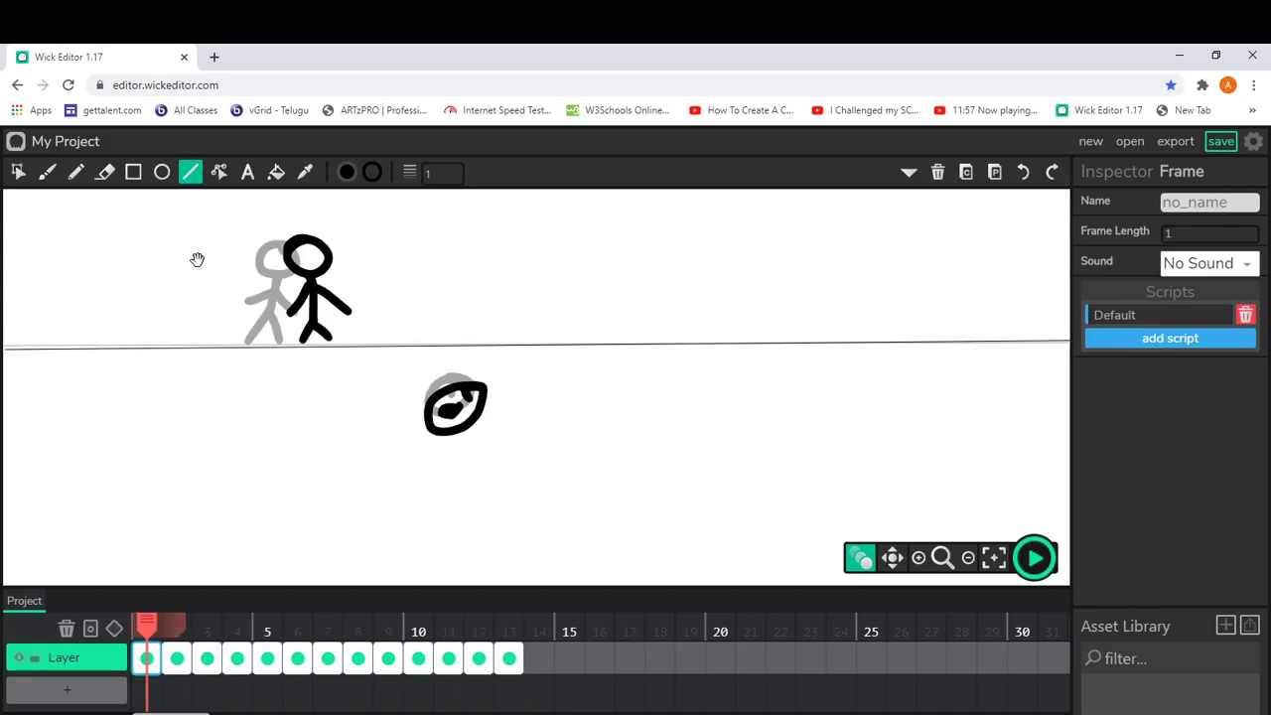
drag(179, 626, 663, 626)
scroll(397, 626, right, 5)
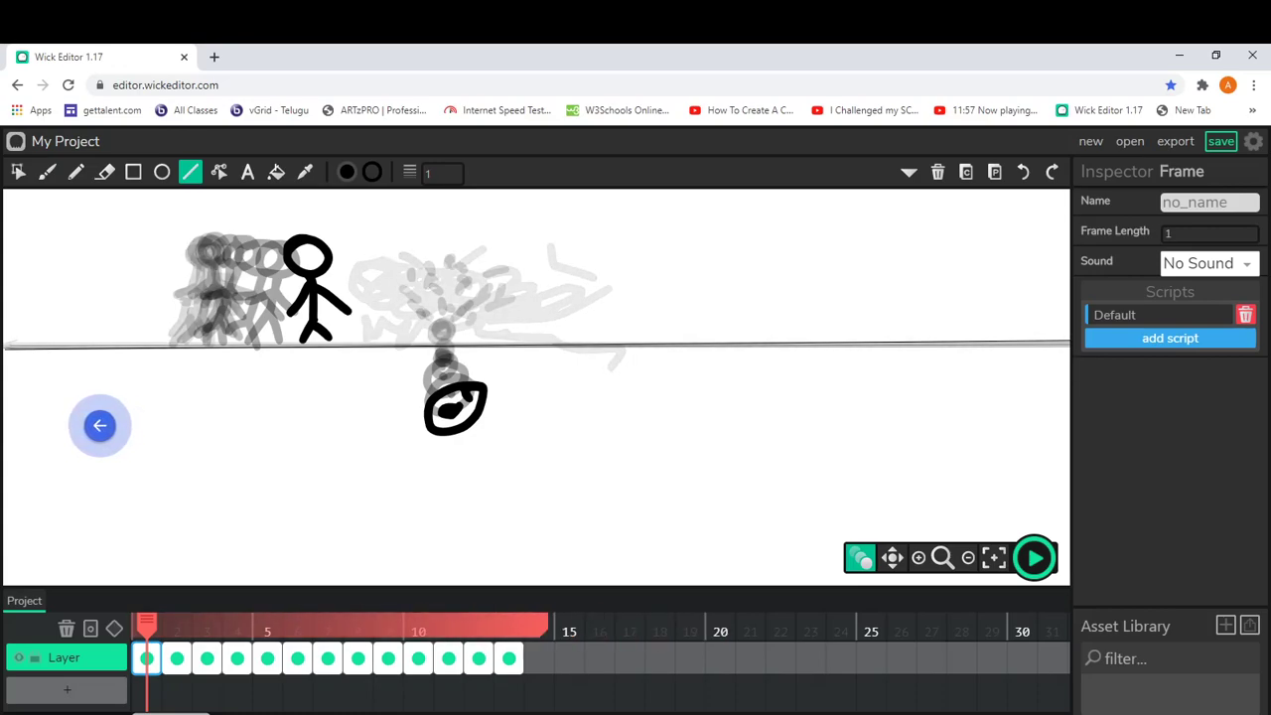
- Stay on the page with the project kept open and play the 13-frame animation from frame 1, stopping it after viewing
scroll(398, 626, left, 5)
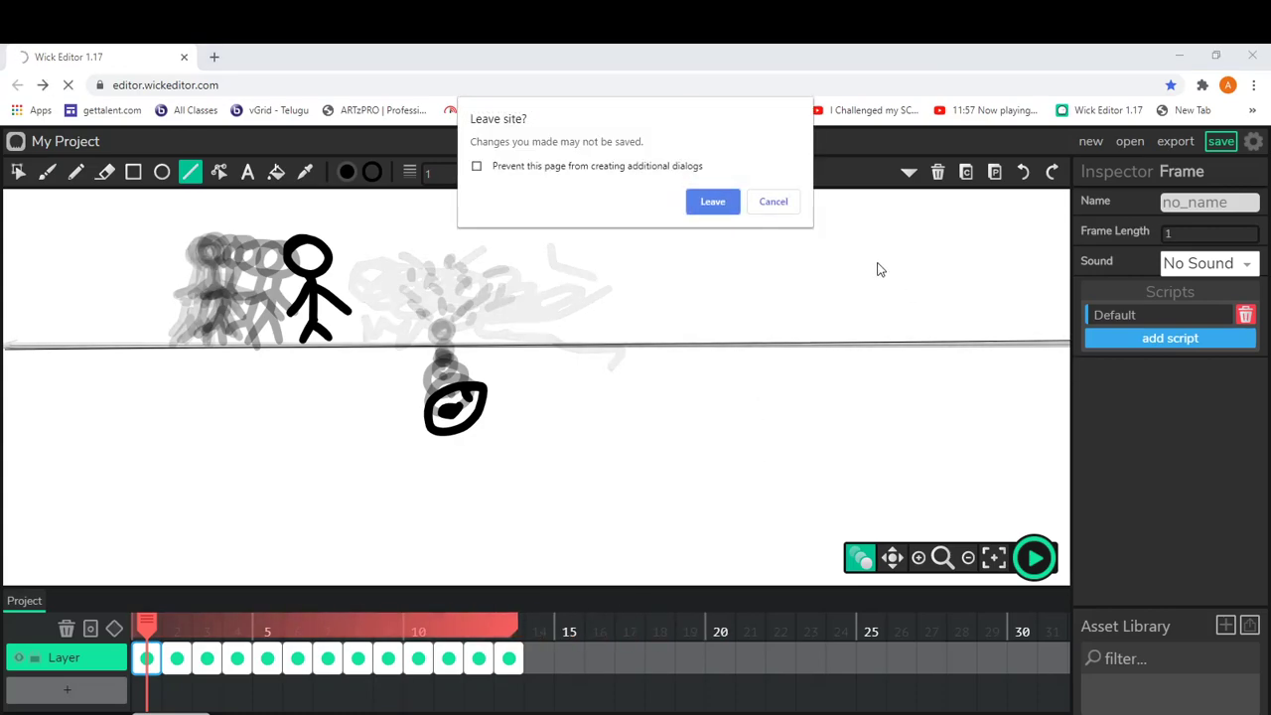
key(Escape)
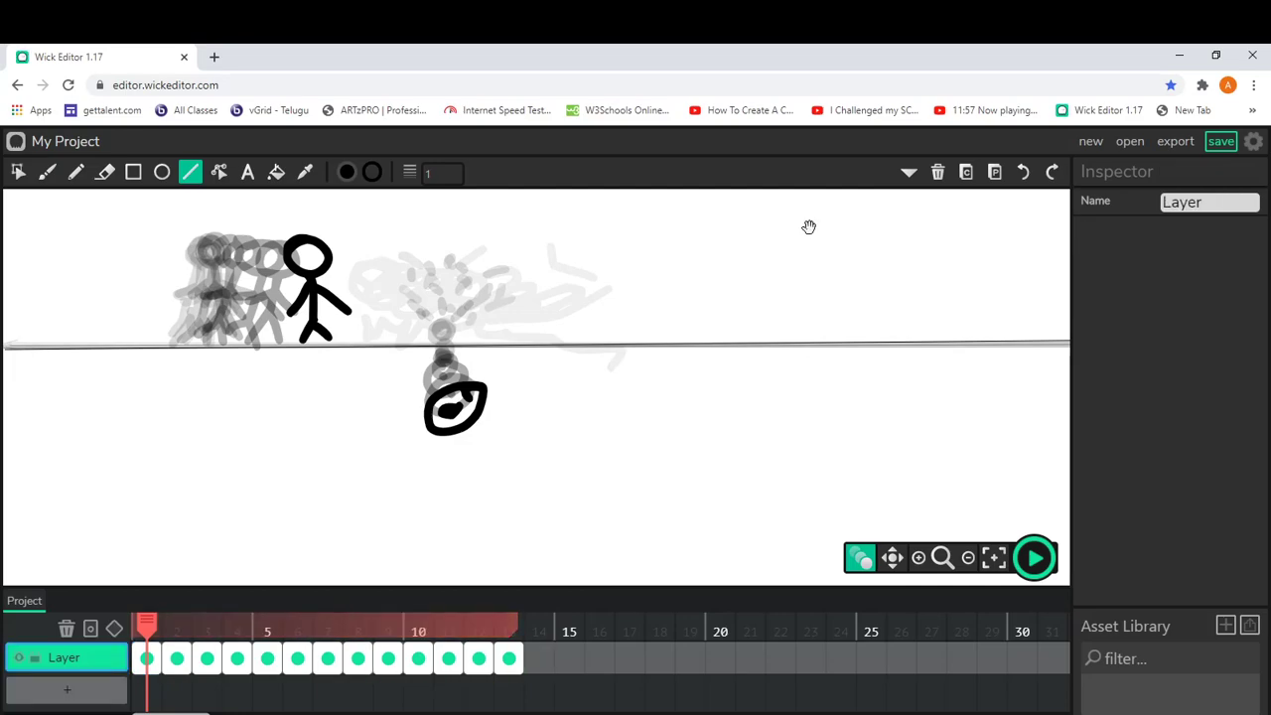
key(space)
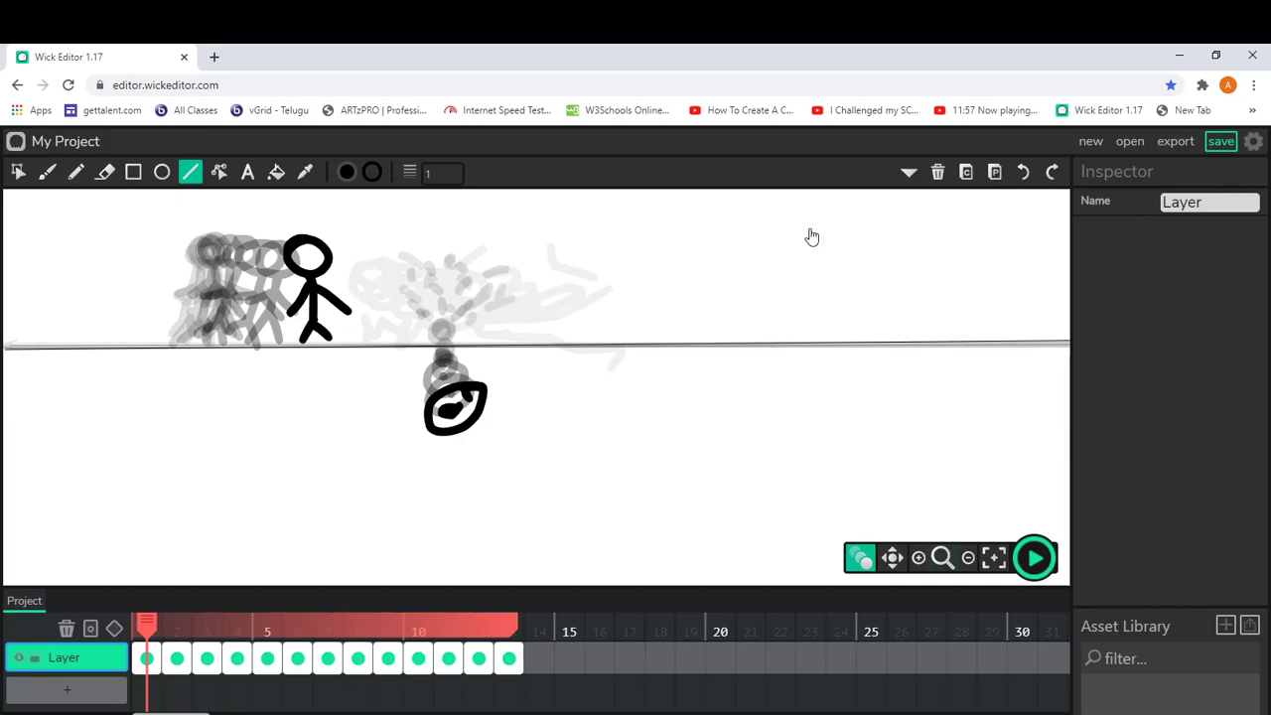
key(Return)
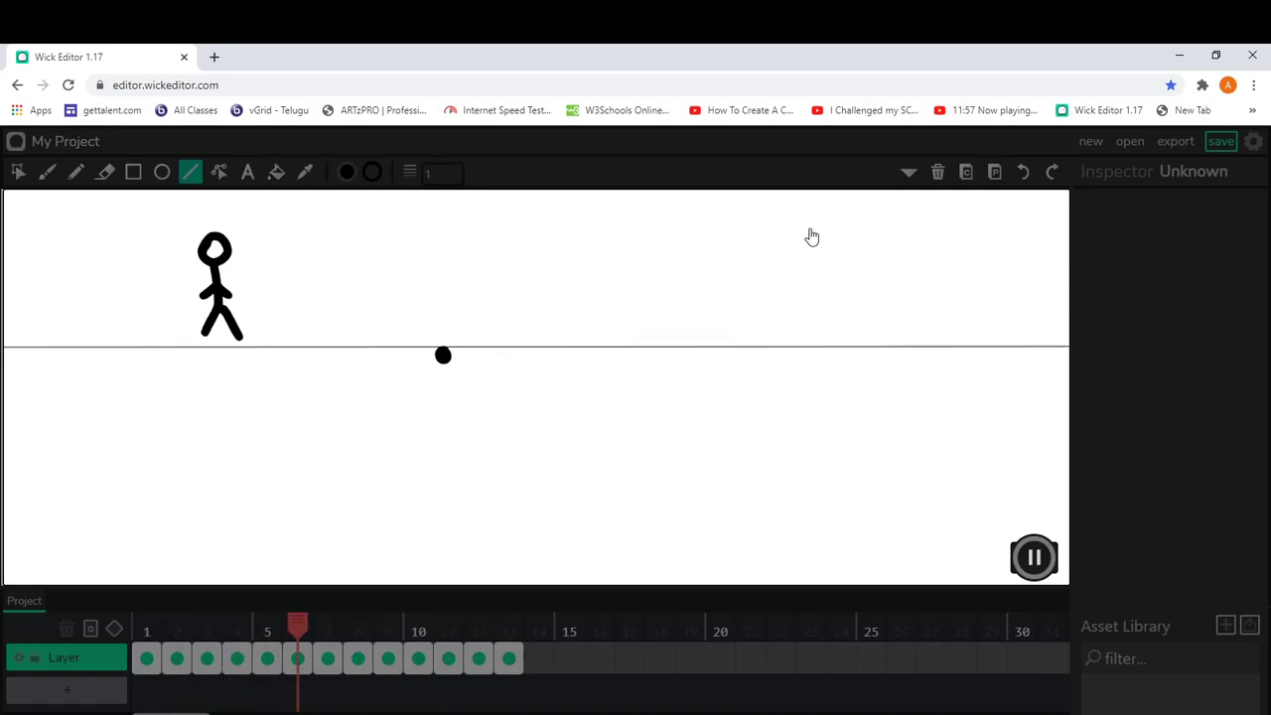
key(Return)
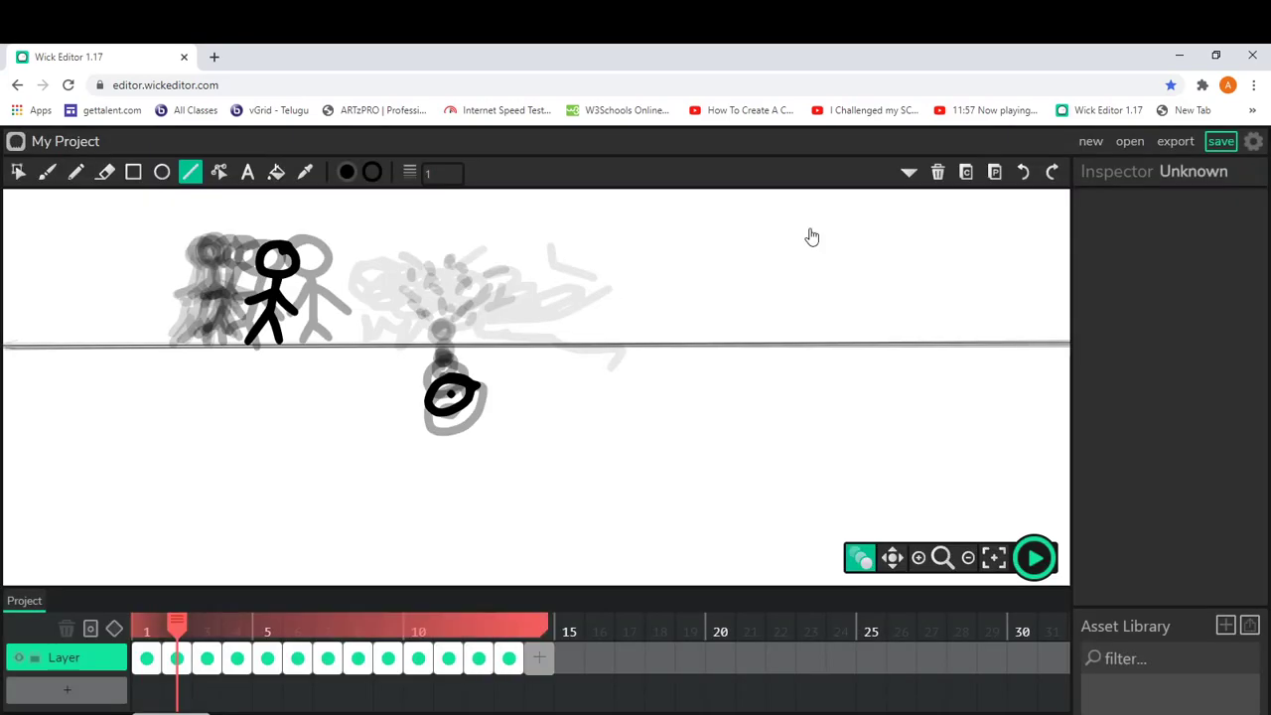
- Add a fourteenth frame and draw a straight ground line across it over the ghosted one
click(539, 658)
drag(474, 626, 135, 626)
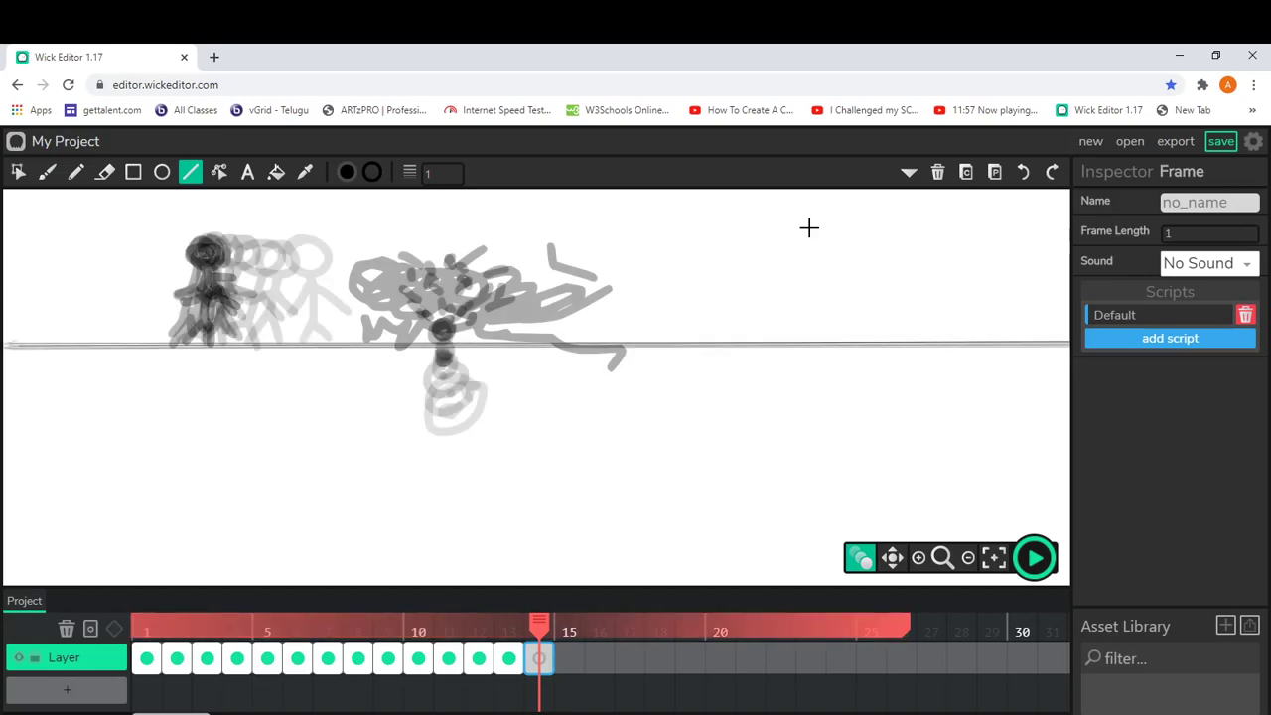
drag(10, 345, 1071, 349)
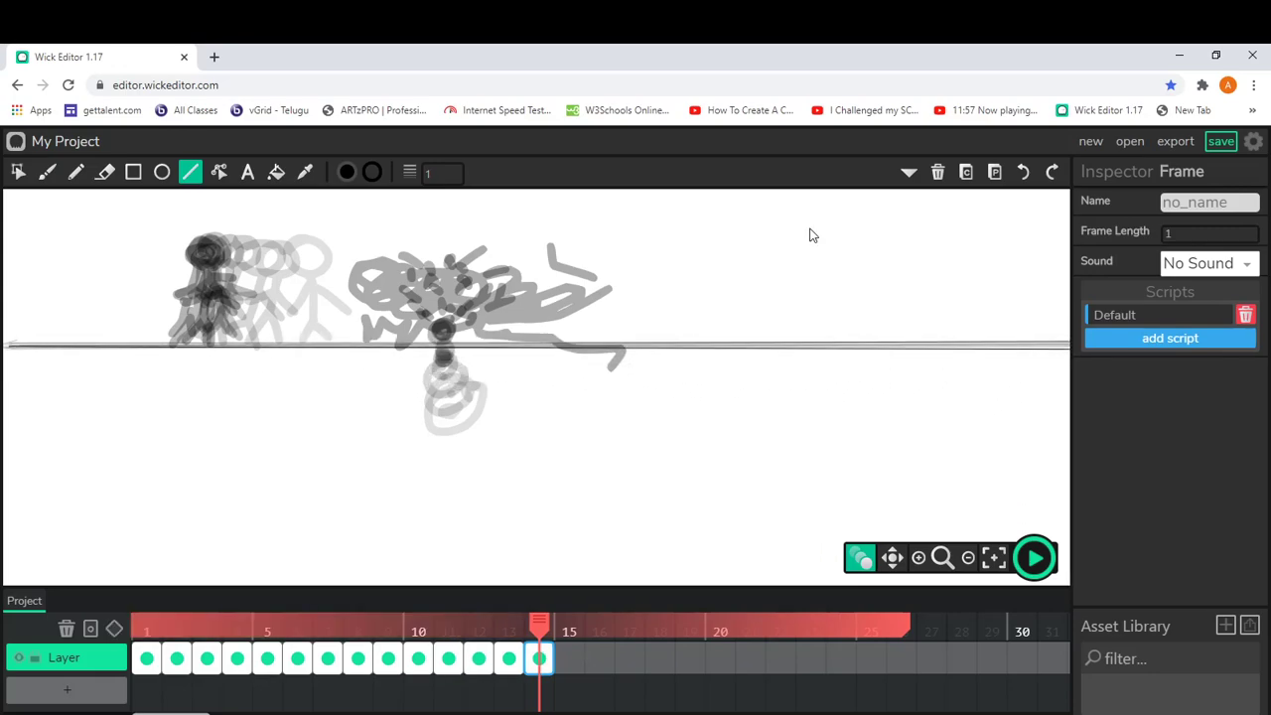
- Return to frame 13 and brush a leaning stick figure just left of the ghosted figures, redoing the misdrawn head
key(comma)
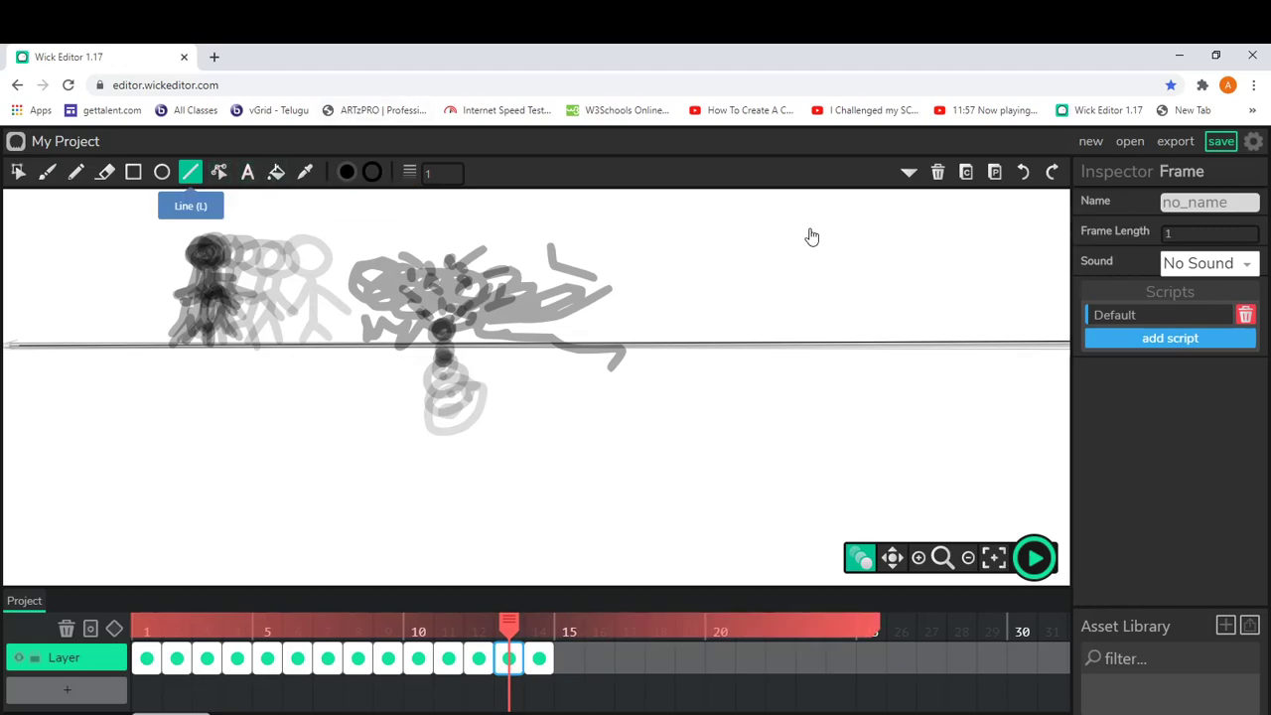
key(p)
key(b)
drag(198, 246, 203, 248)
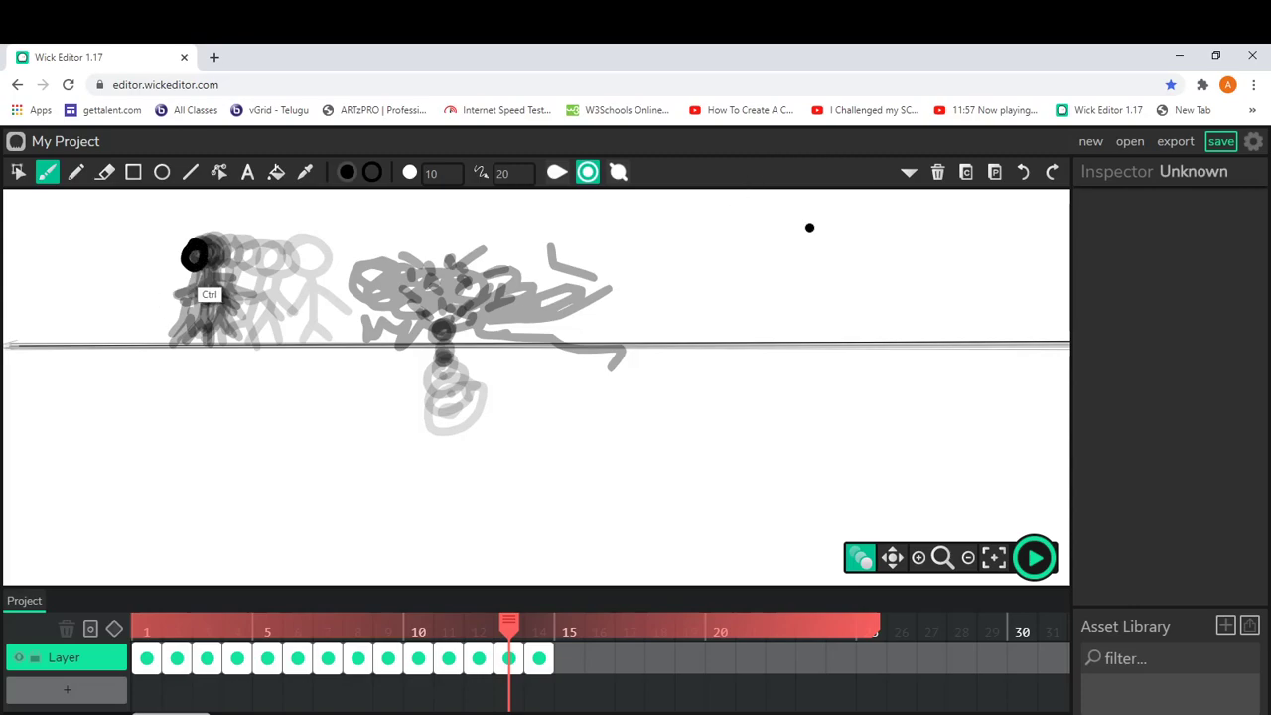
key(ctrl+z)
mouse_move(196, 240)
mouse_down()
mouse_move(210, 239)
mouse_move(161, 338)
mouse_move(185, 350)
mouse_up()
mouse_move(178, 288)
mouse_down()
mouse_move(163, 298)
mouse_move(208, 300)
mouse_up()
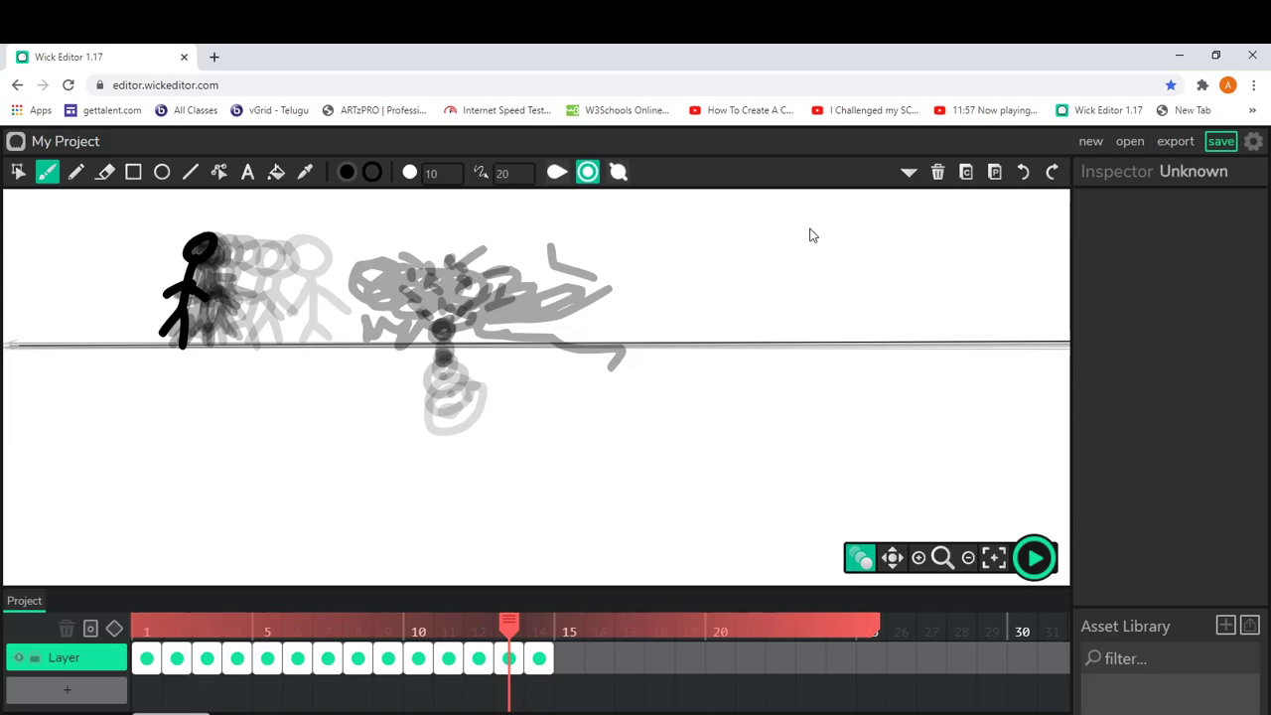
- Draw a straight ground line across frame 13, undoing the wavy brushed one, and brush a jagged explosion outline over the ghosted burst
mouse_move(10, 344)
mouse_down()
mouse_move(752, 344)
mouse_move(899, 369)
mouse_move(937, 349)
mouse_up()
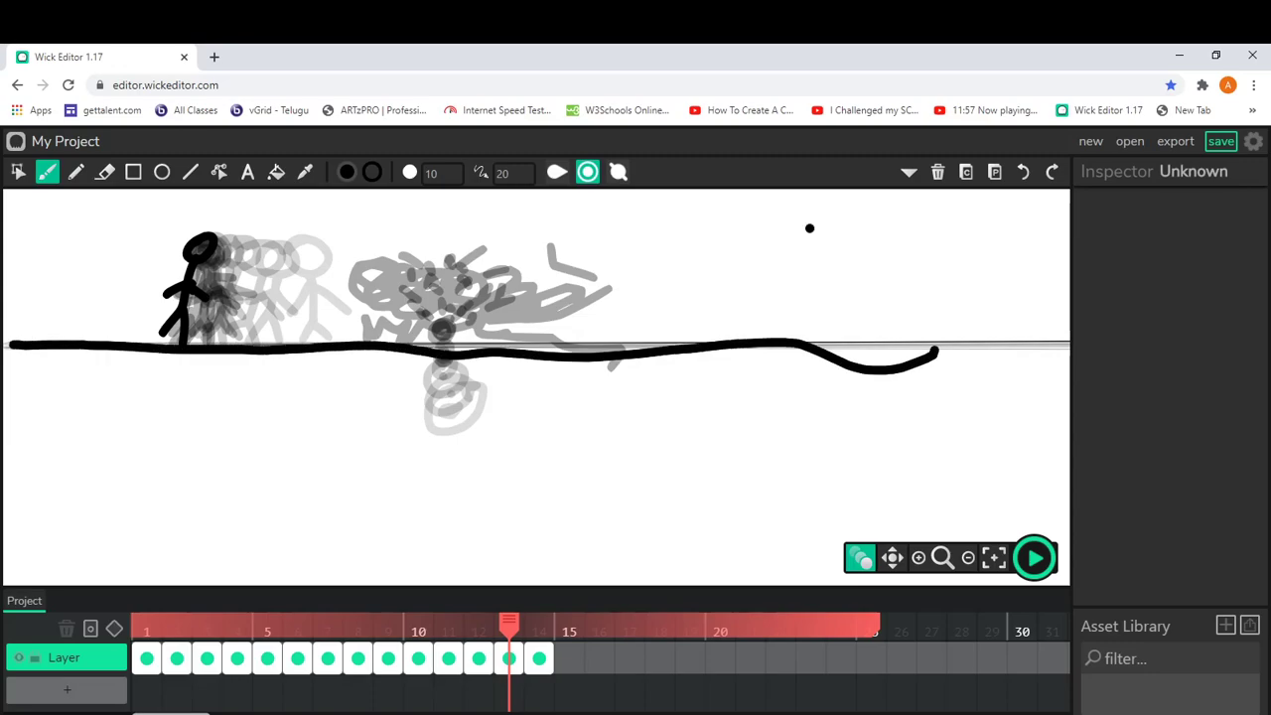
key(ctrl+z)
key(l)
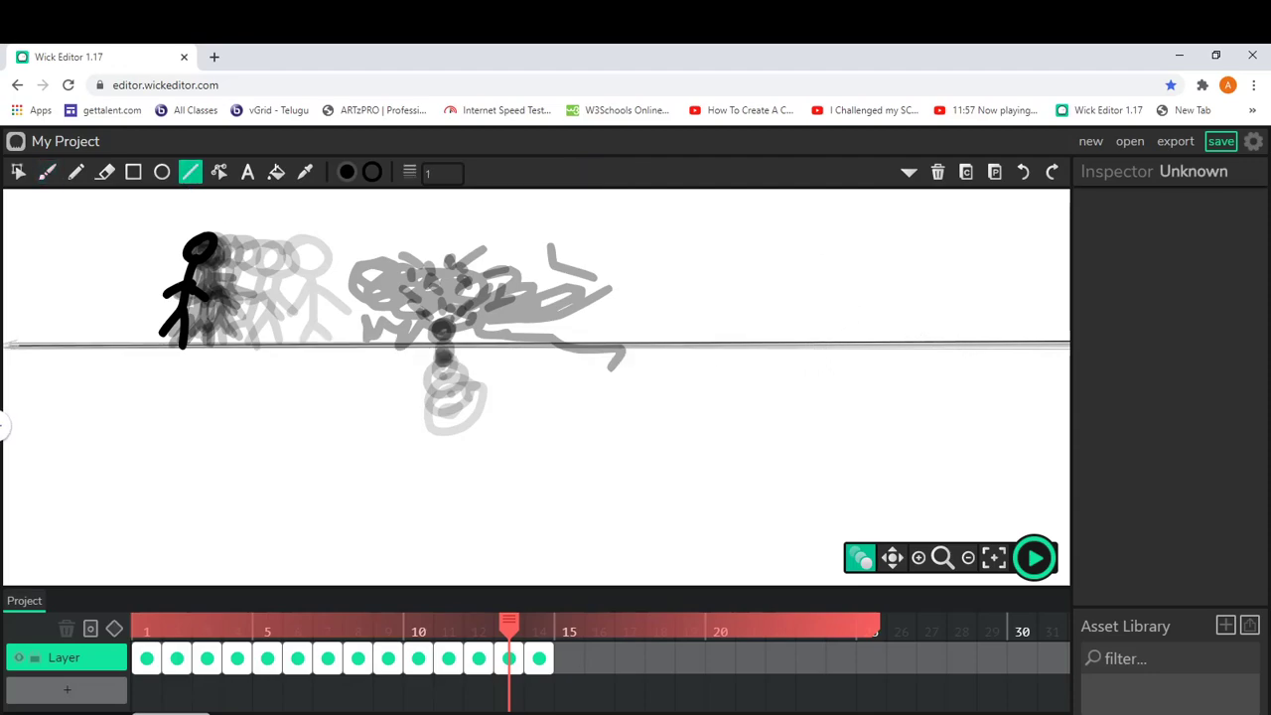
mouse_move(32, 341)
mouse_down()
mouse_move(570, 323)
mouse_move(856, 353)
mouse_move(1062, 336)
mouse_up()
drag(1072, 342, 1071, 343)
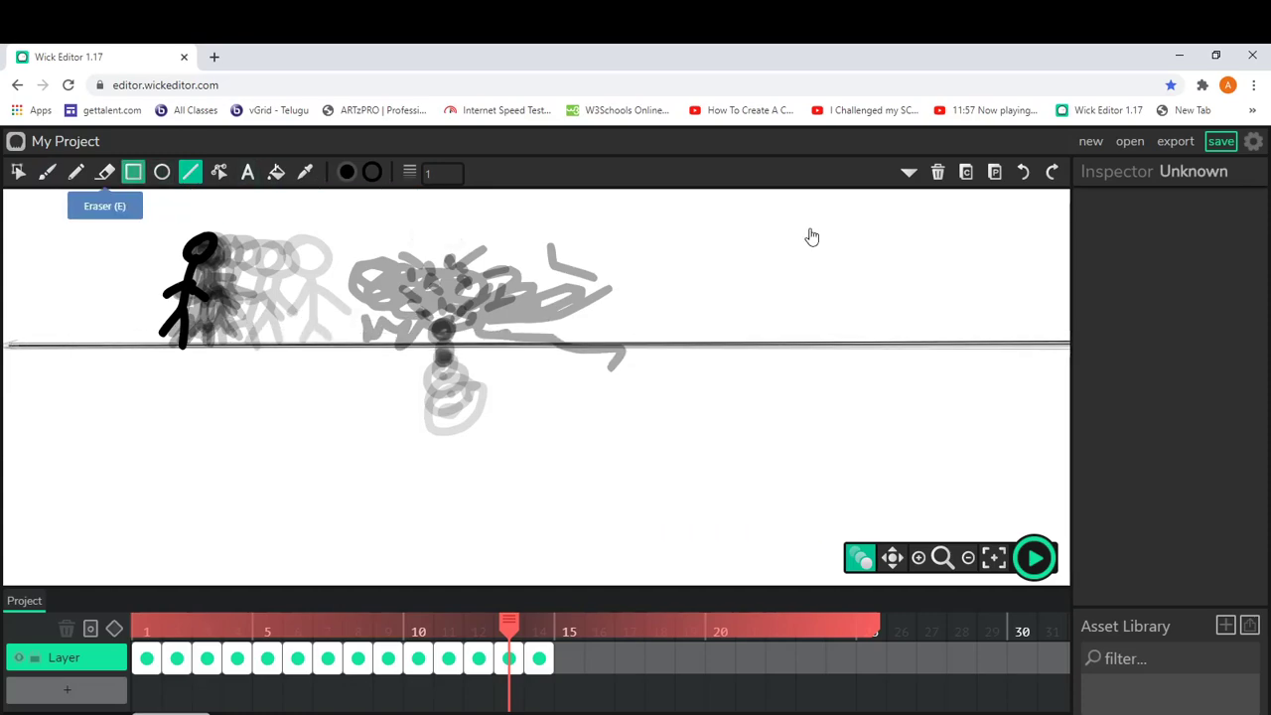
key(b)
mouse_move(435, 339)
mouse_down()
mouse_move(391, 310)
mouse_move(499, 278)
mouse_move(602, 296)
mouse_move(536, 336)
mouse_move(526, 320)
mouse_move(536, 334)
mouse_up()
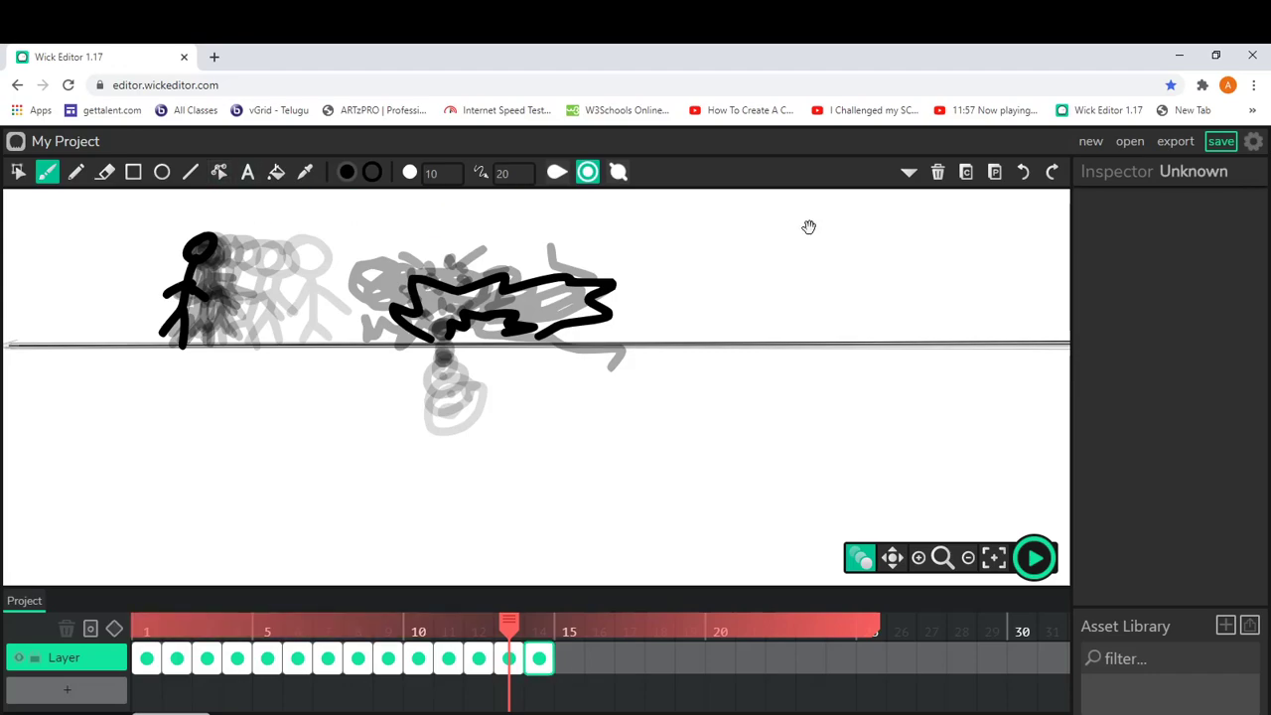
- On frame 14, brush a spiky explosion outline over the ghosted burst with a smaller zigzag stroke inside it
click(540, 659)
mouse_move(429, 334)
mouse_down()
mouse_move(394, 313)
mouse_move(430, 293)
mouse_move(436, 266)
mouse_move(507, 266)
mouse_move(585, 297)
mouse_move(596, 333)
mouse_up()
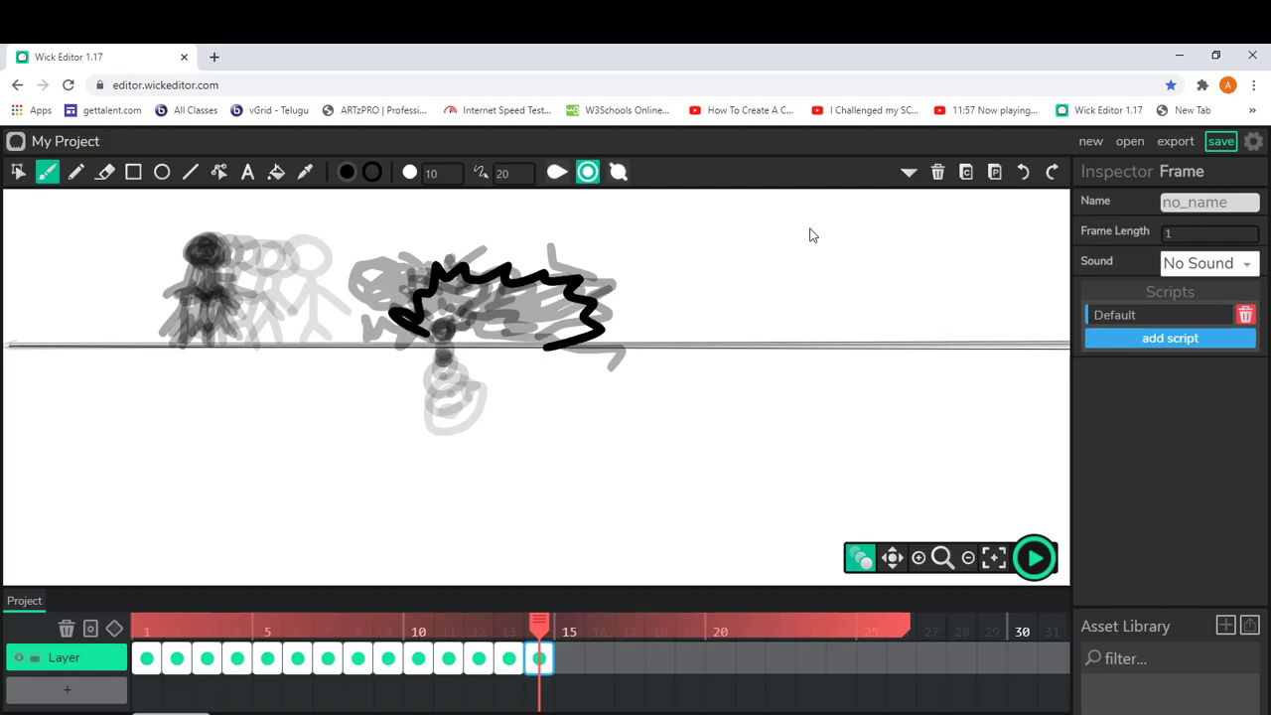
key(comma)
key(period)
mouse_move(457, 334)
mouse_down()
mouse_move(490, 301)
mouse_move(551, 327)
mouse_up()
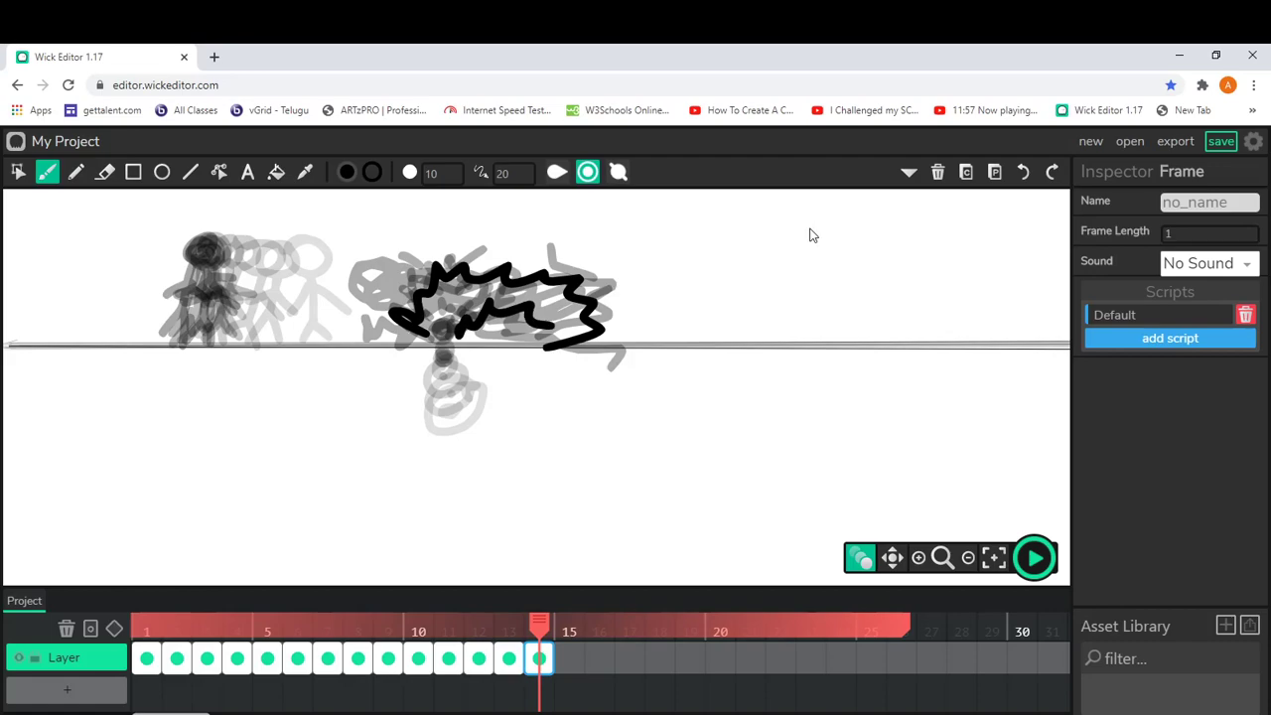
click(1159, 315)
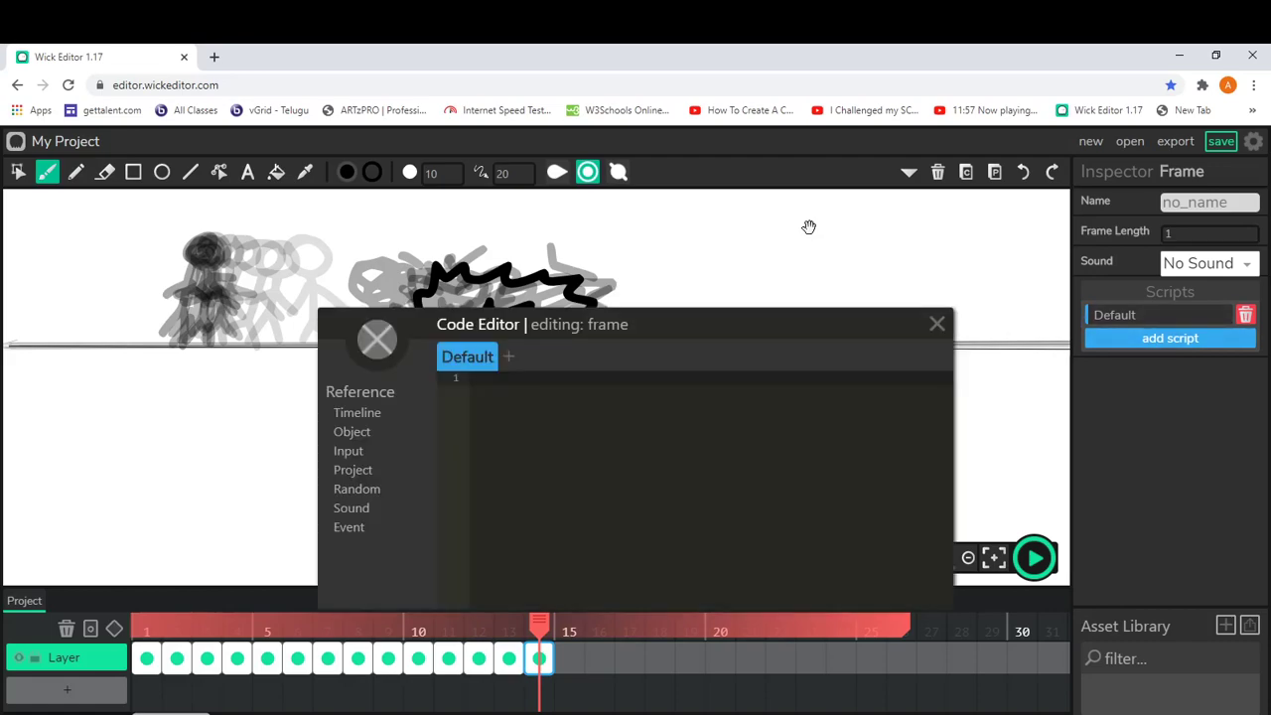
key(grave)
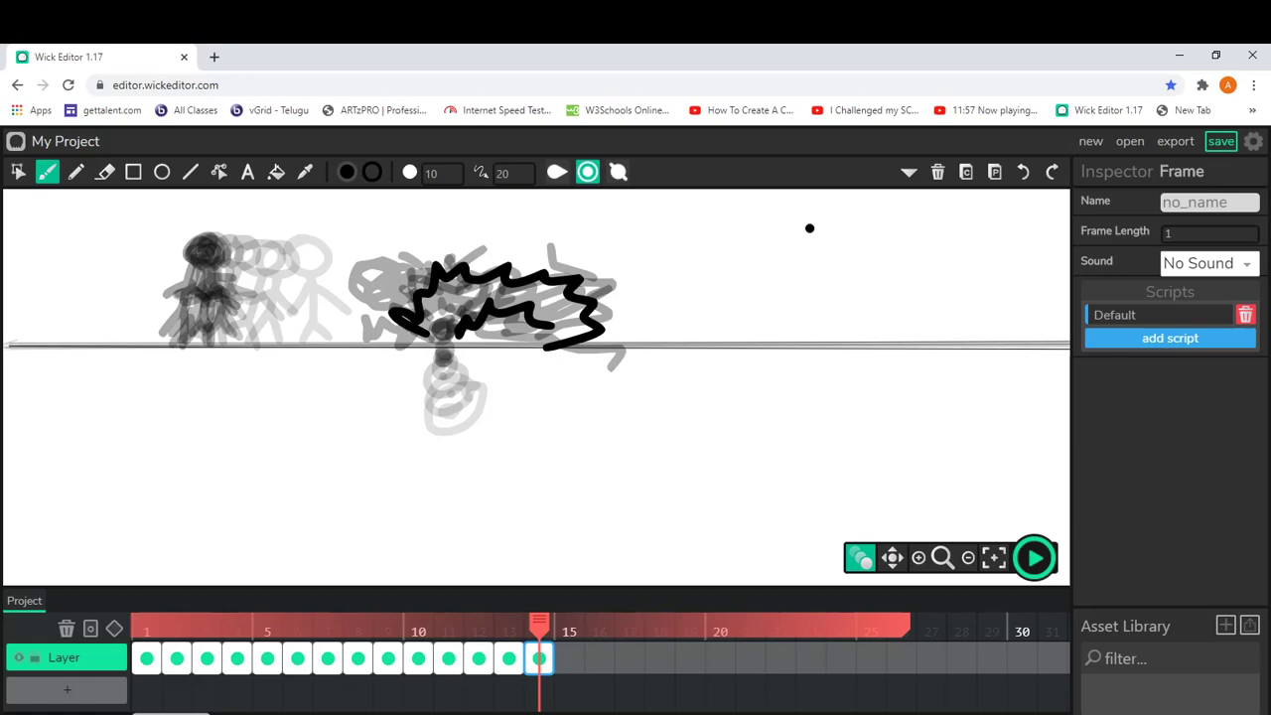
- Complete frame 14 with a brushed stick figure over the ghosted ones, thin line arms and another straight ground line
drag(218, 242, 220, 245)
key(l)
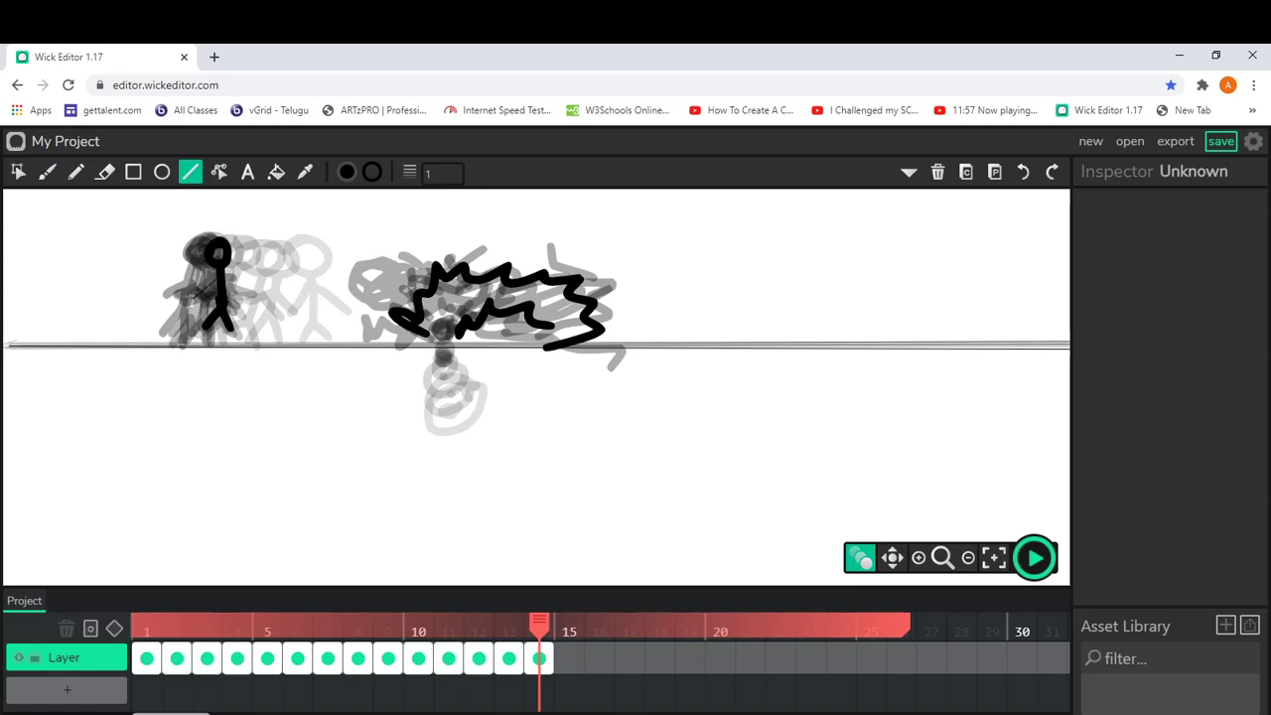
drag(225, 281, 255, 294)
drag(10, 345, 1069, 344)
key(8)
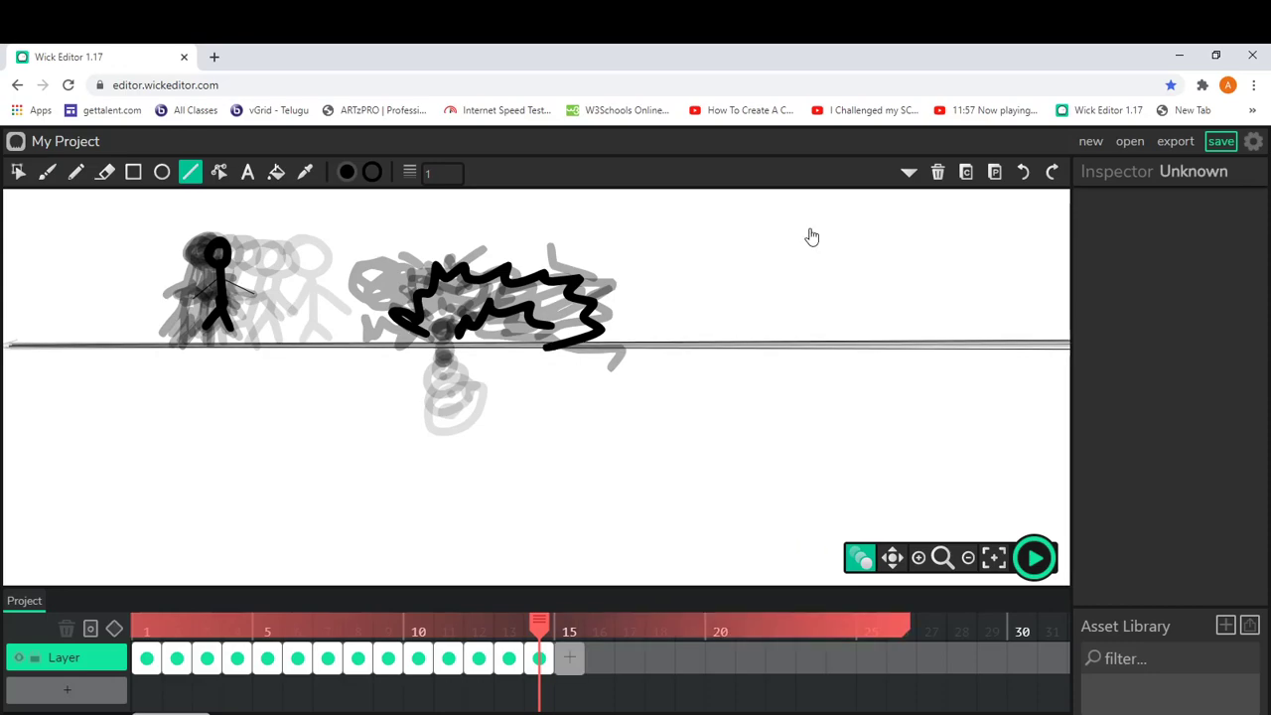
- Add a fifteenth frame and brush a small walking stick figure over the ghosted ones
key(b)
click(48, 172)
mouse_move(202, 240)
mouse_down()
mouse_move(199, 267)
mouse_move(207, 241)
mouse_up()
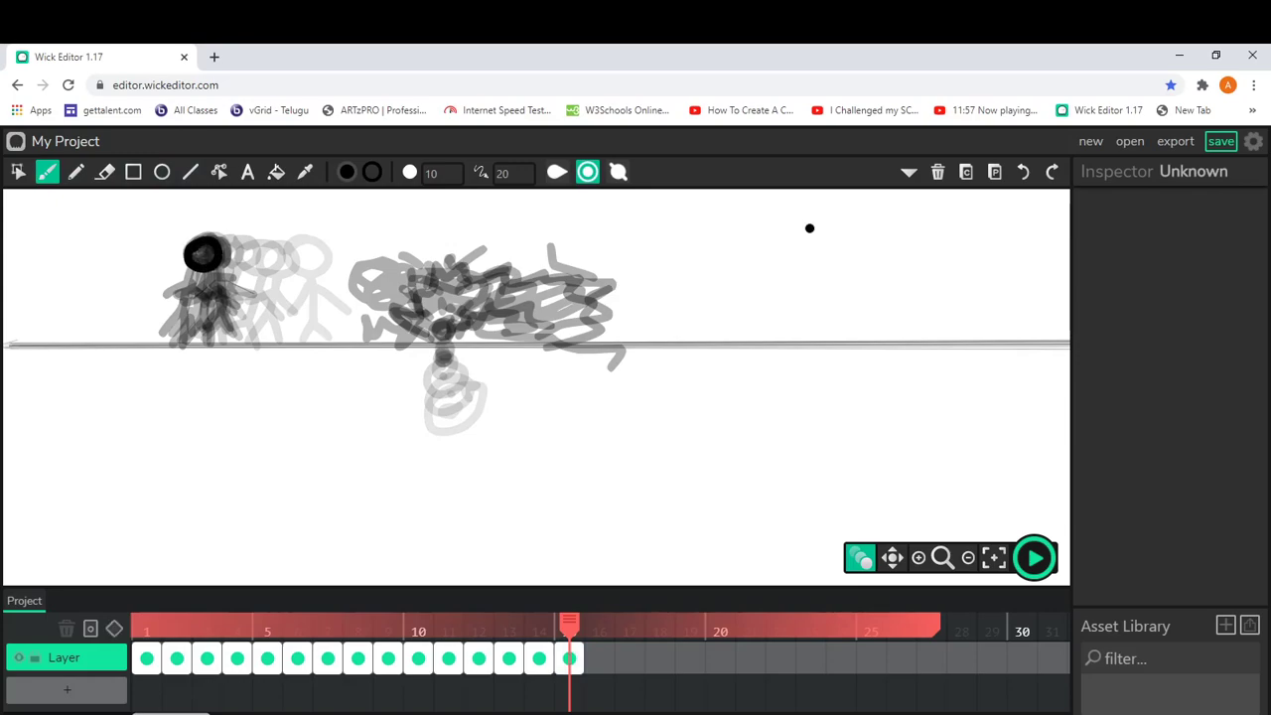
mouse_move(203, 310)
mouse_down()
mouse_move(175, 344)
mouse_move(219, 338)
mouse_up()
click(185, 307)
mouse_move(427, 338)
mouse_down()
mouse_move(432, 273)
mouse_move(576, 251)
mouse_move(601, 337)
mouse_move(542, 365)
mouse_up()
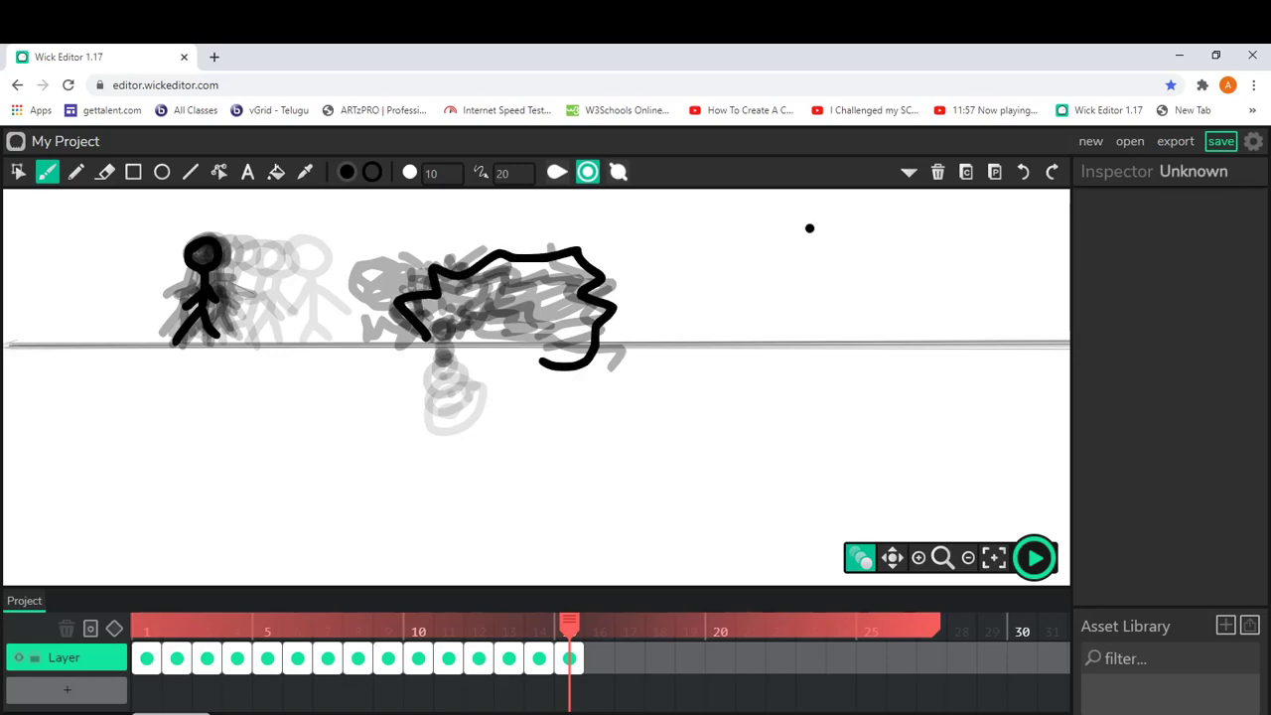
key(ctrl+z)
mouse_move(4, 346)
mouse_down()
mouse_move(468, 335)
mouse_move(709, 360)
mouse_up()
key(ctrl+d)
key(ctrl+z)
key(ctrl+z)
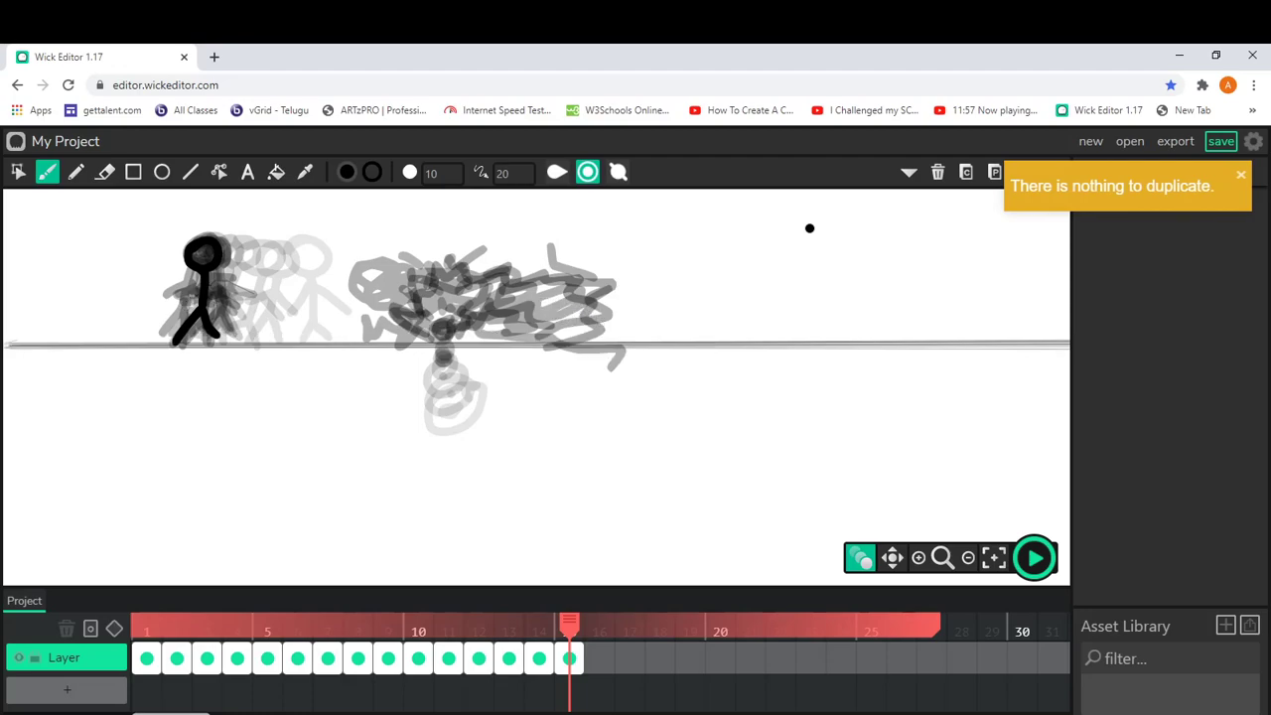
- Complete frame 15 with the figure's arms, a ground line in two straight segments and a pencilled bowl-shaped crater joining them
key(r)
key(b)
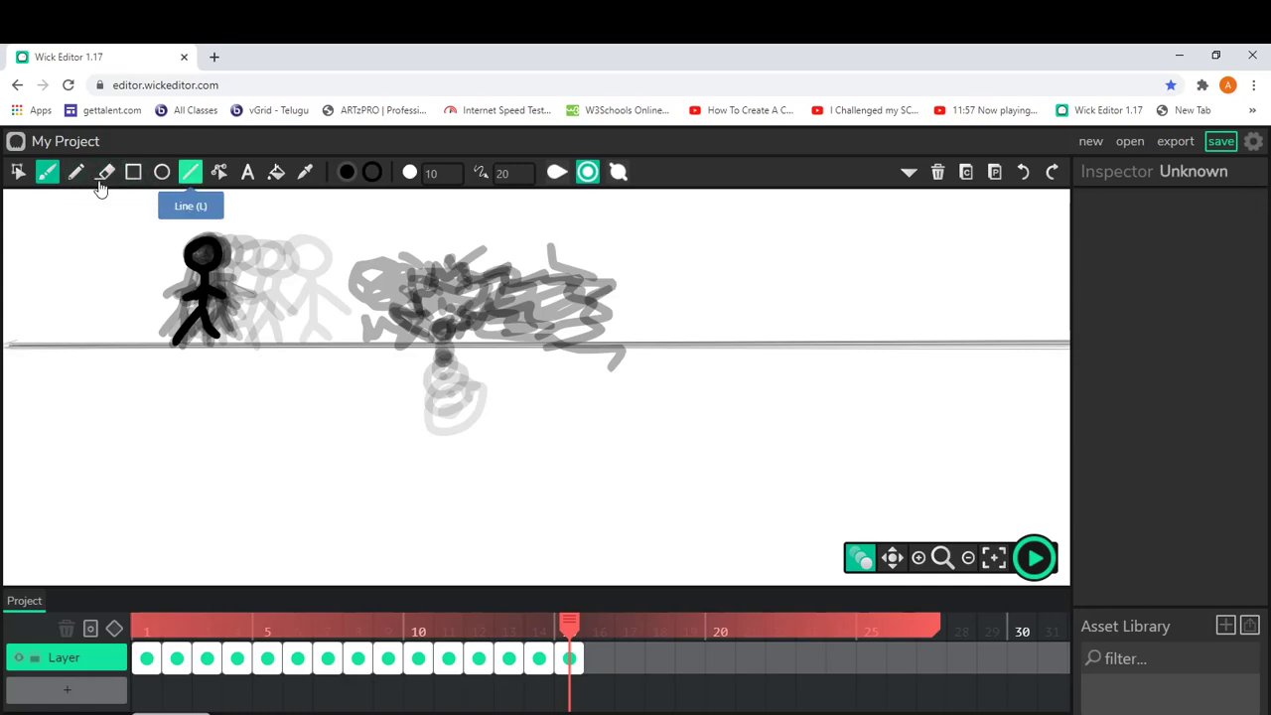
click(189, 172)
mouse_move(11, 344)
mouse_down()
mouse_move(533, 347)
mouse_move(409, 346)
mouse_up()
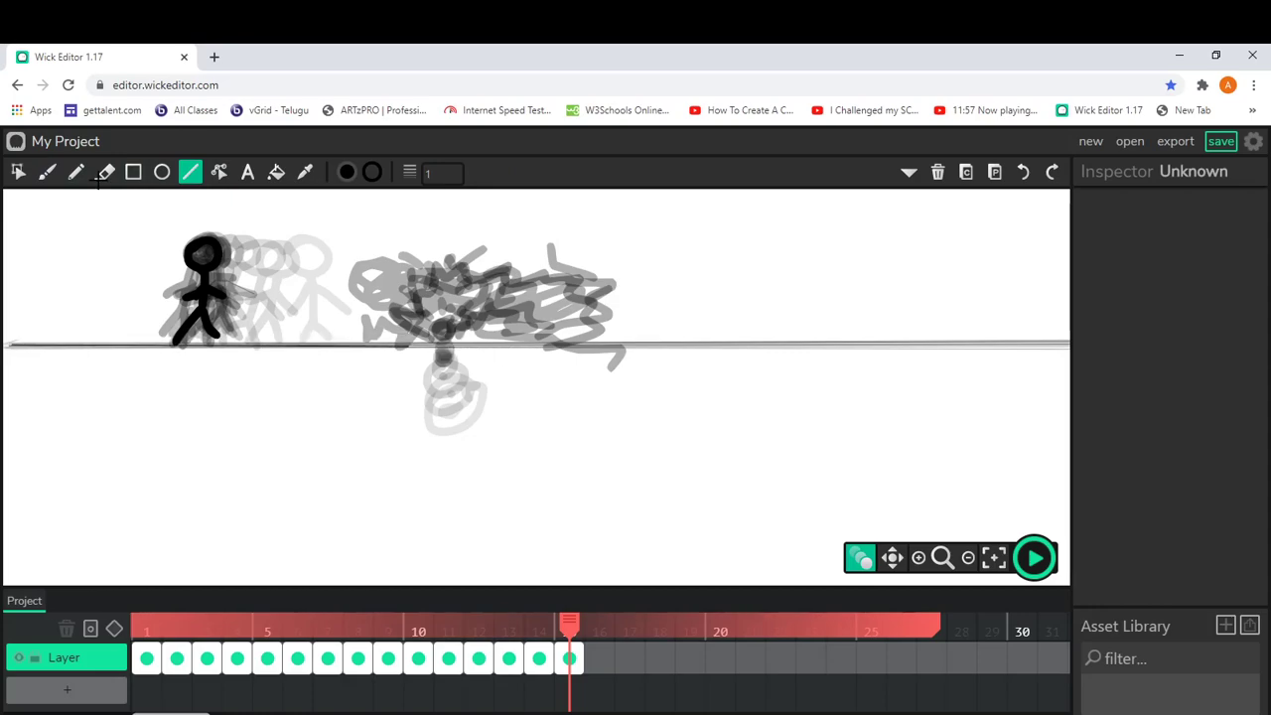
drag(593, 355, 1070, 344)
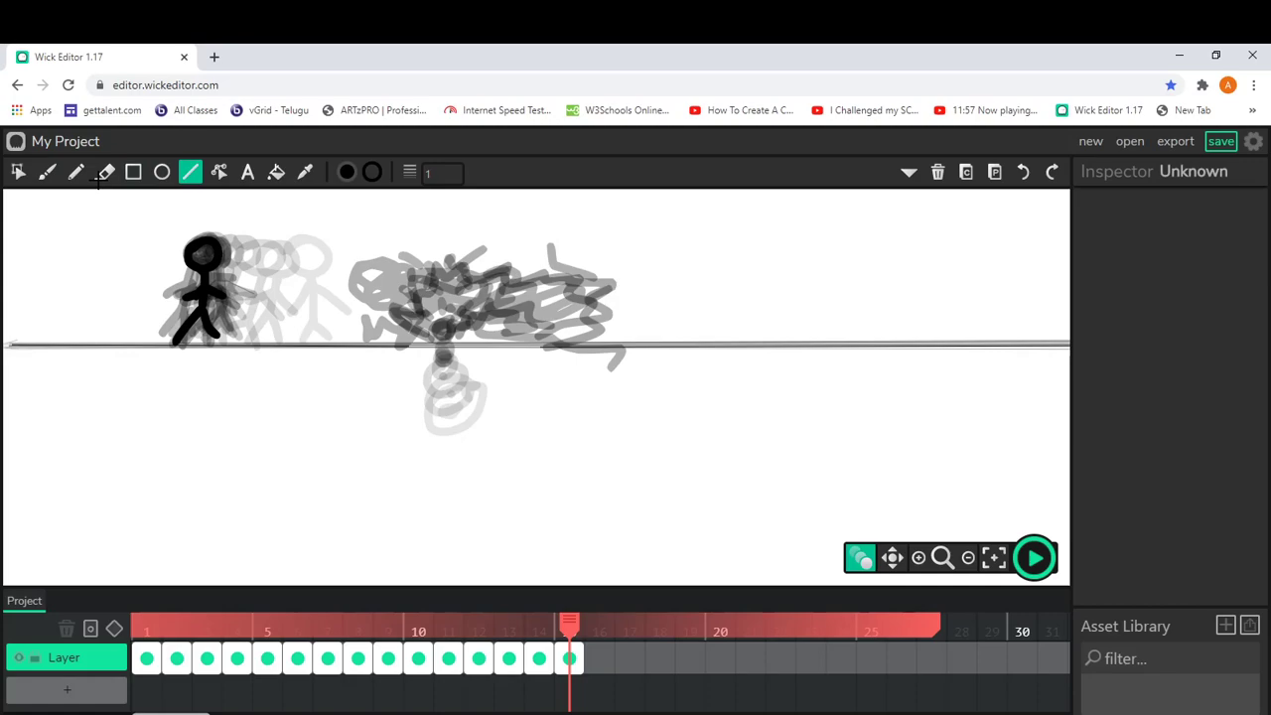
click(75, 172)
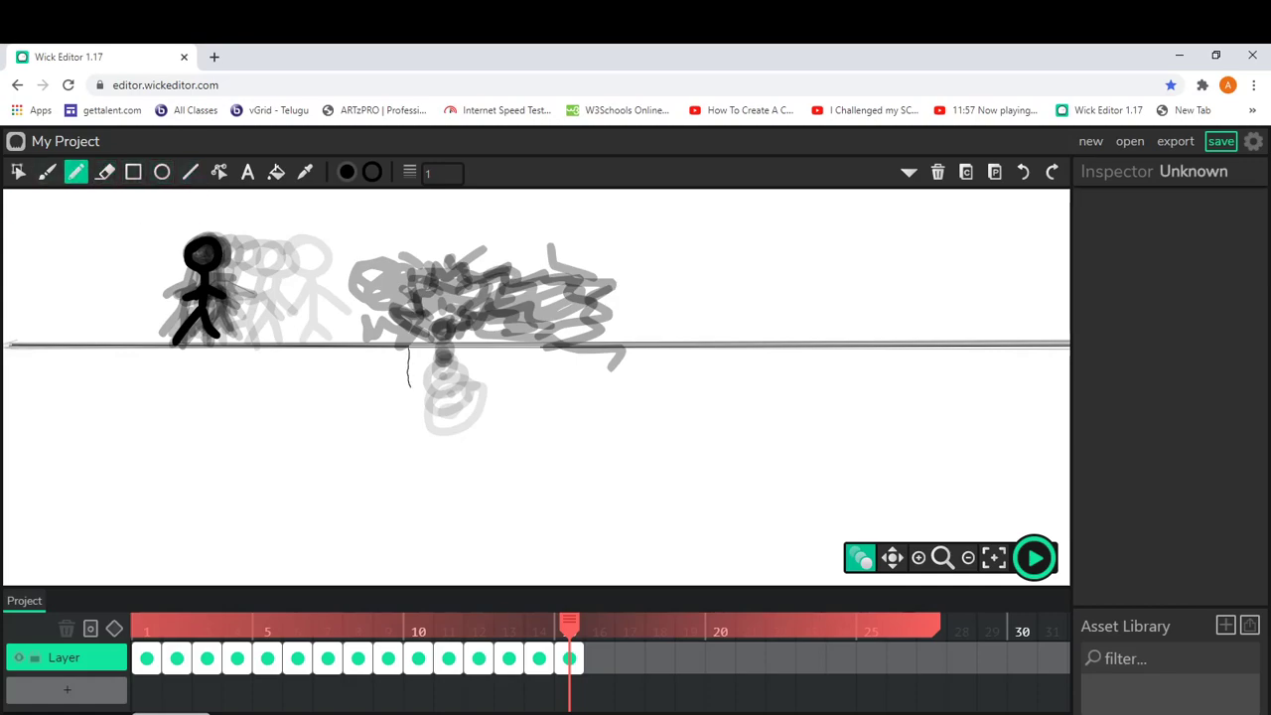
drag(408, 346, 593, 342)
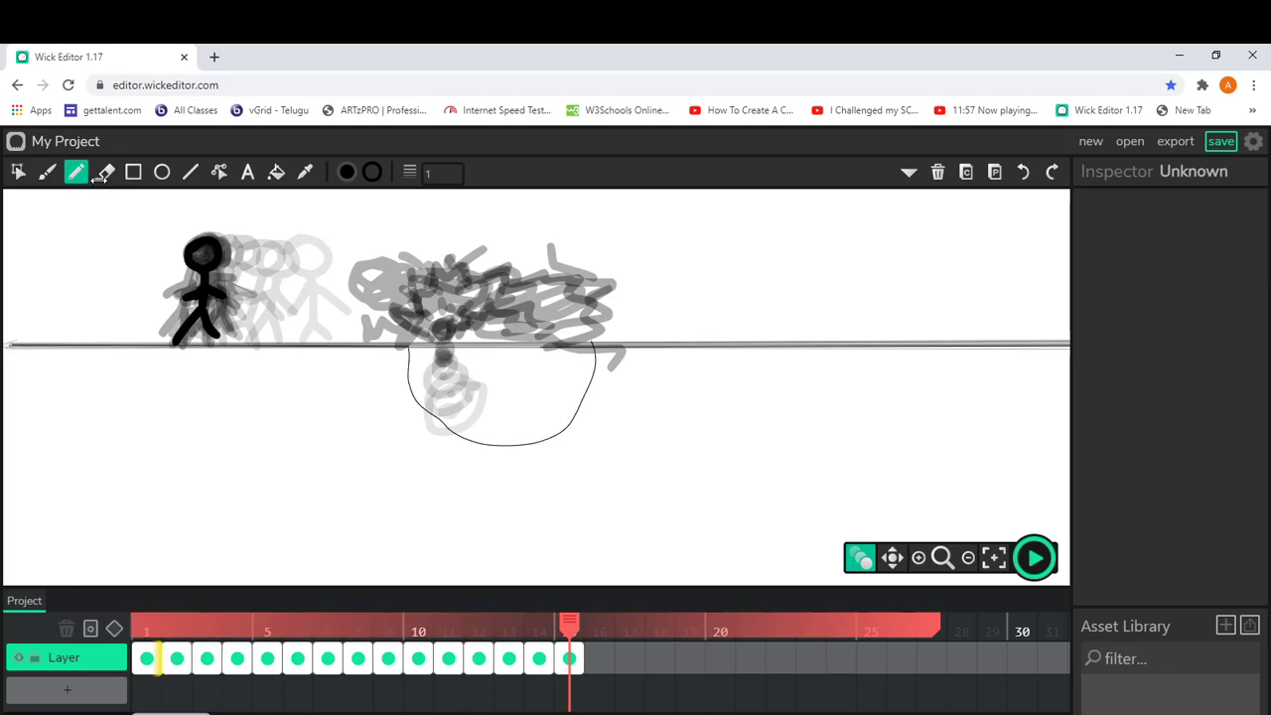
- Play the 15-frame animation from frame 1 and stop the playback
click(151, 658)
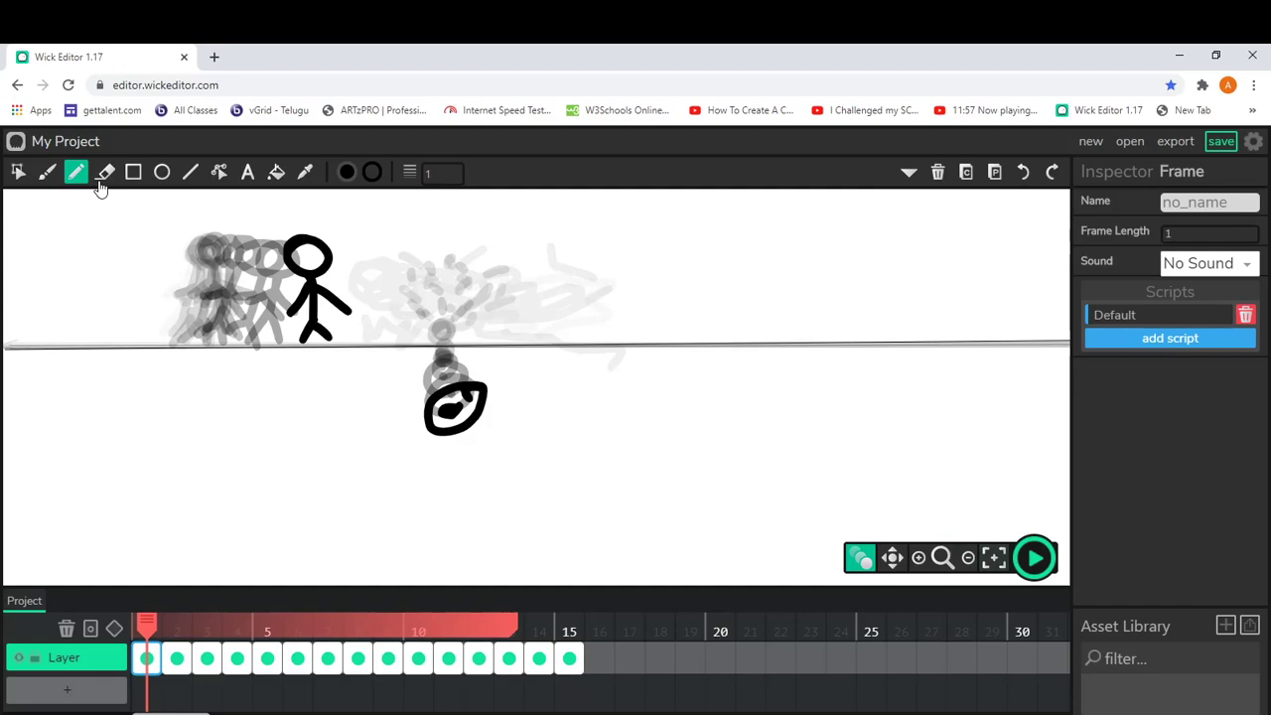
key(Return)
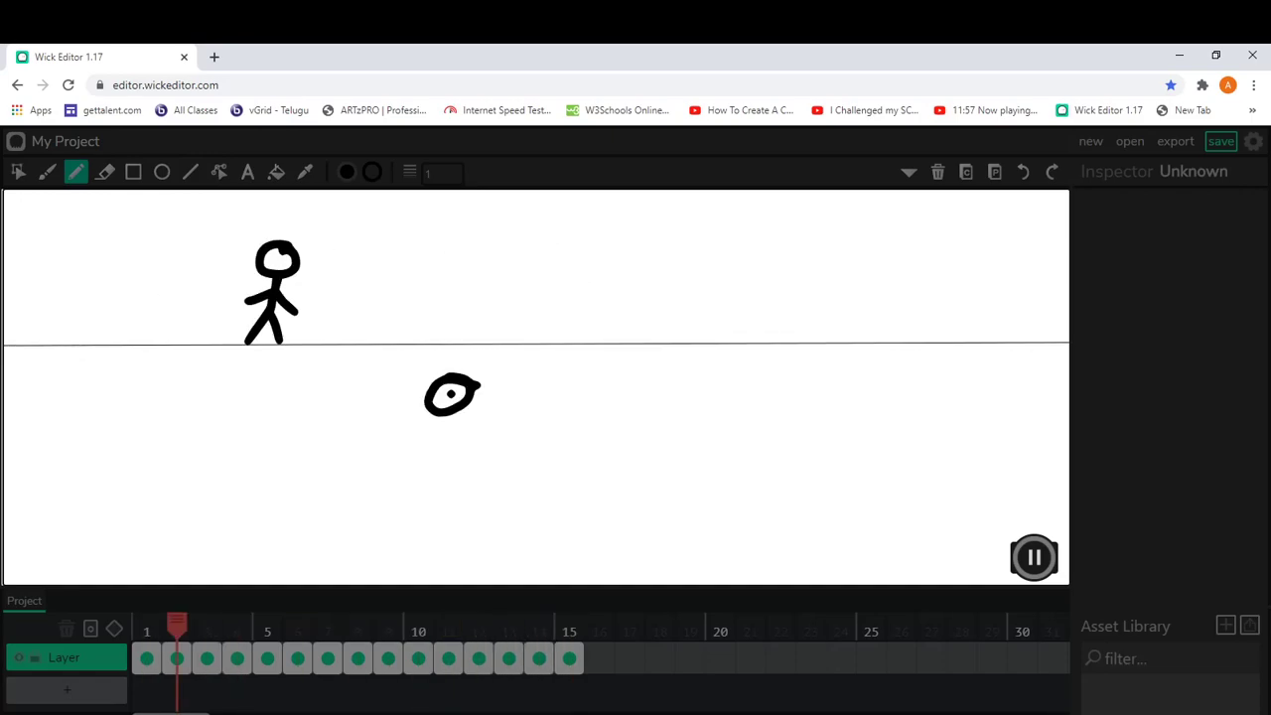
click(1033, 558)
- Add a sixteenth frame with a straight ground line and a small brushed stick figure over the ghosted ones
click(576, 659)
click(600, 658)
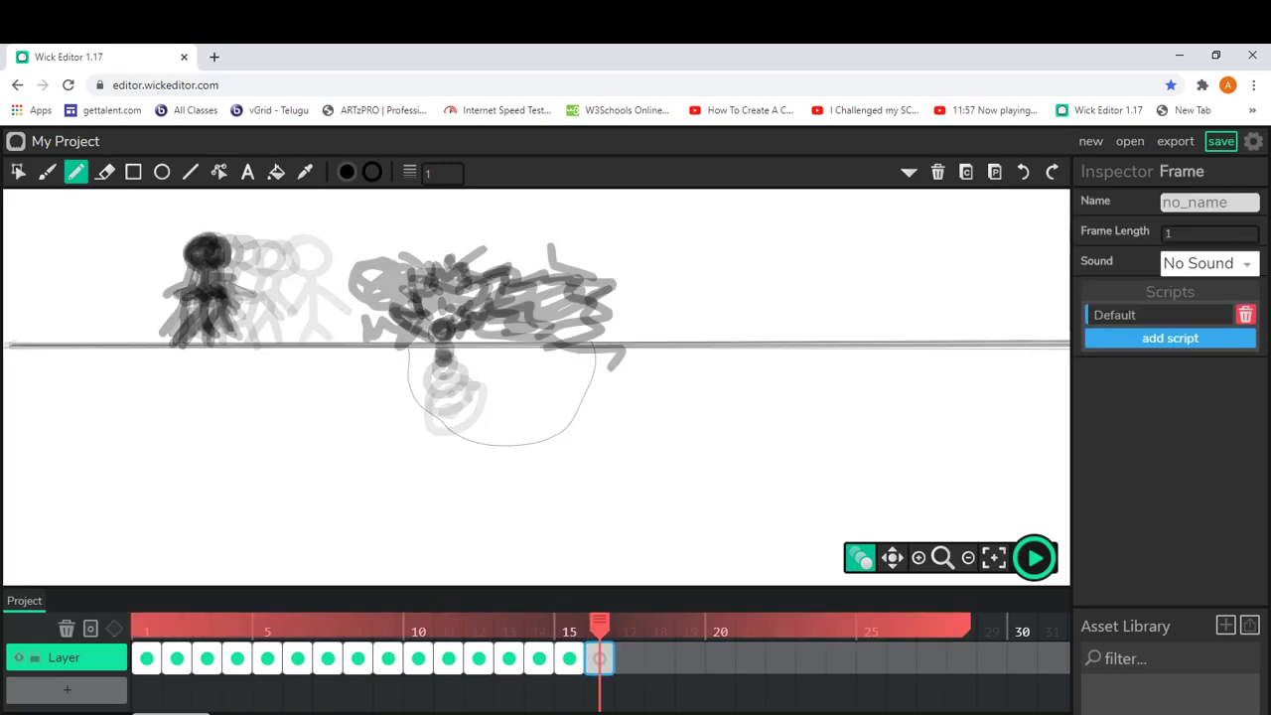
click(431, 340)
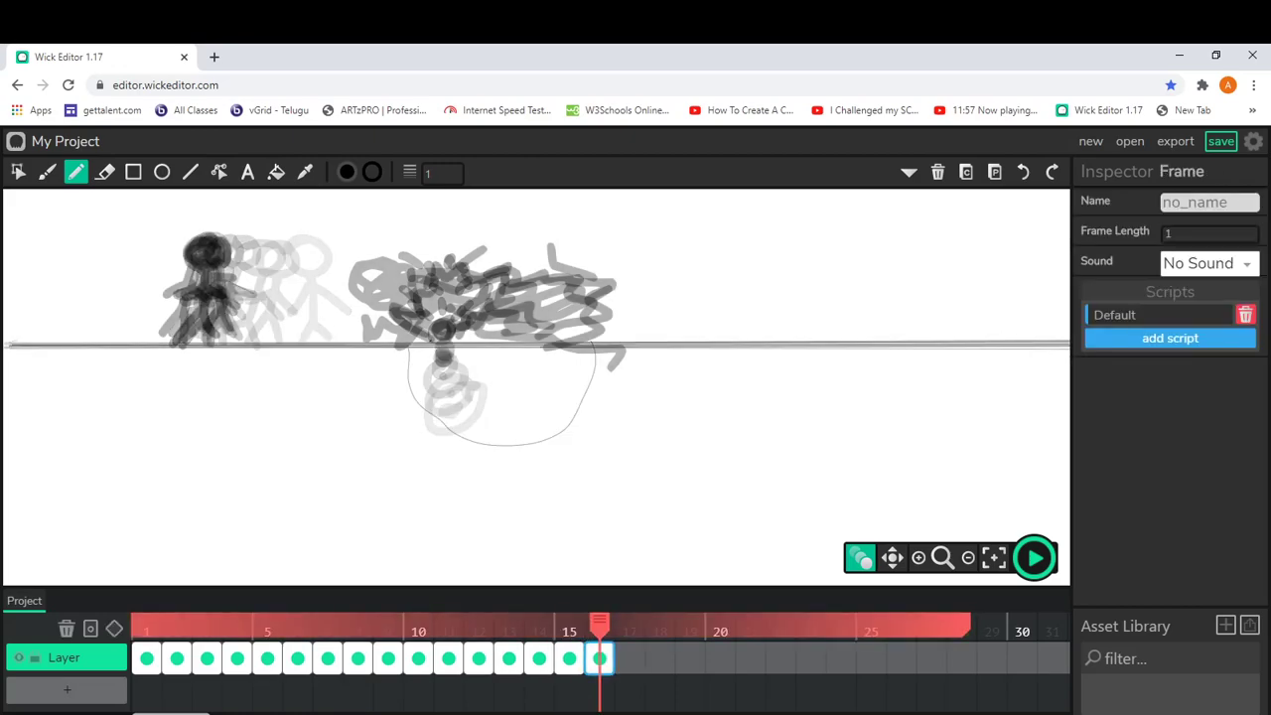
click(190, 172)
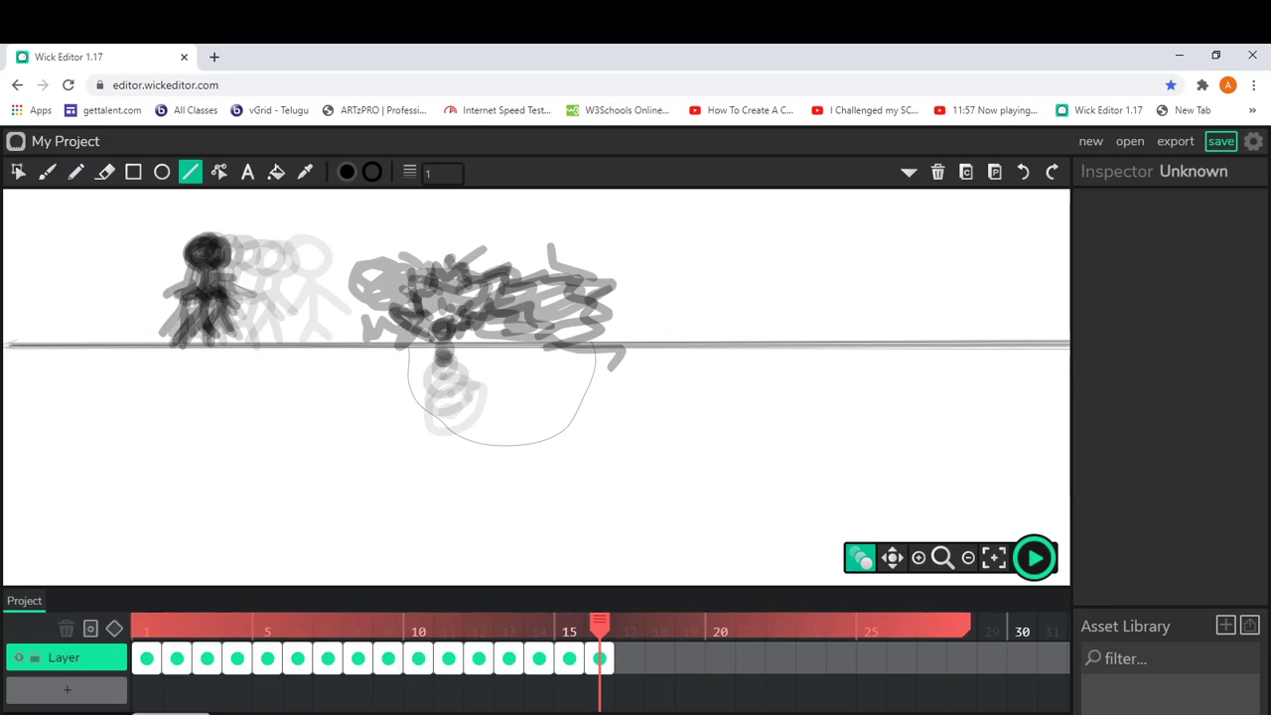
mouse_move(14, 344)
mouse_down()
mouse_move(365, 346)
mouse_move(893, 400)
mouse_move(1069, 369)
mouse_move(1068, 346)
mouse_up()
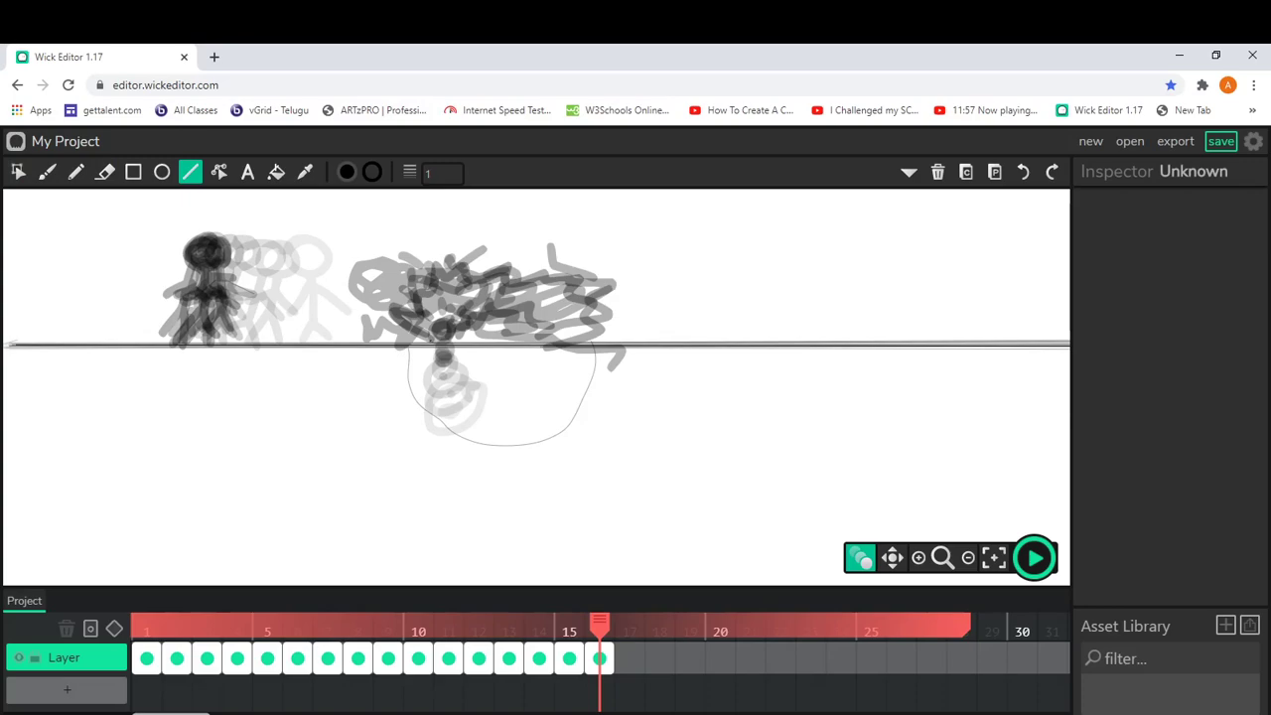
click(47, 171)
drag(195, 240, 211, 239)
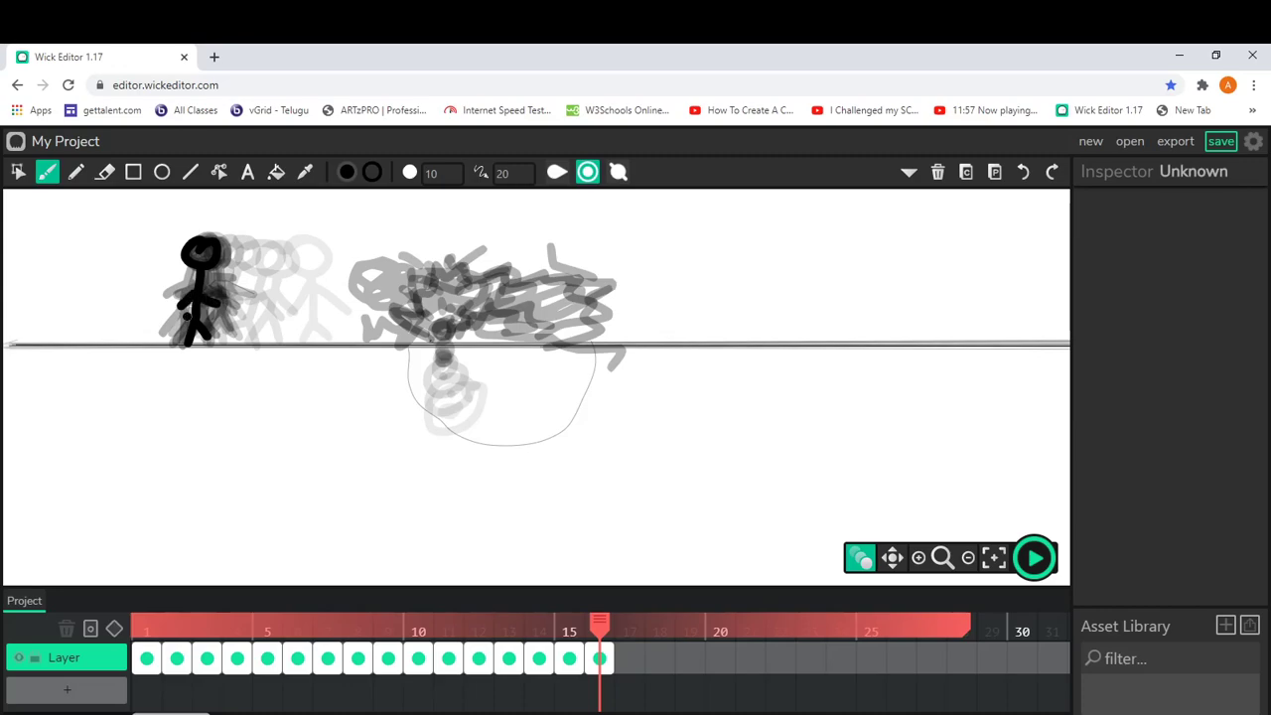
- Brush two nested jagged explosion outlines above the crater area in frame 16 and draw the ground line in two straight segments beside it
mouse_move(425, 338)
mouse_down()
mouse_move(455, 285)
mouse_move(584, 266)
mouse_move(609, 285)
mouse_move(561, 341)
mouse_up()
mouse_move(471, 328)
mouse_down()
mouse_move(517, 302)
mouse_move(541, 338)
mouse_up()
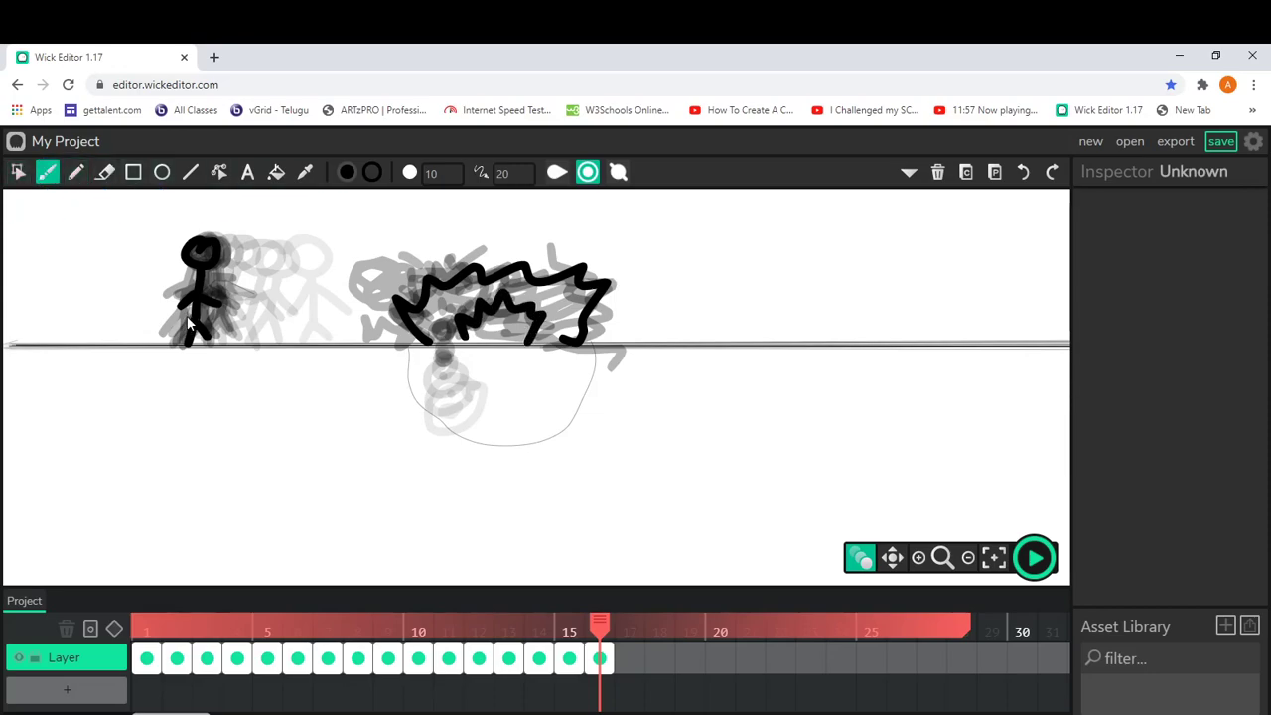
key(l)
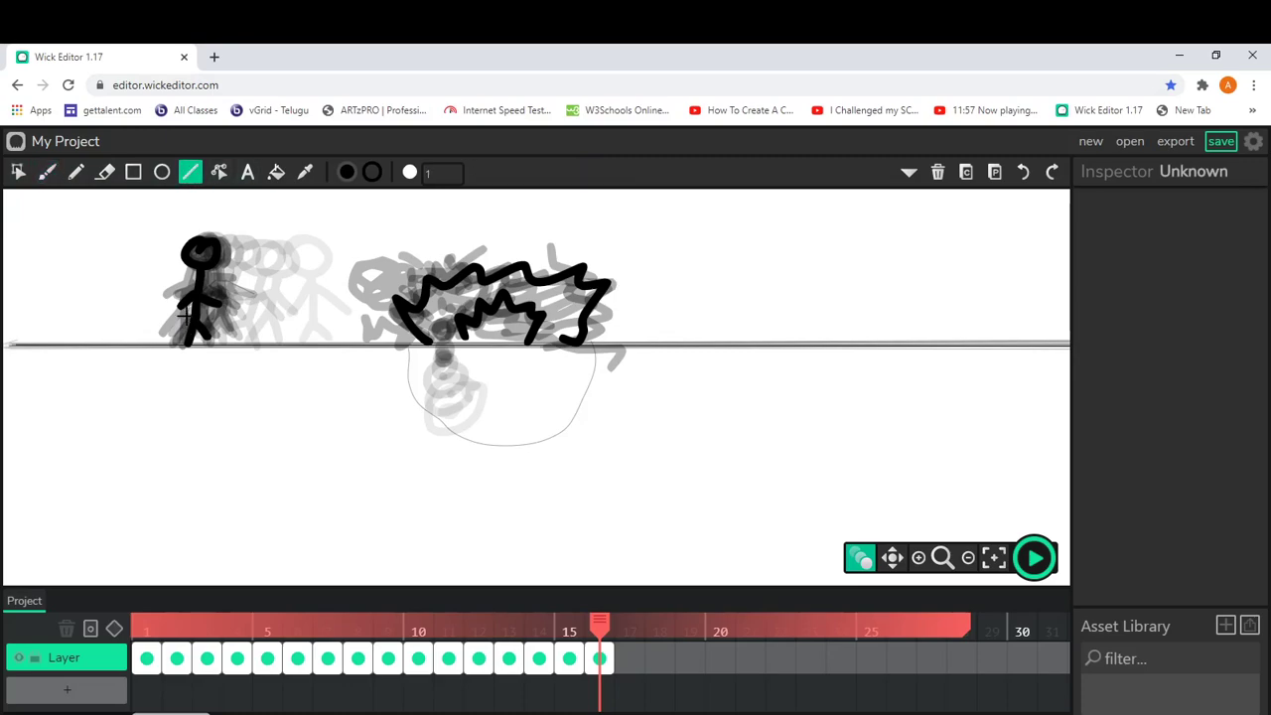
drag(12, 345, 411, 345)
drag(600, 344, 1069, 344)
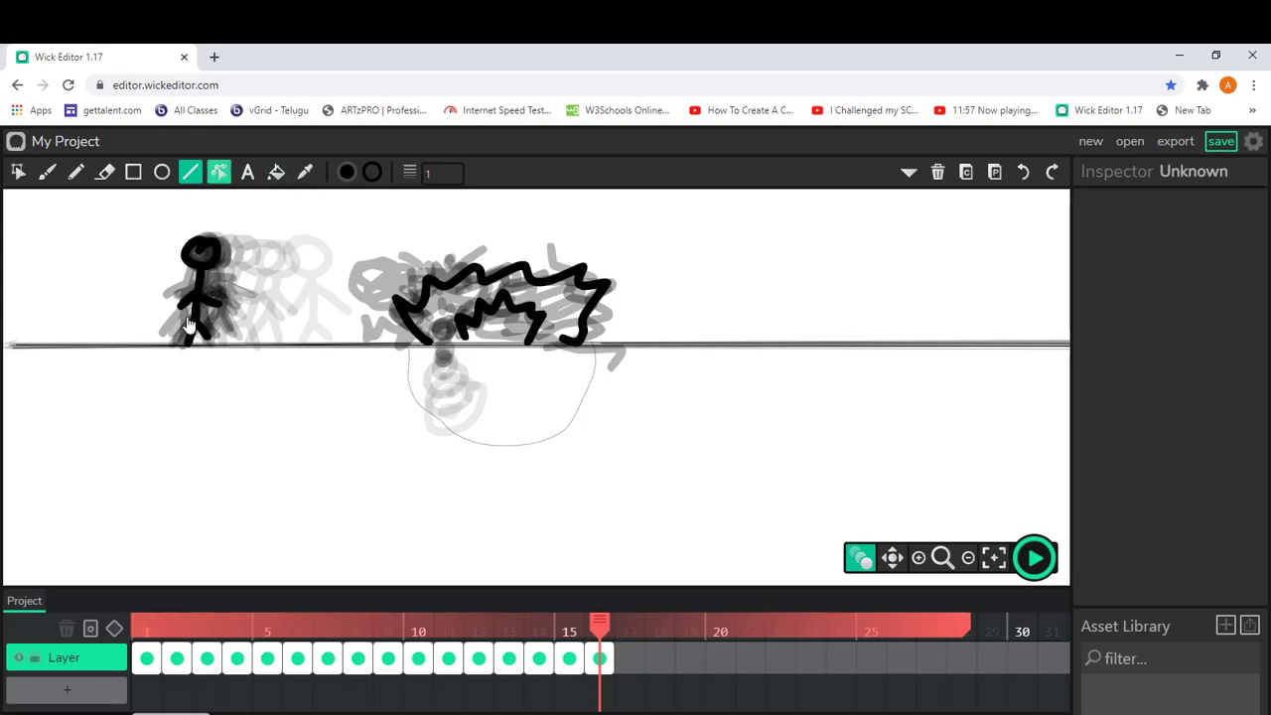
- Pencil a bowl-shaped crater below the frame 16 explosion and scribble rough zigzag strokes across and around it
click(218, 172)
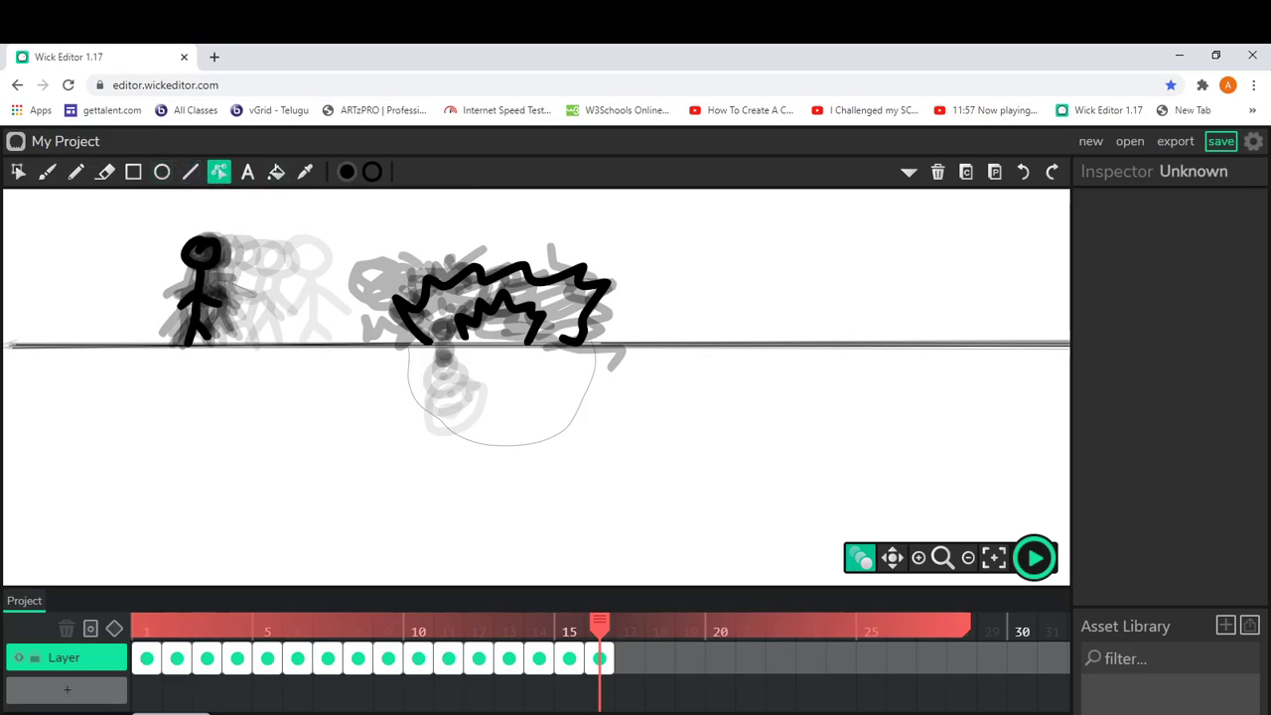
click(76, 171)
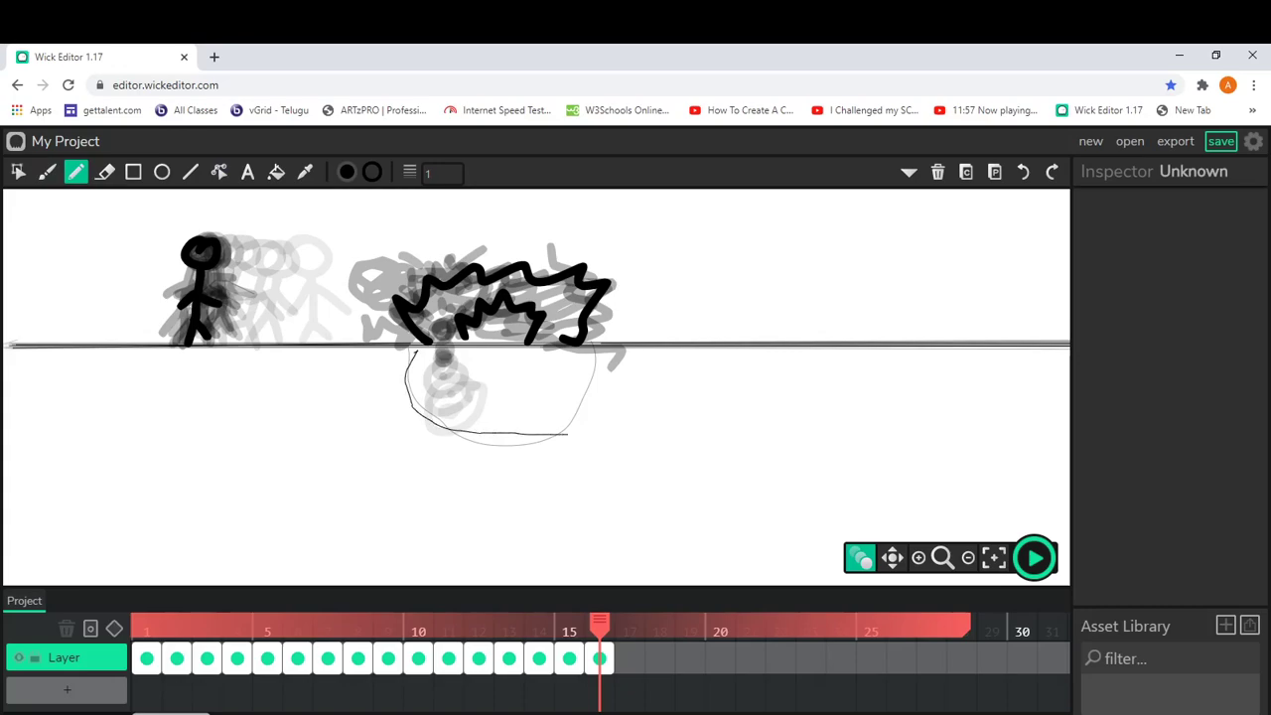
drag(597, 429, 602, 345)
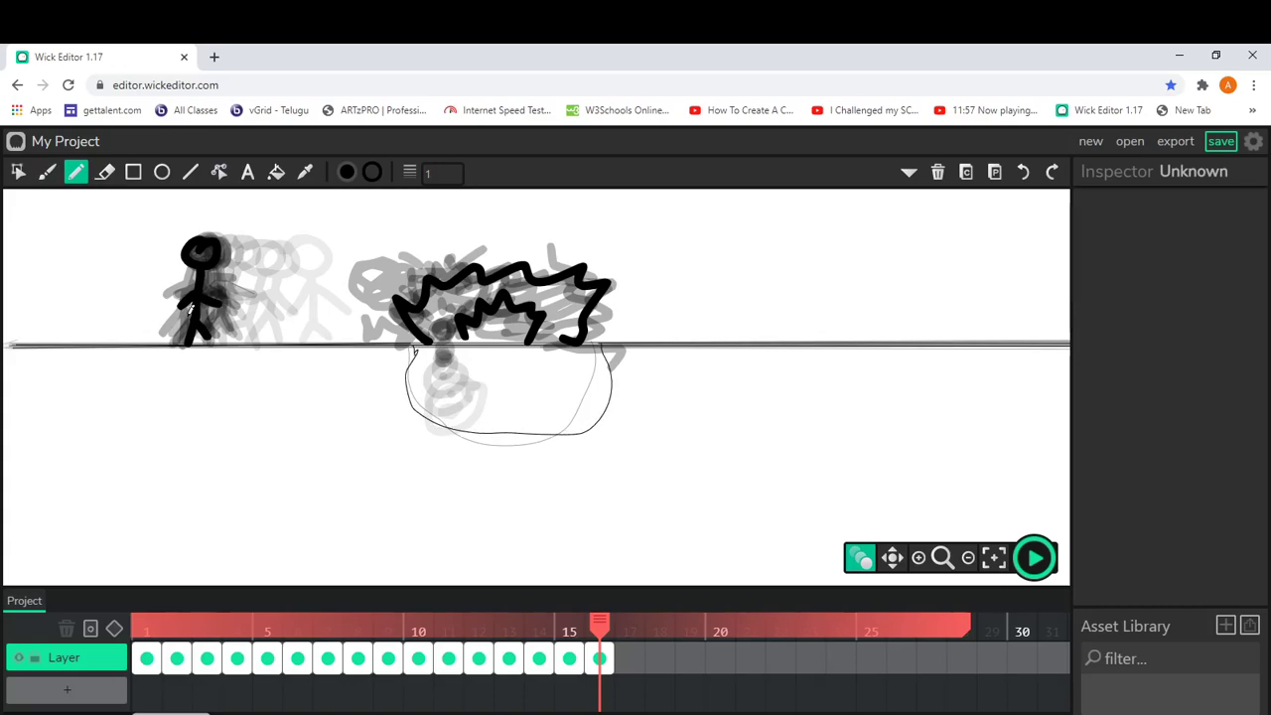
mouse_move(427, 405)
mouse_down()
mouse_move(586, 427)
mouse_move(615, 382)
mouse_move(506, 337)
mouse_move(442, 400)
mouse_move(412, 348)
mouse_up()
drag(353, 391, 443, 425)
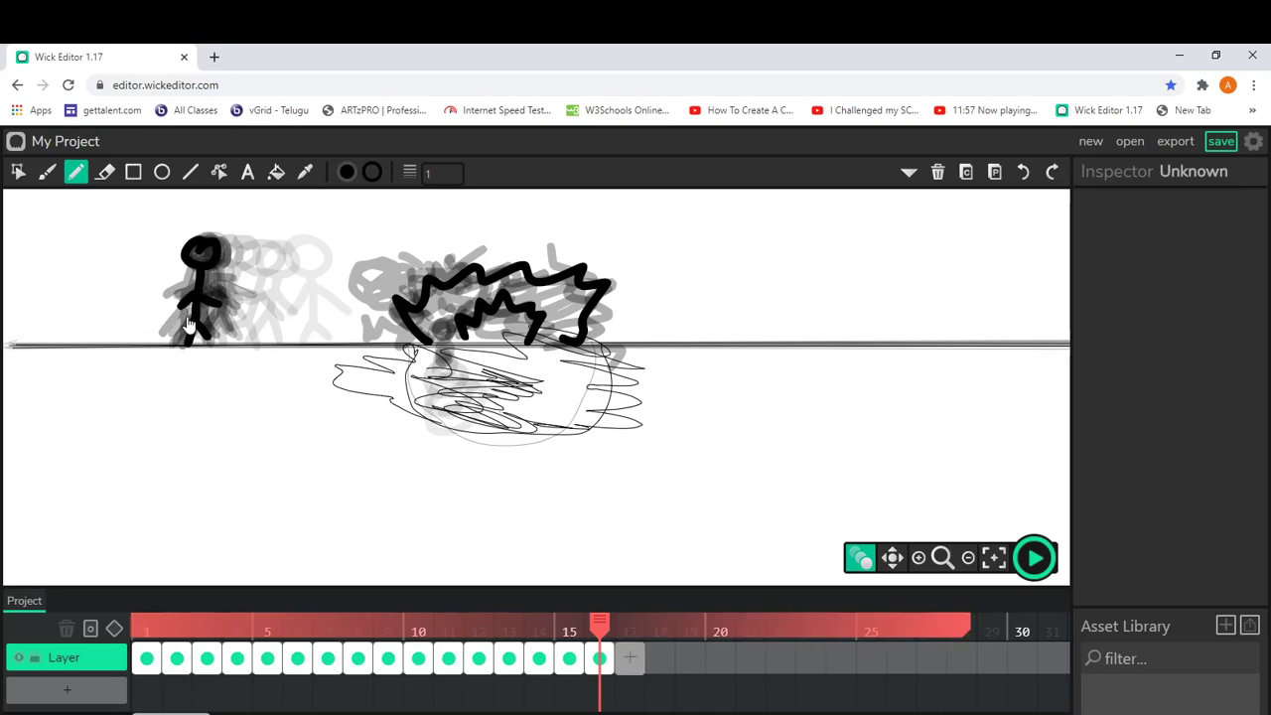
- Add a seventeenth frame and brush two nested zigzag explosion shapes over the ghosted explosion
click(630, 659)
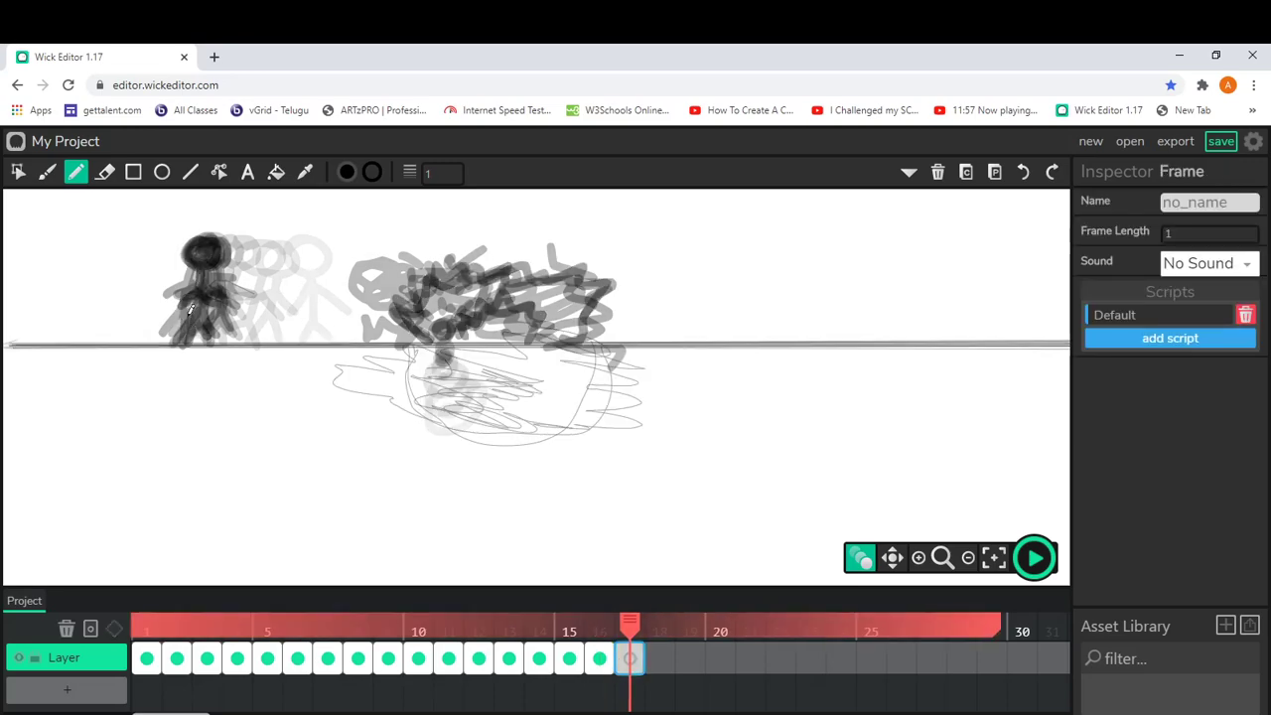
mouse_move(544, 264)
mouse_down()
mouse_move(612, 290)
mouse_move(621, 343)
mouse_up()
key(b)
mouse_move(429, 342)
mouse_down()
mouse_move(454, 285)
mouse_move(496, 278)
mouse_move(568, 281)
mouse_move(617, 331)
mouse_move(554, 346)
mouse_up()
mouse_move(486, 320)
mouse_down()
mouse_move(525, 314)
mouse_move(562, 328)
mouse_up()
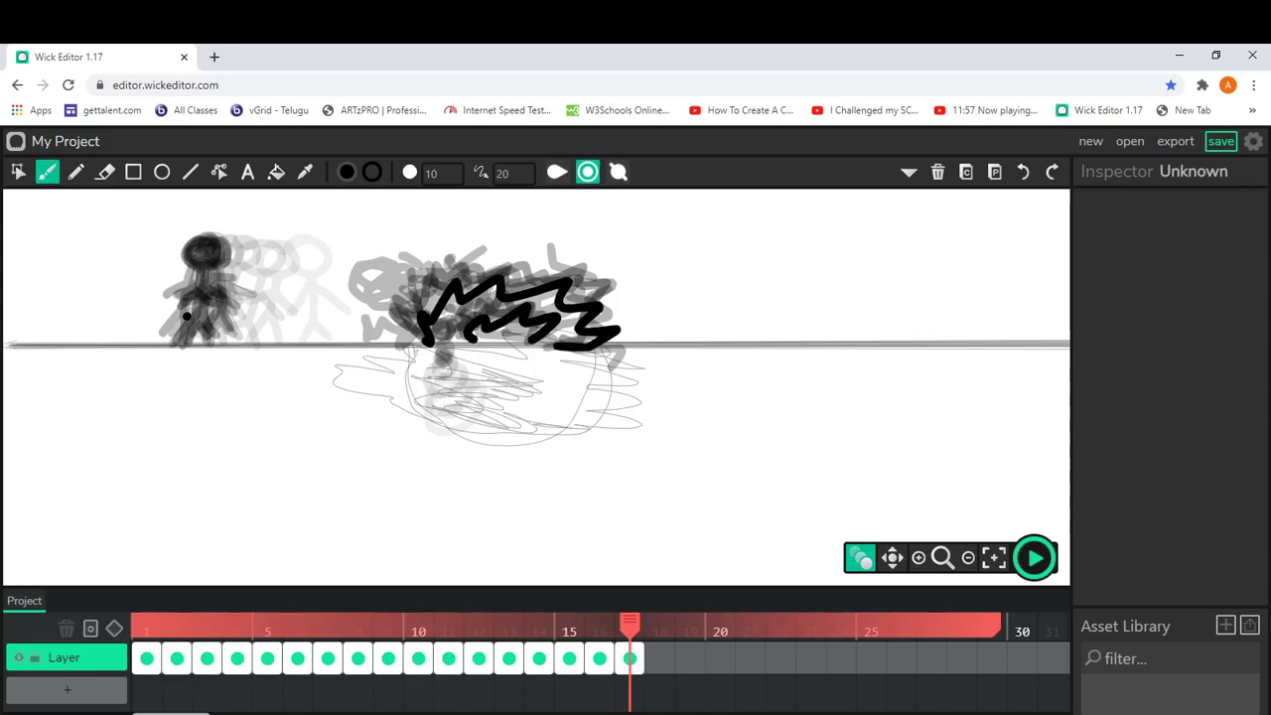
- Brush a wavy ground line, a small stick figure and a bowl-shaped crater under the explosion in frame 17
mouse_move(7, 347)
mouse_down()
mouse_move(658, 359)
mouse_move(907, 338)
mouse_move(1071, 358)
mouse_up()
mouse_move(202, 243)
mouse_down()
mouse_move(236, 251)
mouse_move(198, 248)
mouse_up()
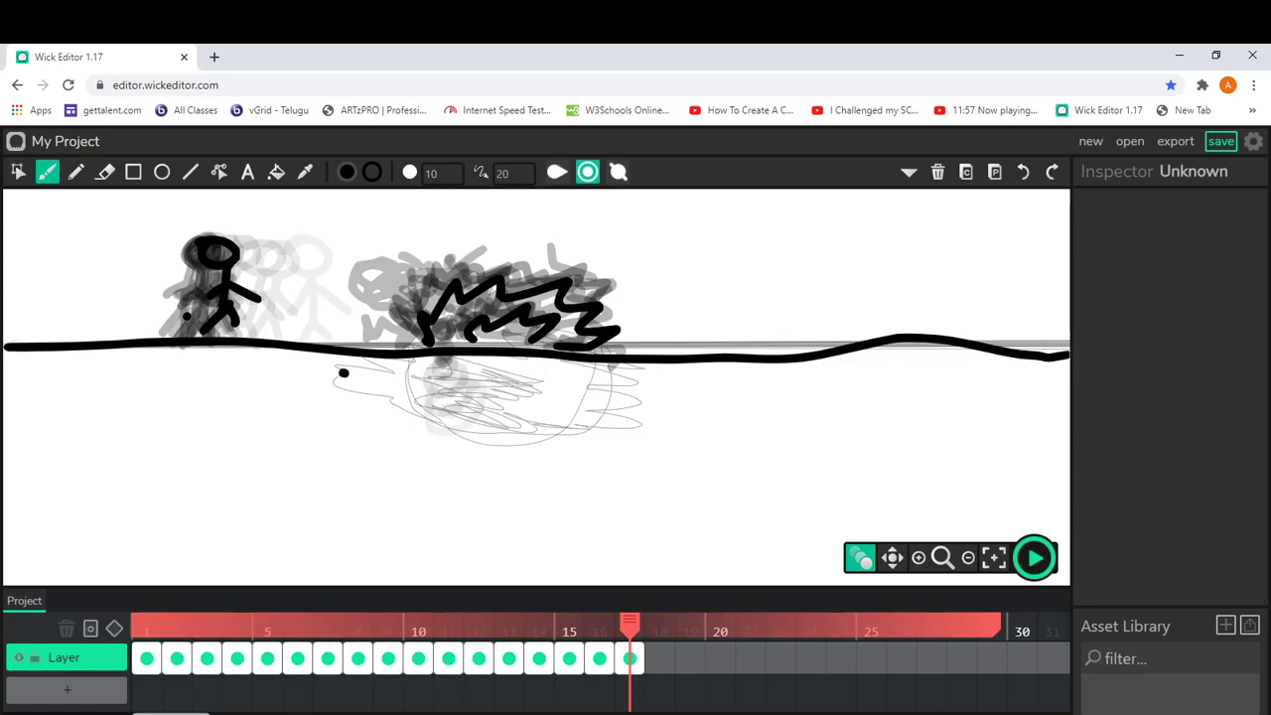
mouse_move(414, 366)
mouse_down()
mouse_move(463, 445)
mouse_move(565, 413)
mouse_move(591, 371)
mouse_up()
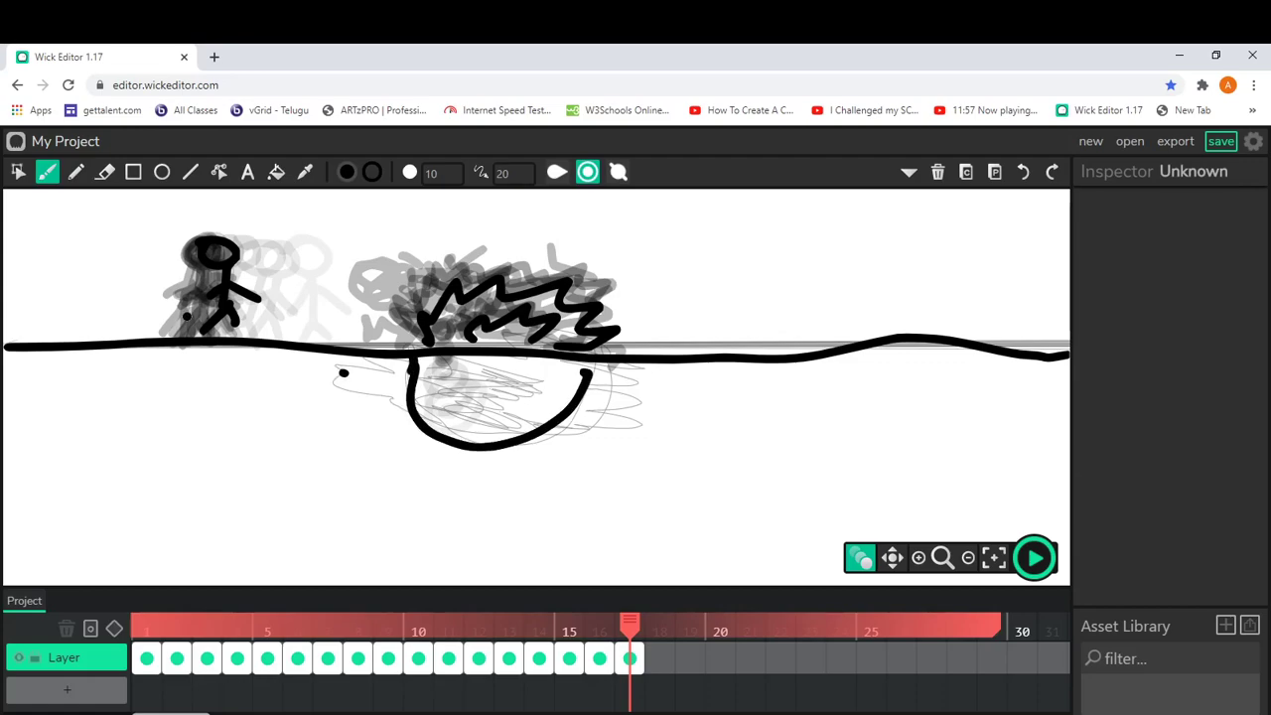
- Brush short debris marks around the crater and beside the explosion in frame 17
drag(344, 372, 368, 374)
drag(341, 383, 361, 403)
drag(405, 432, 434, 451)
drag(436, 458, 506, 460)
drag(557, 450, 605, 432)
drag(649, 402, 665, 390)
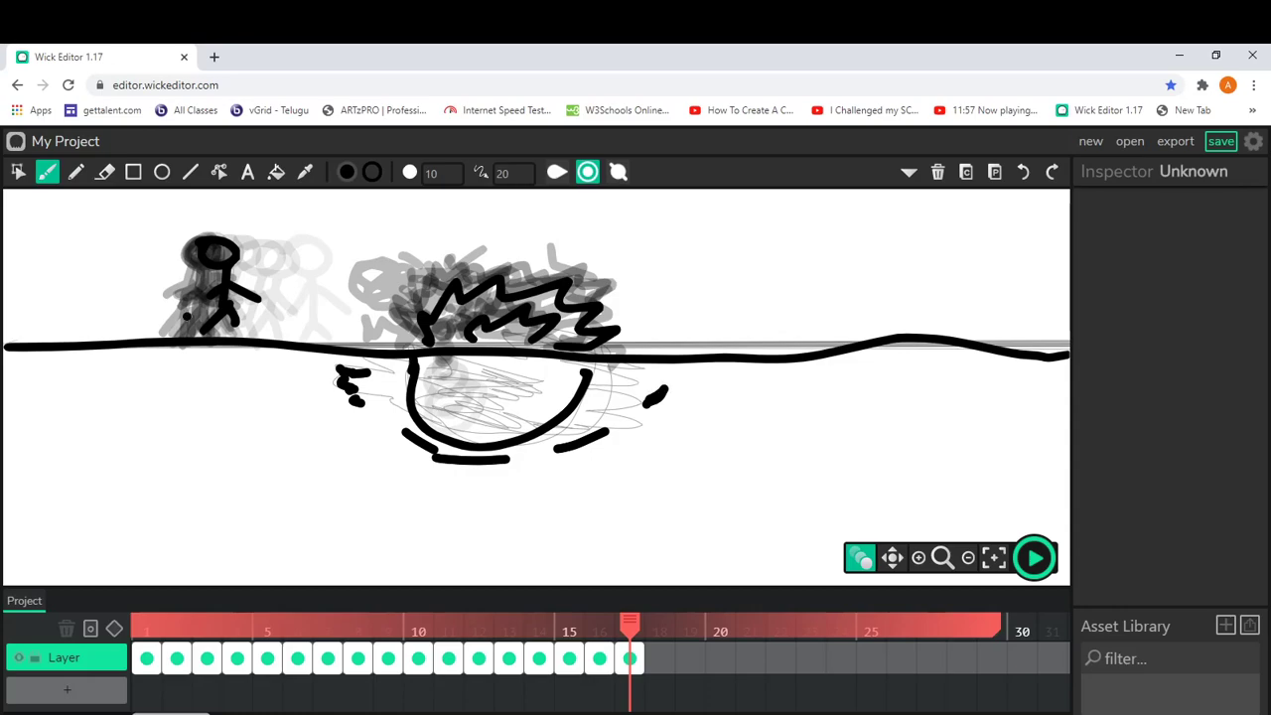
drag(603, 278, 620, 294)
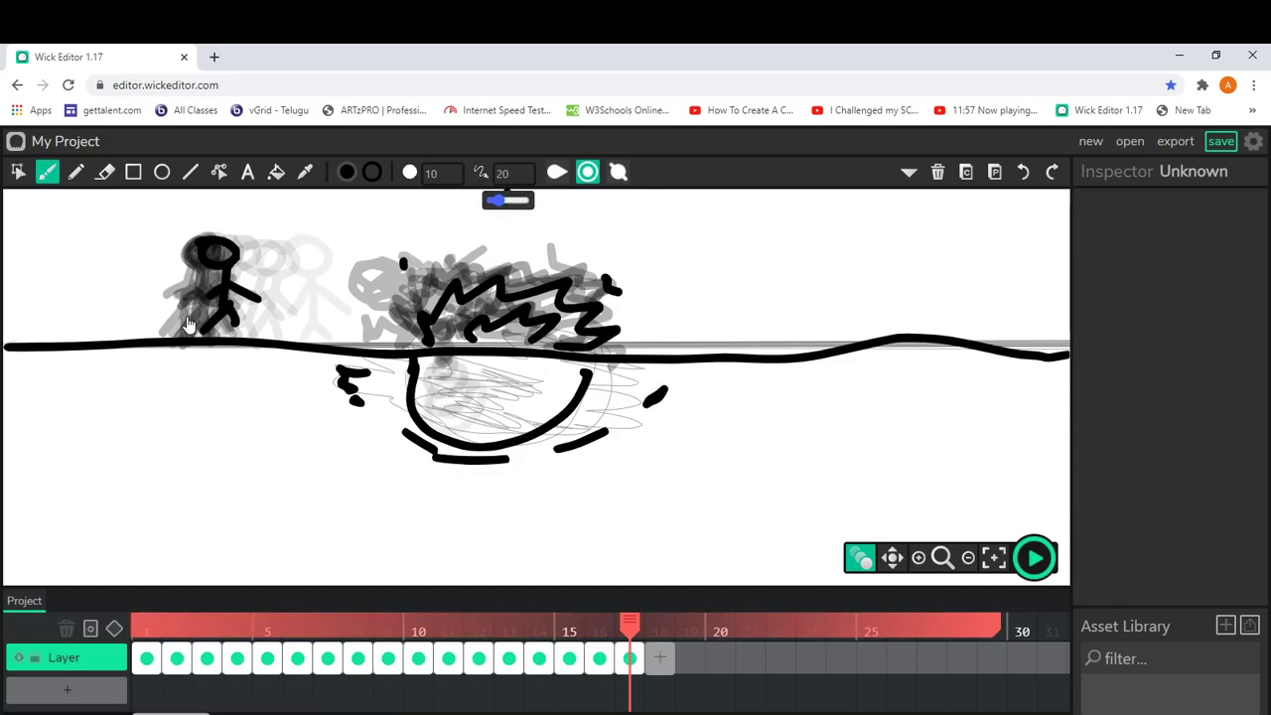
- Add an eighteenth frame and brush a jagged explosion with short spark strokes radiating around its upper edge
click(661, 658)
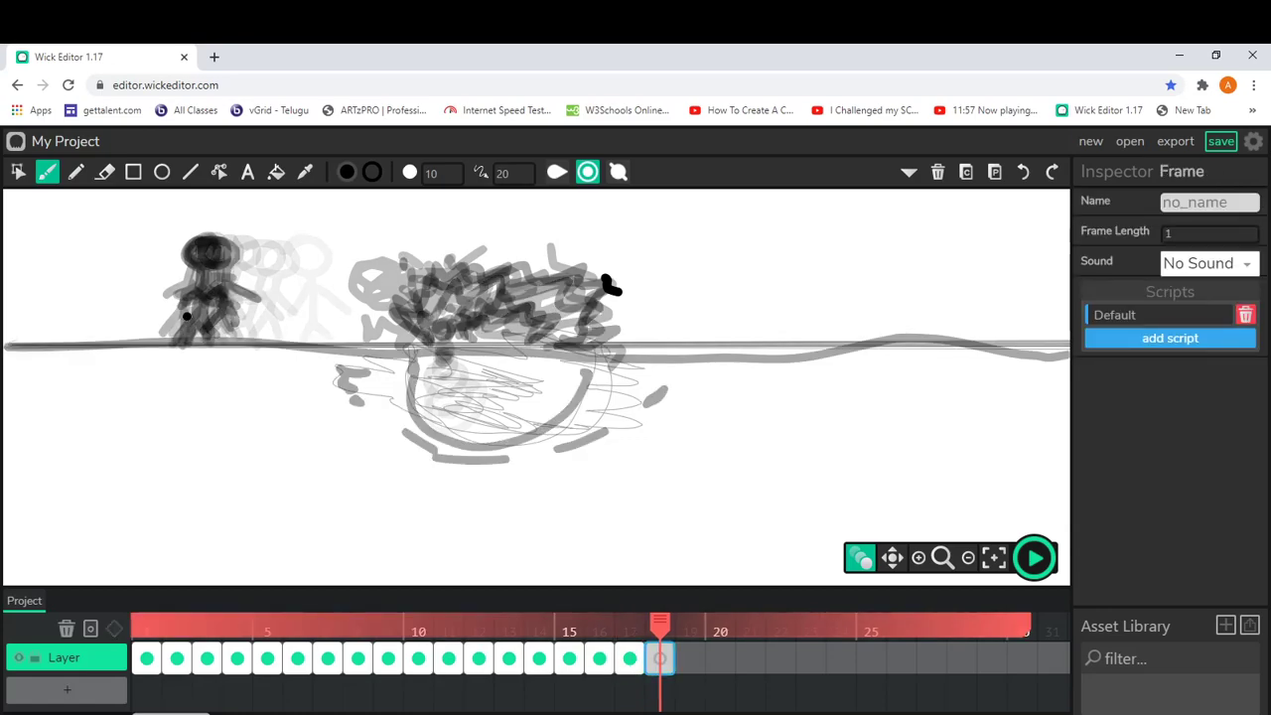
mouse_move(429, 340)
mouse_down()
mouse_move(500, 255)
mouse_move(563, 264)
mouse_move(596, 296)
mouse_move(596, 347)
mouse_move(461, 329)
mouse_move(485, 318)
mouse_move(586, 340)
mouse_up()
drag(401, 260, 419, 270)
drag(453, 236, 443, 256)
mouse_move(497, 234)
mouse_down()
mouse_move(484, 250)
mouse_move(548, 248)
mouse_up()
drag(587, 244, 574, 254)
mouse_move(622, 258)
mouse_down()
mouse_move(606, 270)
mouse_move(612, 287)
mouse_up()
drag(642, 290, 625, 302)
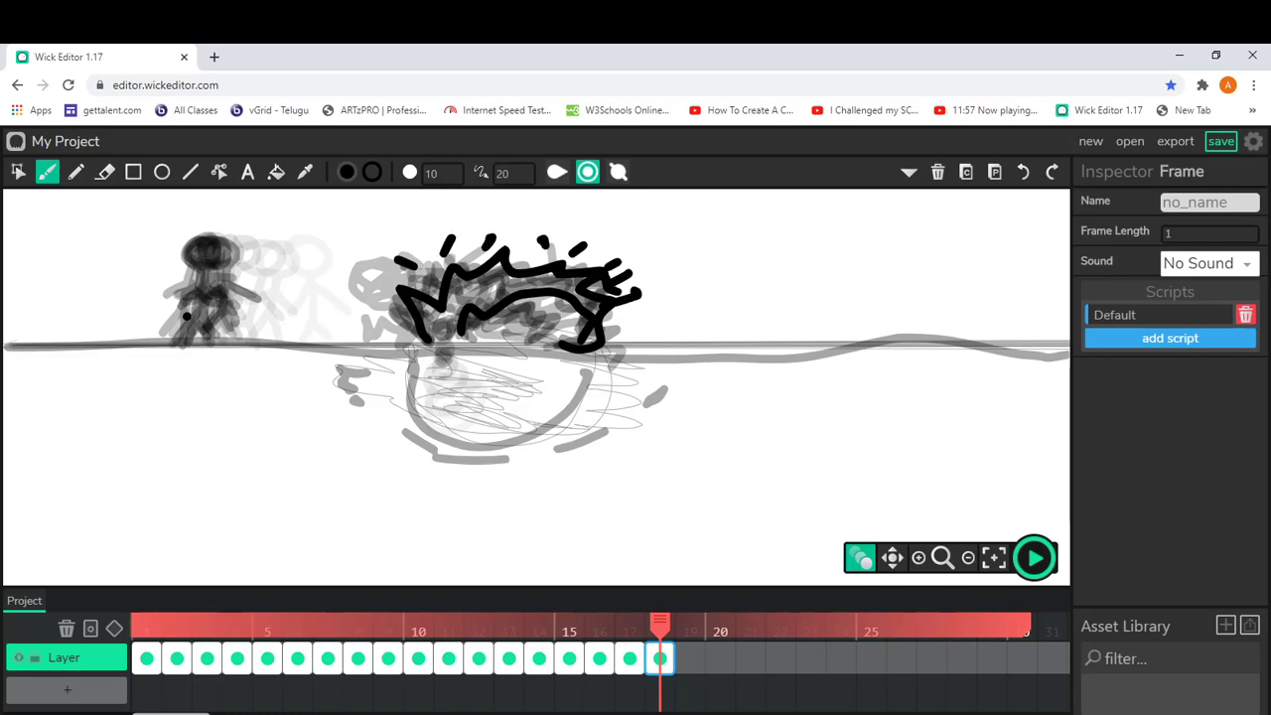
- Brush a stick figure in frame 18 and replace the freehand ground line with a straight one across the canvas
drag(195, 250, 199, 266)
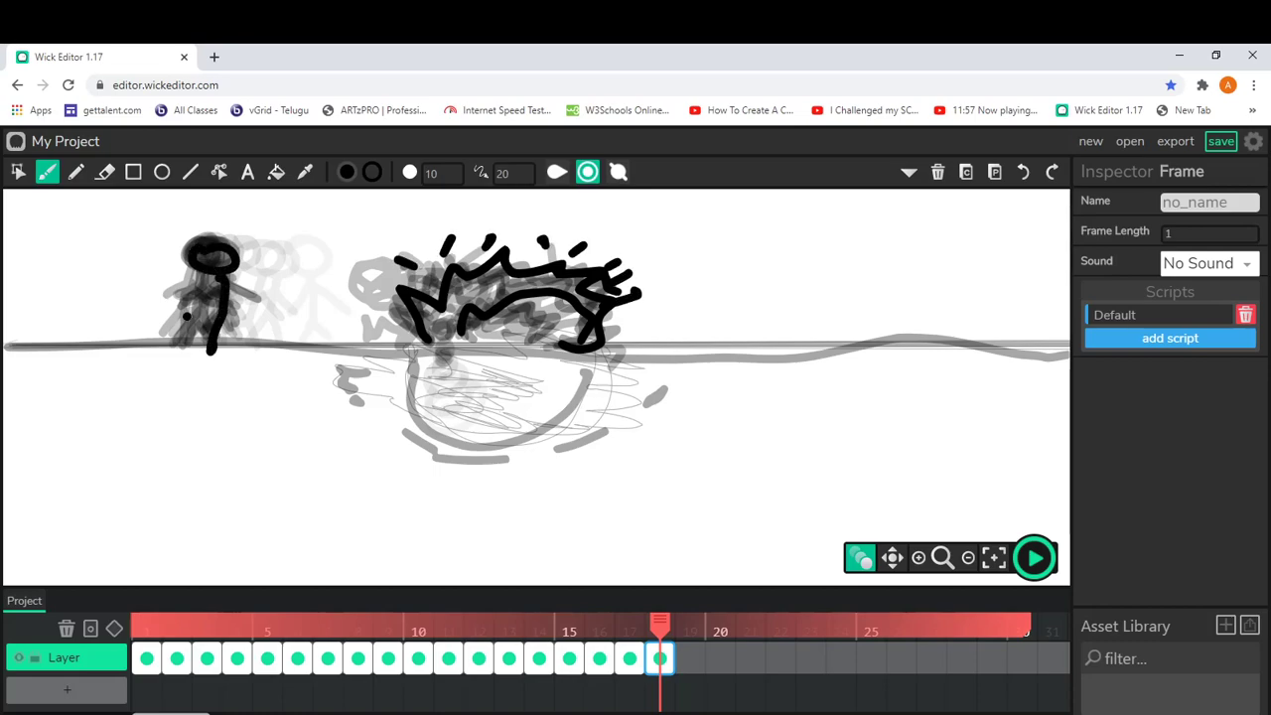
mouse_move(8, 348)
mouse_down()
mouse_move(433, 313)
mouse_move(699, 331)
mouse_move(1068, 395)
mouse_up()
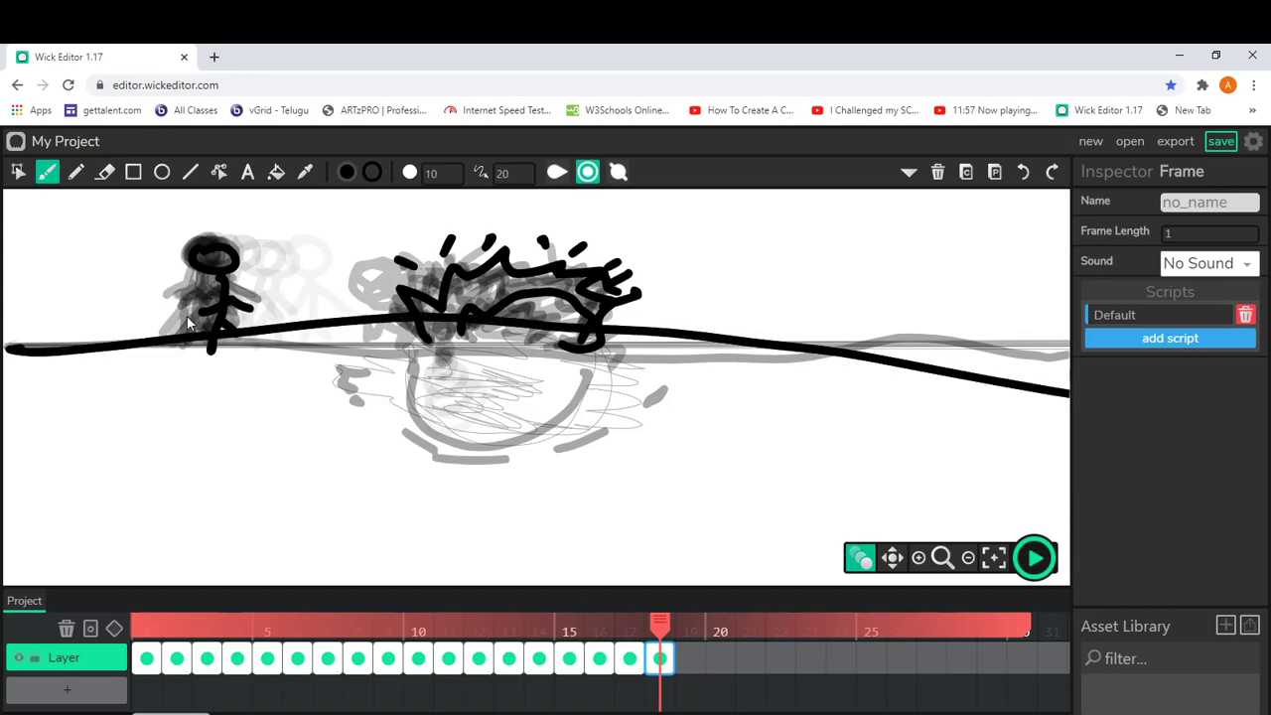
key(ctrl+z)
key(l)
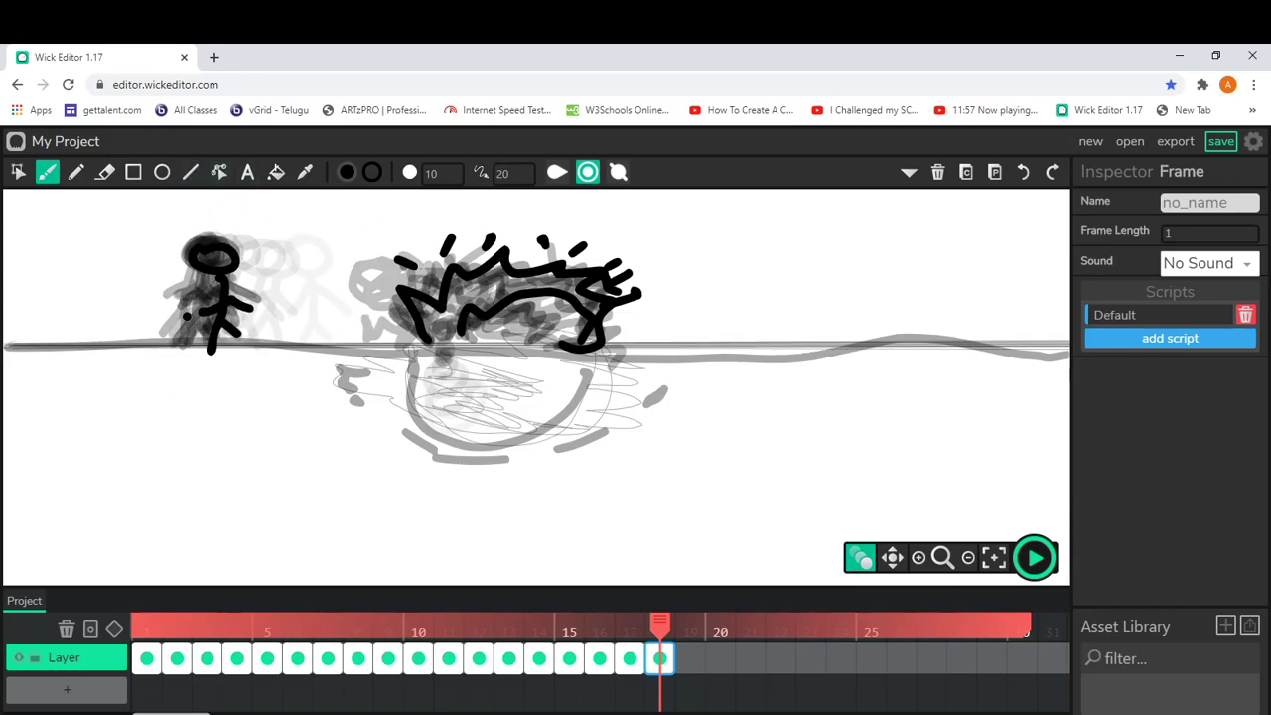
key(l)
mouse_move(7, 346)
mouse_down()
mouse_move(989, 320)
mouse_move(1069, 339)
mouse_up()
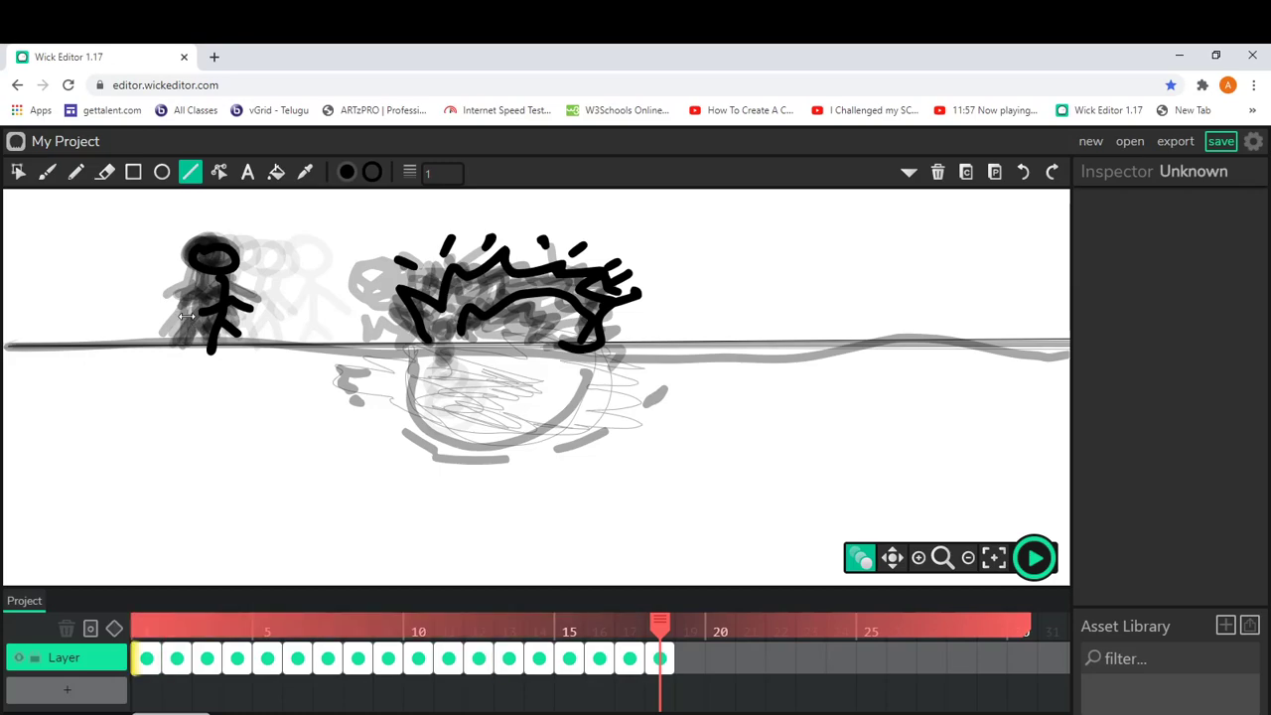
- Set the onion-skin range to reach from frame 1 through frame 18, play the animation from frame 1 and stop it
click(146, 659)
drag(513, 626, 667, 625)
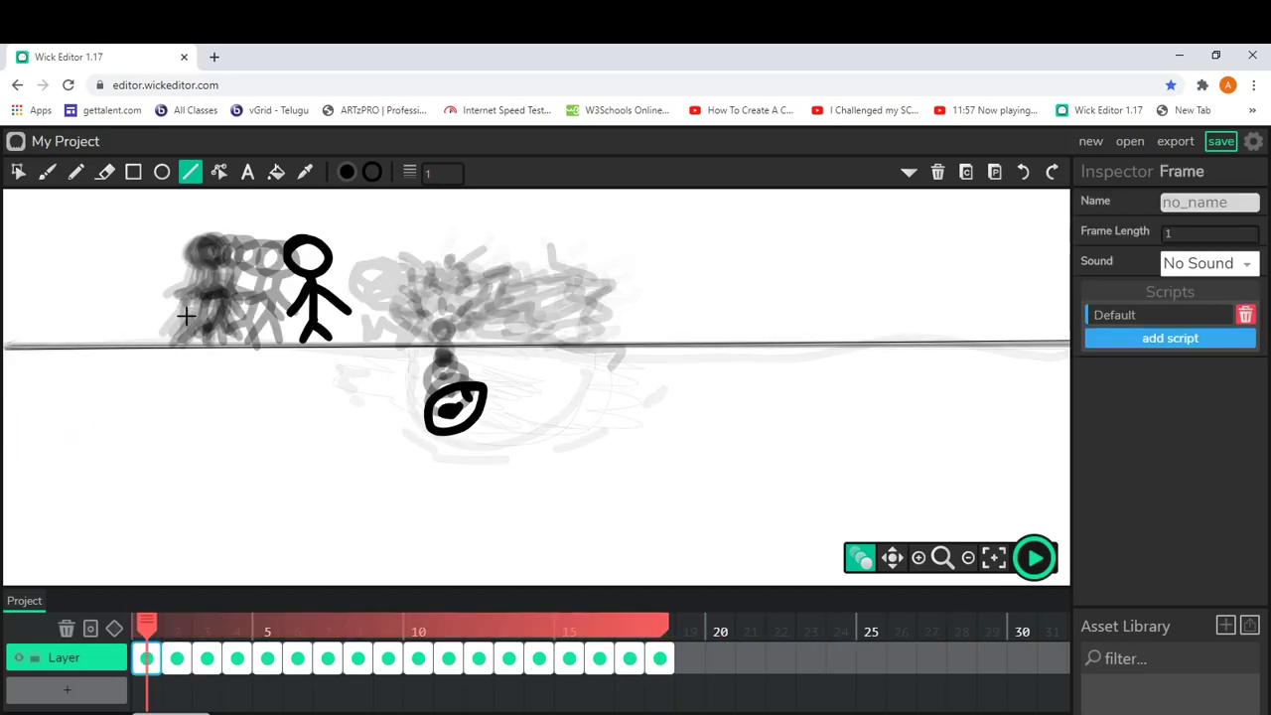
key(Return)
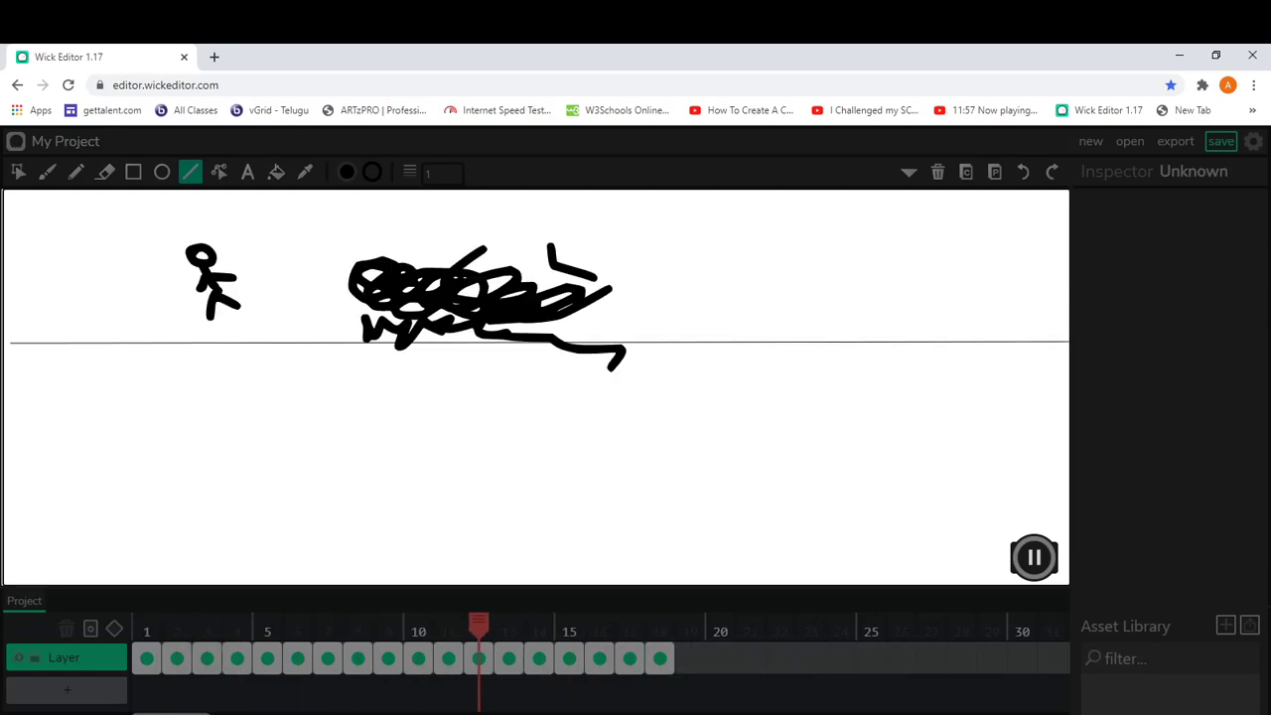
key(Return)
- Set the project's framerate to 10 FPS, then play the animation and stop it
click(1254, 141)
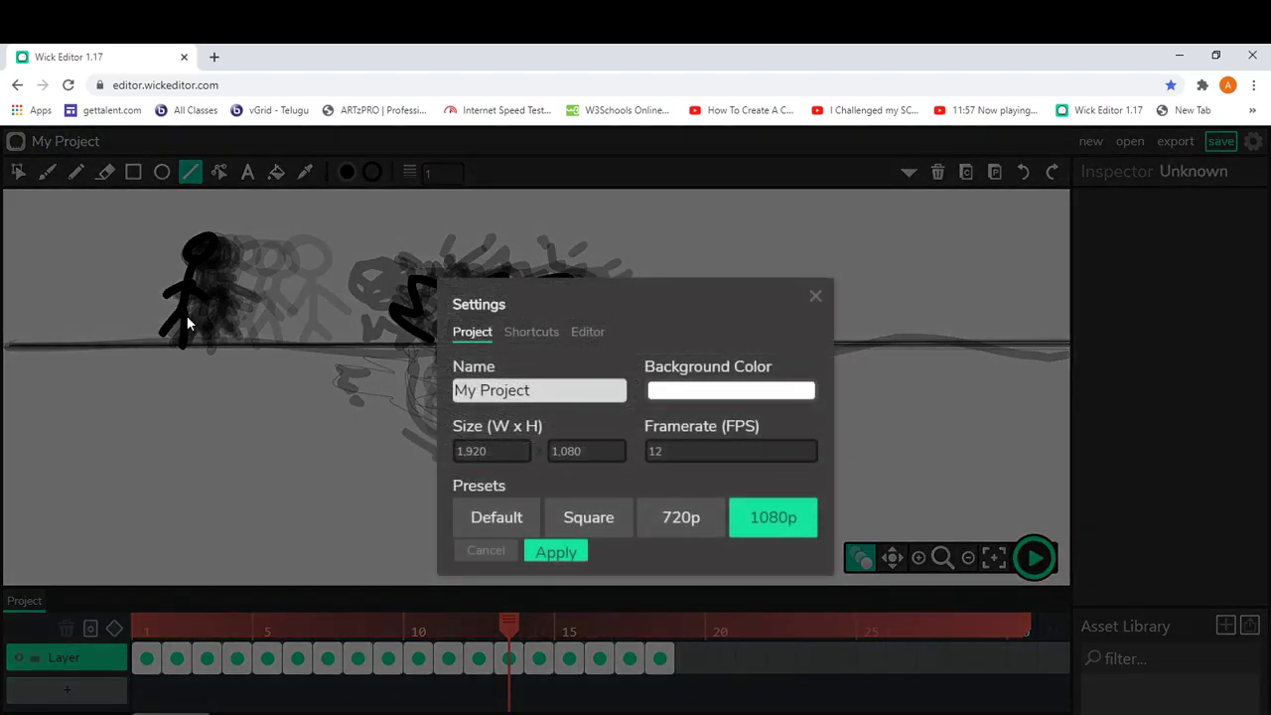
click(660, 461)
key(Escape)
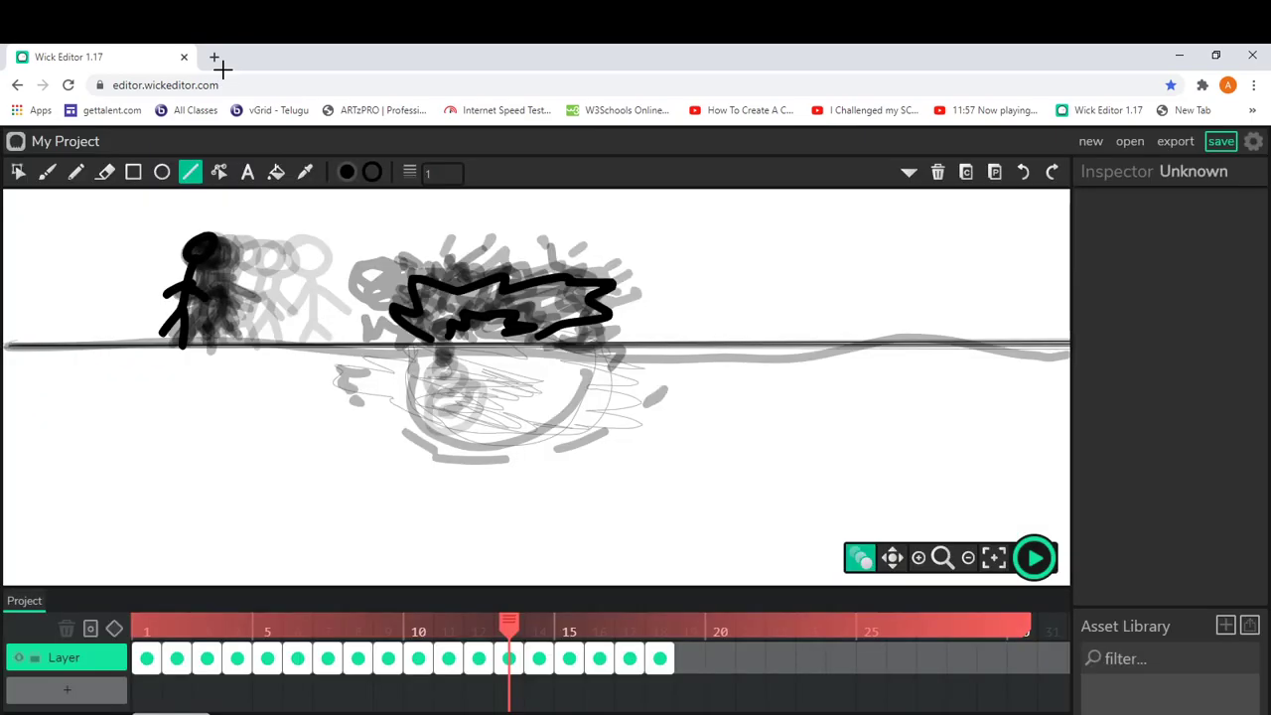
click(1254, 141)
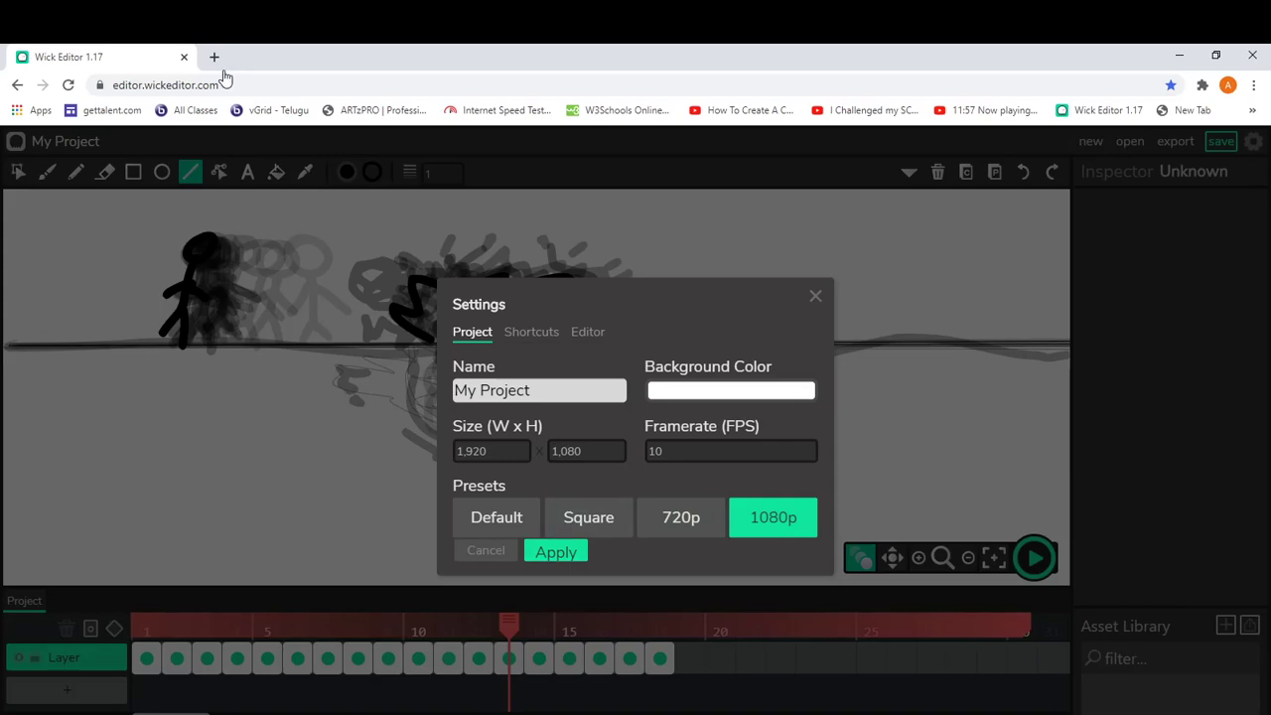
click(556, 552)
click(1035, 558)
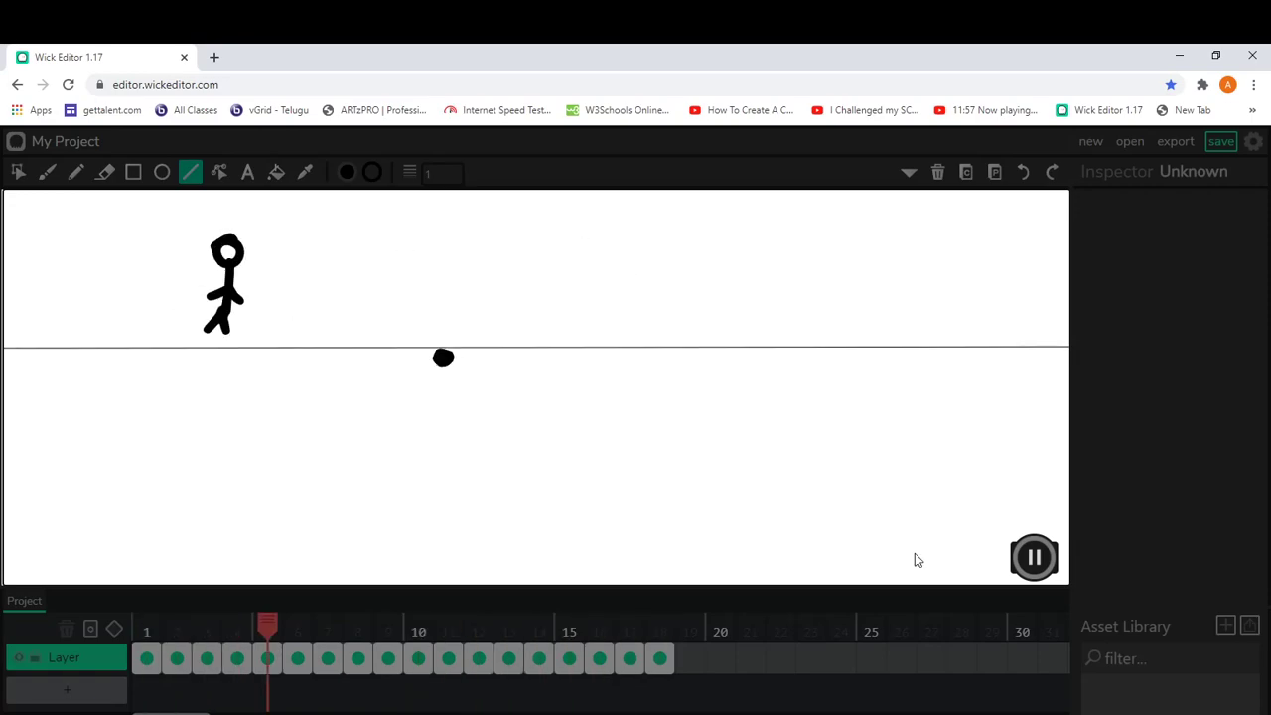
key(Return)
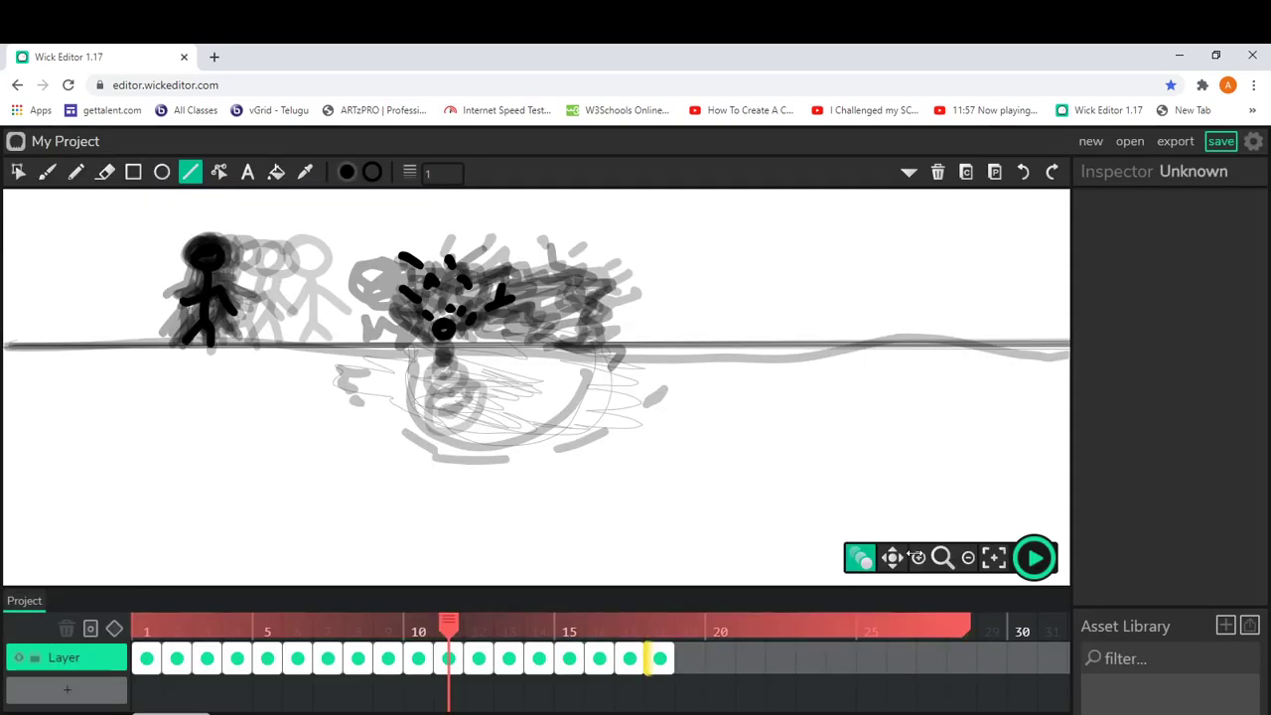
- Add a nineteenth frame and place a text object reading "The End" above the ghosted stick figure
click(659, 658)
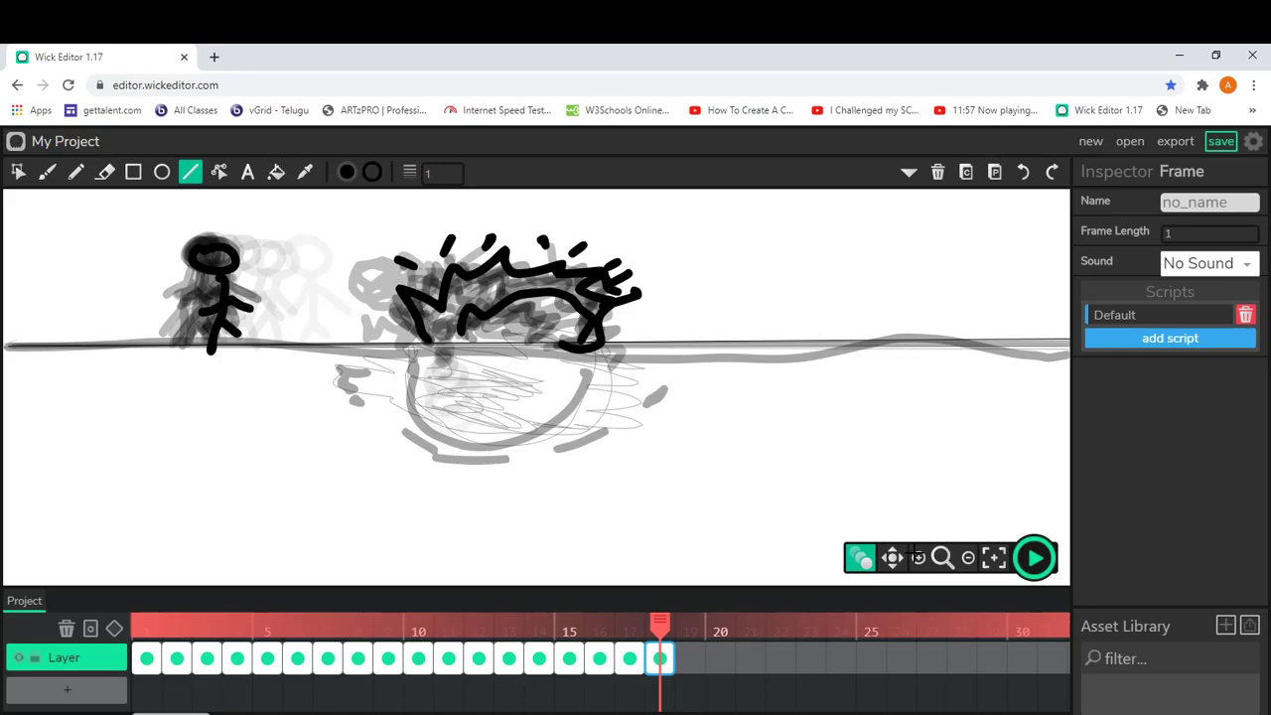
click(691, 658)
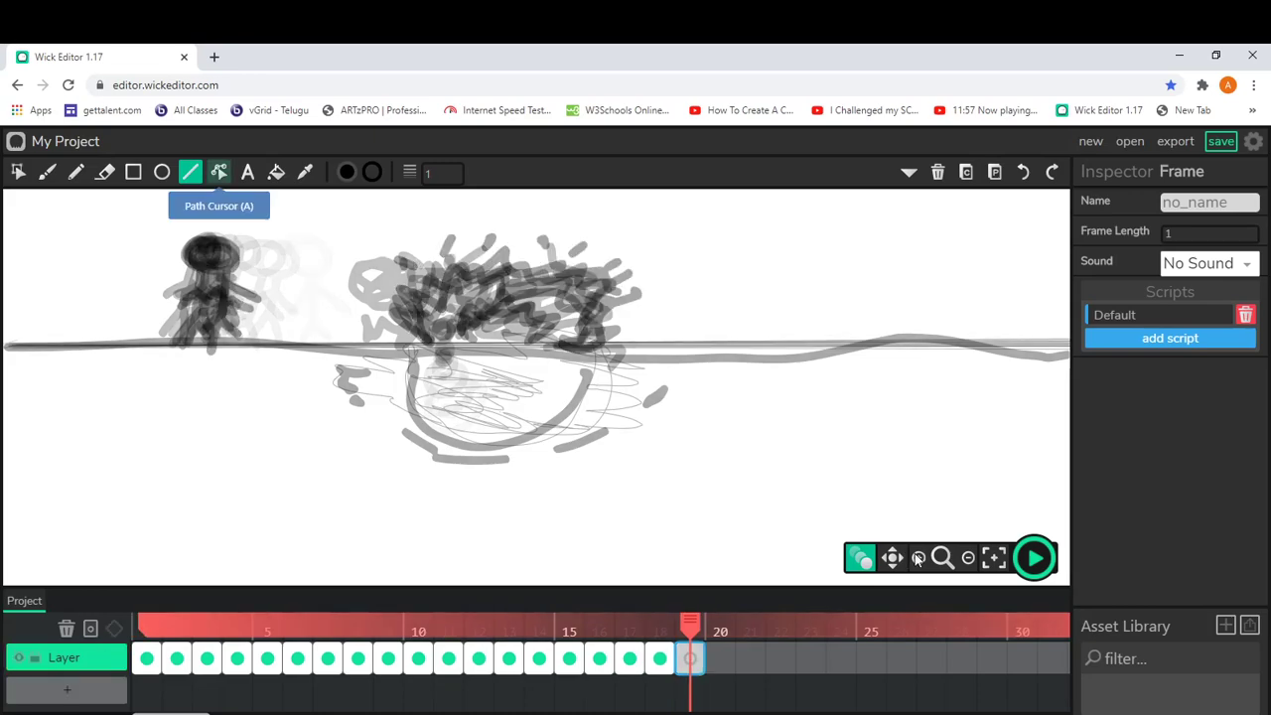
click(247, 172)
click(150, 228)
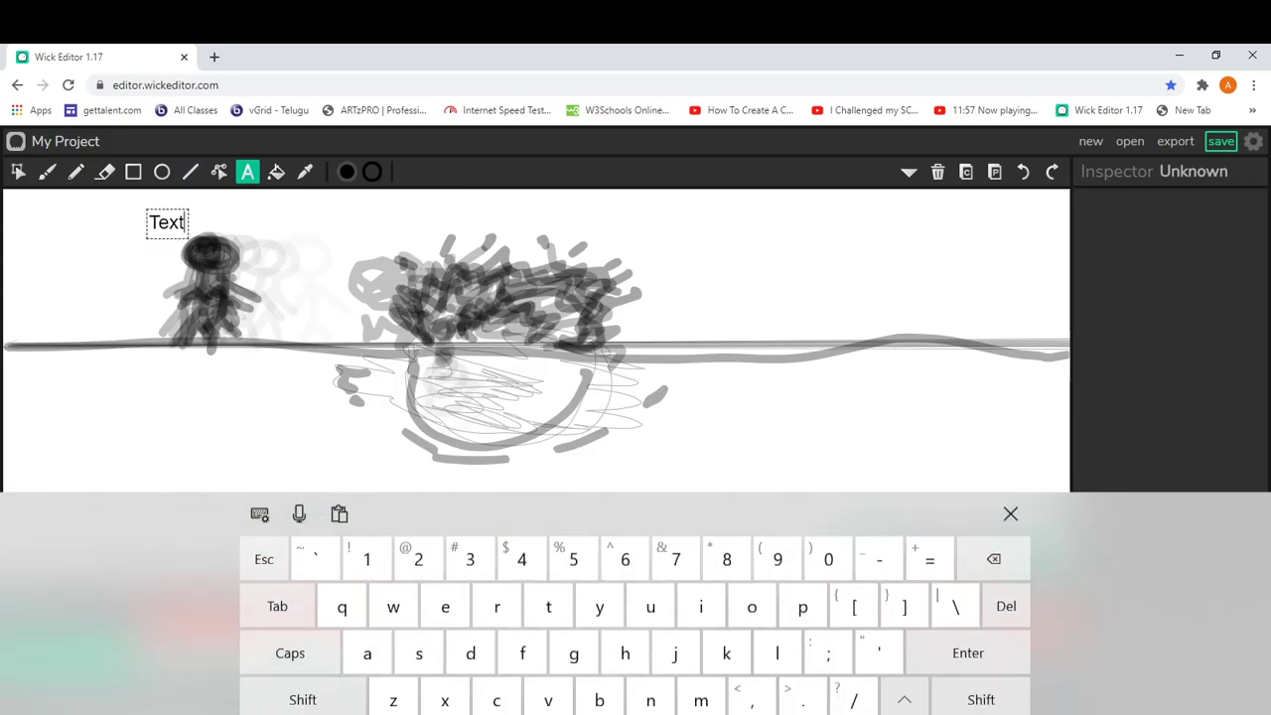
key(BackSpace)
key(BackSpace)
key(BackSpace)
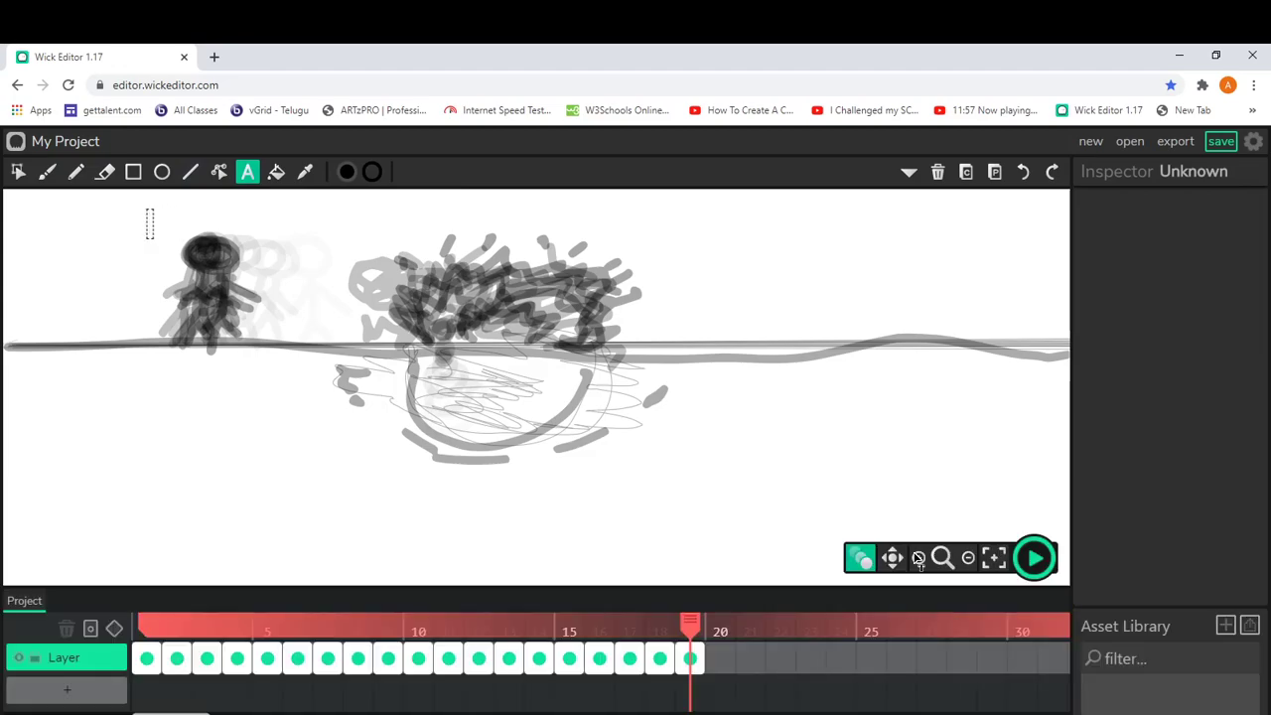
text(The)
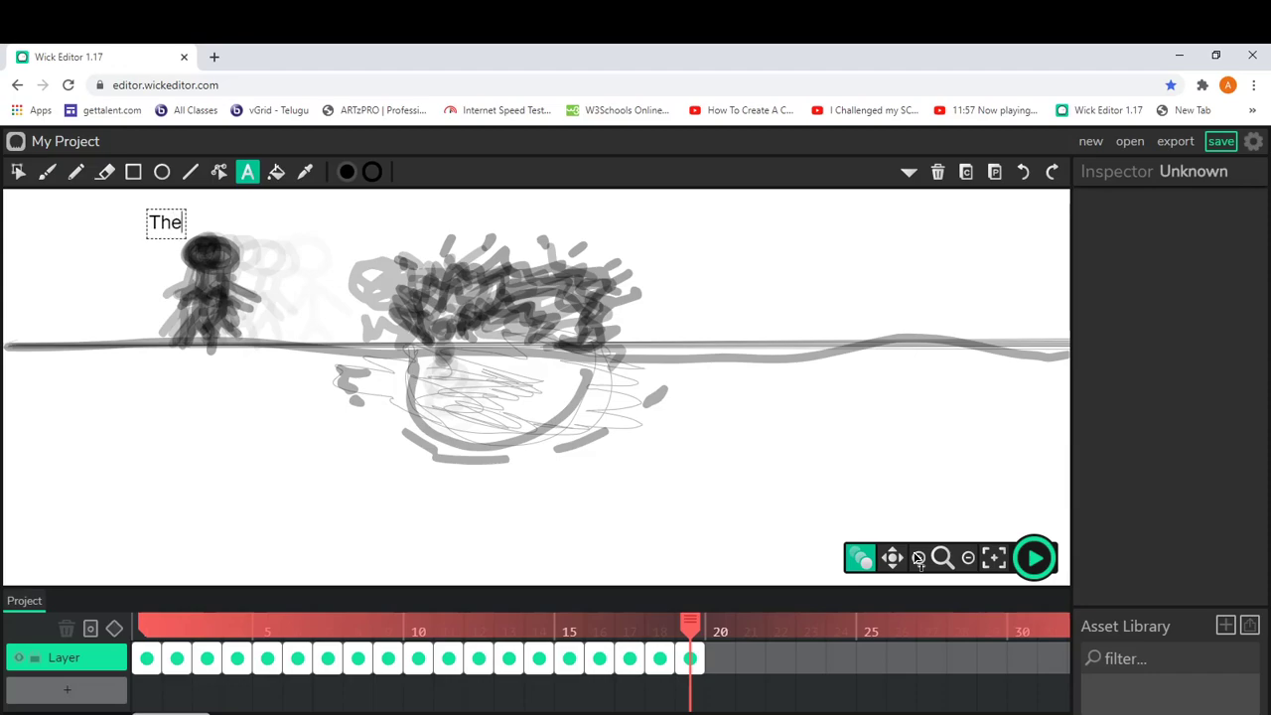
text( End)
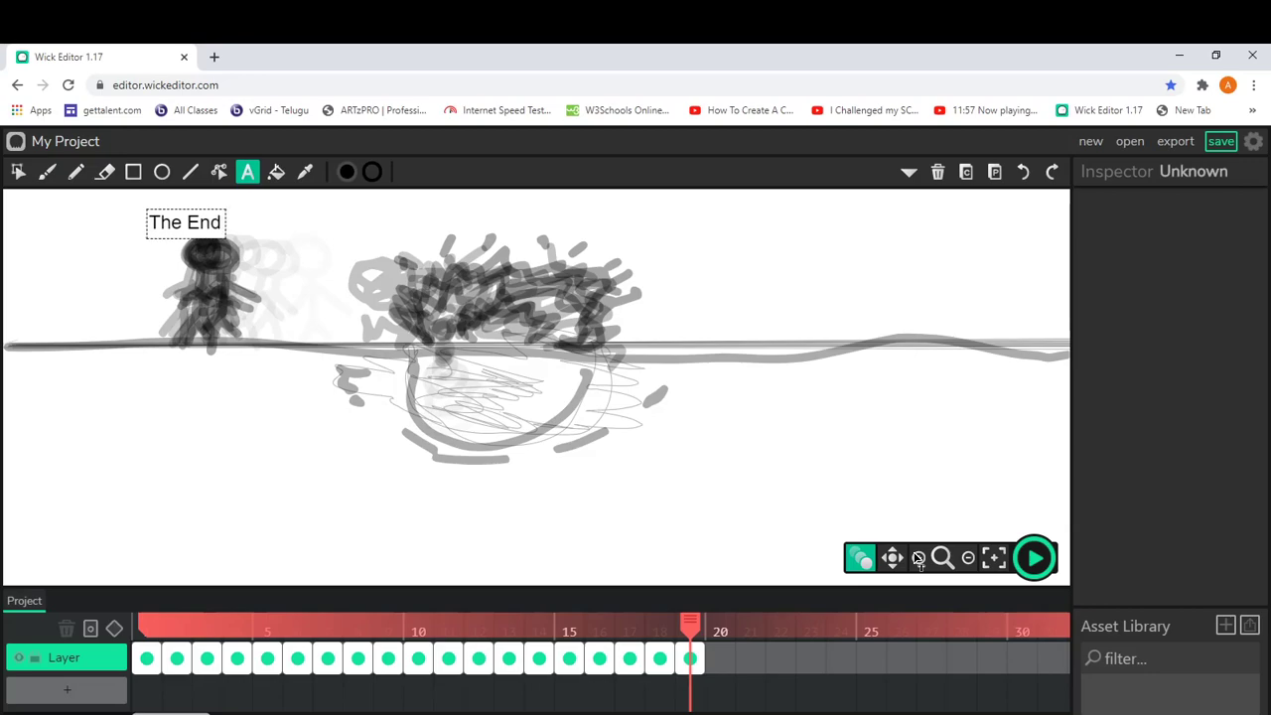
key(Escape)
- Enlarge the "The End" text to about 540 by 165 and position it over the ghosted explosion
key(c)
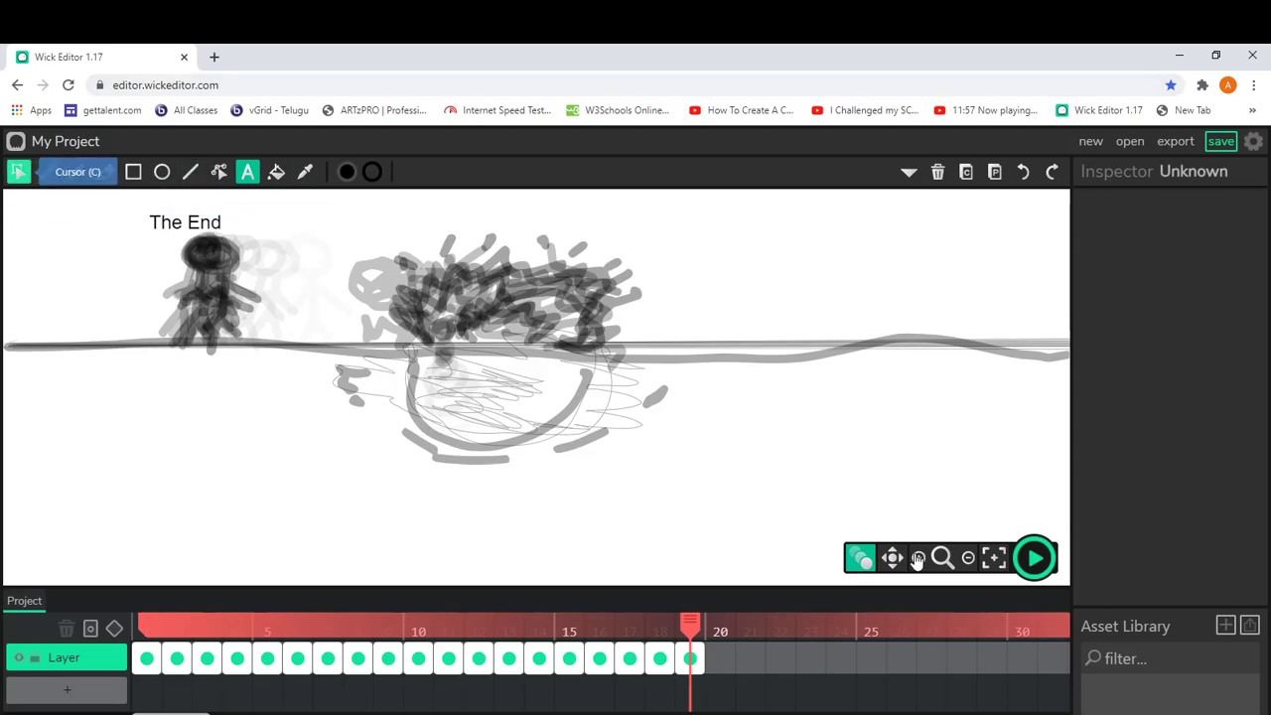
key(ctrl+a)
mouse_move(190, 223)
mouse_down()
mouse_move(257, 229)
mouse_move(389, 277)
mouse_move(493, 286)
mouse_move(665, 380)
mouse_move(706, 353)
mouse_up()
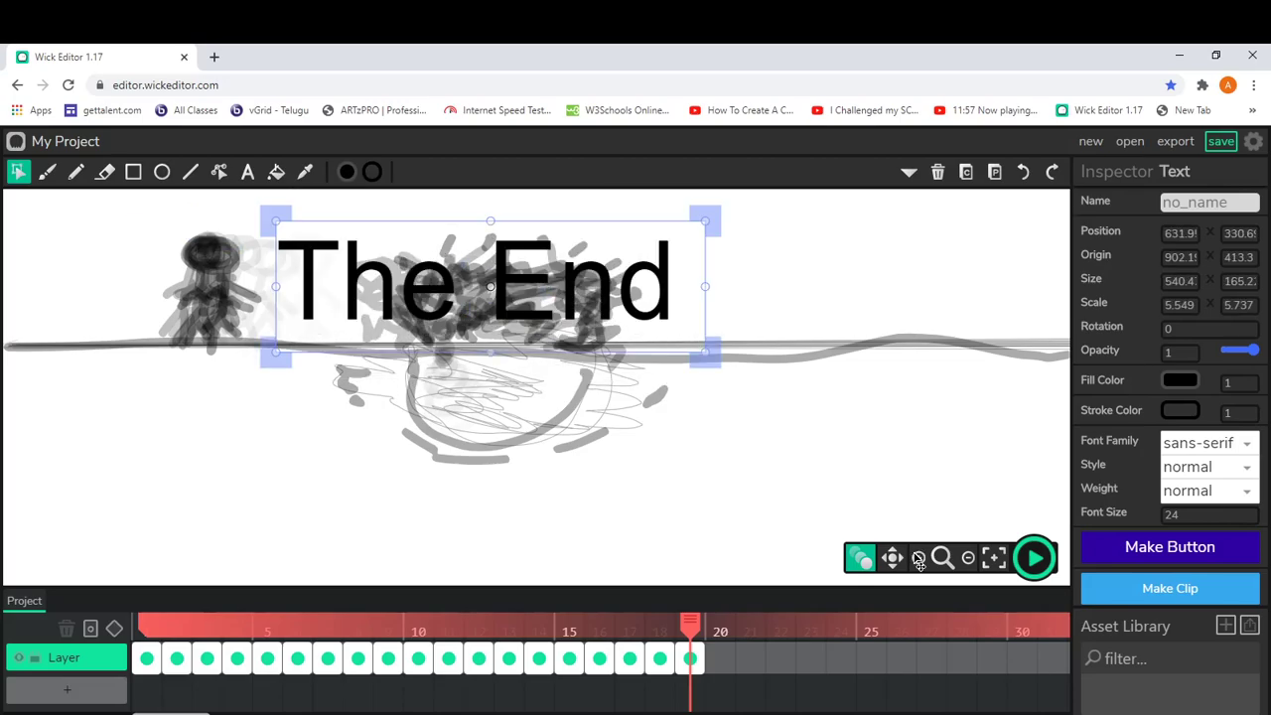
mouse_move(491, 287)
mouse_down()
mouse_move(427, 299)
mouse_move(491, 289)
mouse_up()
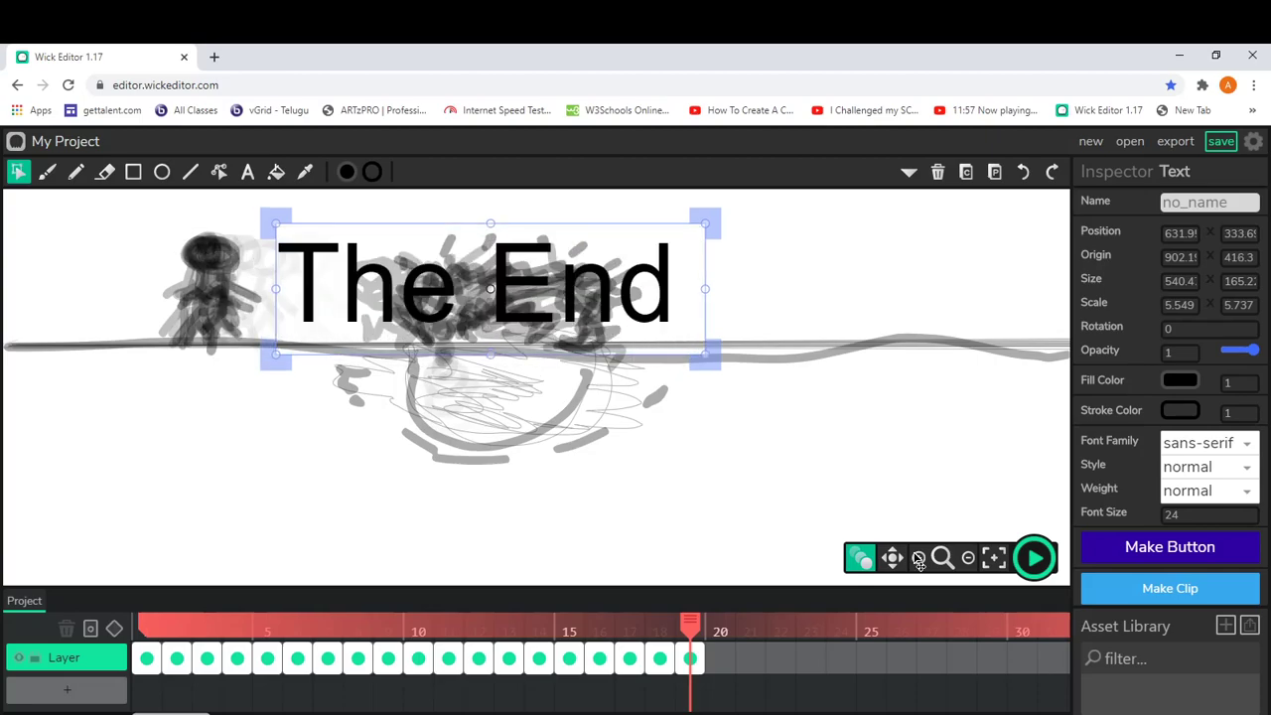
- Move the "The End" text to about X 673, Y 344 over the ghosted explosion and deselect it
drag(379, 340, 410, 352)
key(Up)
key(Up)
key(Up)
key(Up)
key(Up)
key(Up)
key(Up)
key(Right)
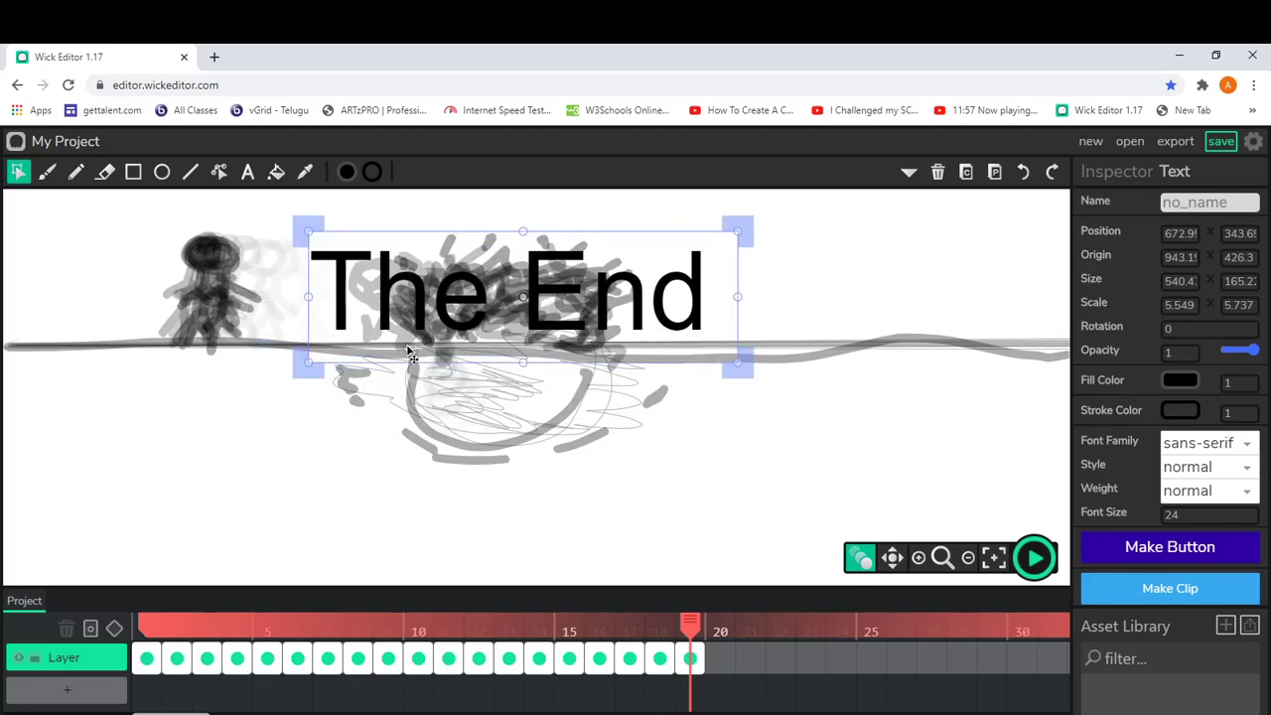
key(Escape)
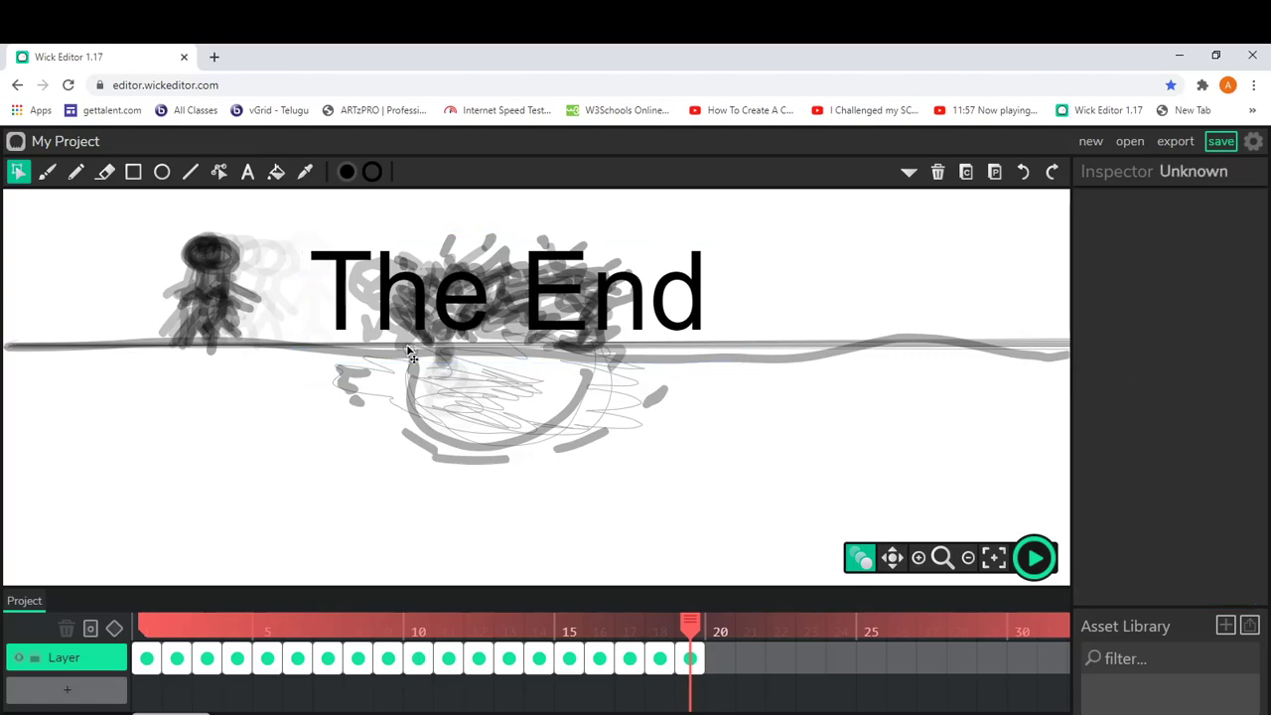
drag(298, 358, 793, 477)
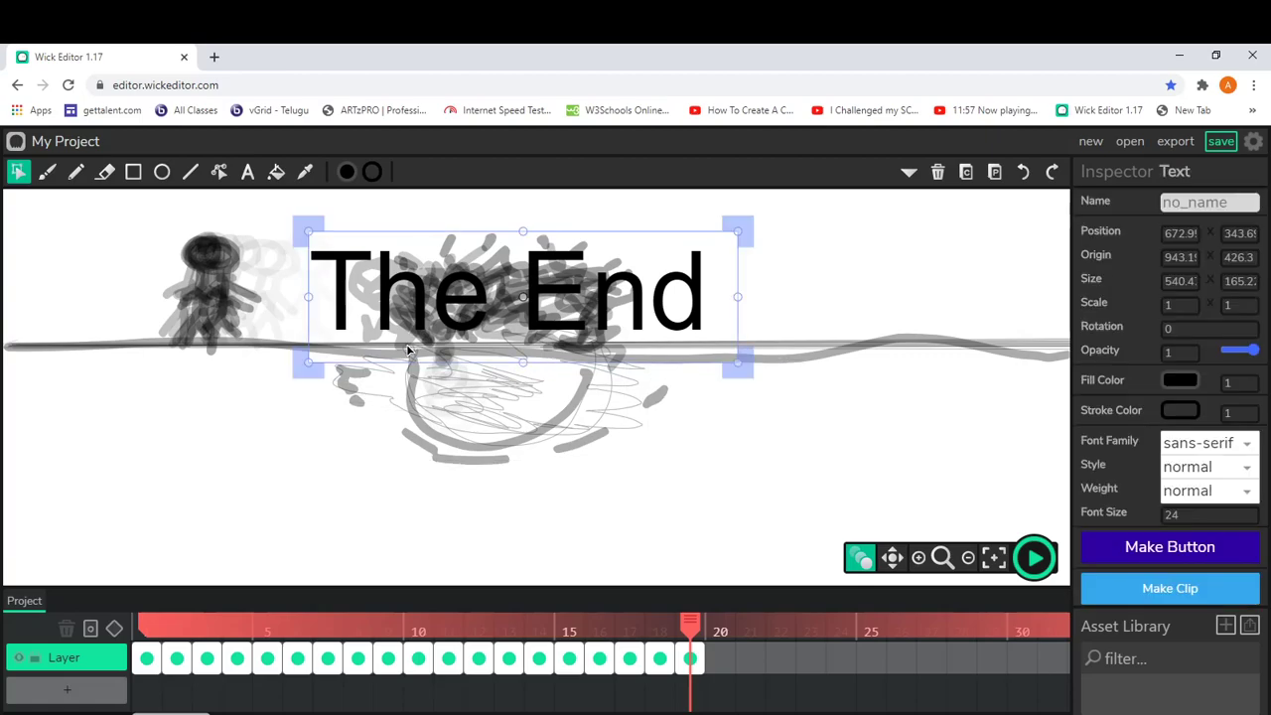
key(Escape)
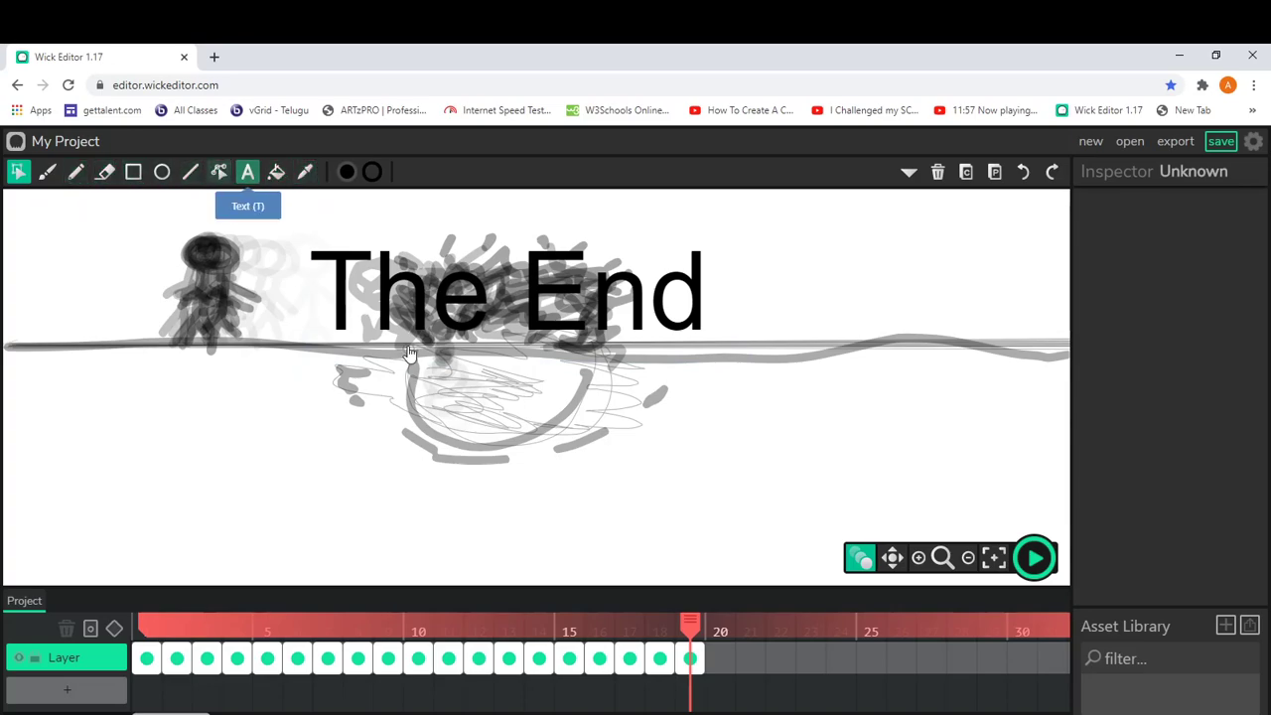
- Add a text object just below "The End" reading "Done by" followed by the author's first name
click(248, 172)
click(289, 348)
key(BackSpace)
key(BackSpace)
key(BackSpace)
key(BackSpace)
text(Made)
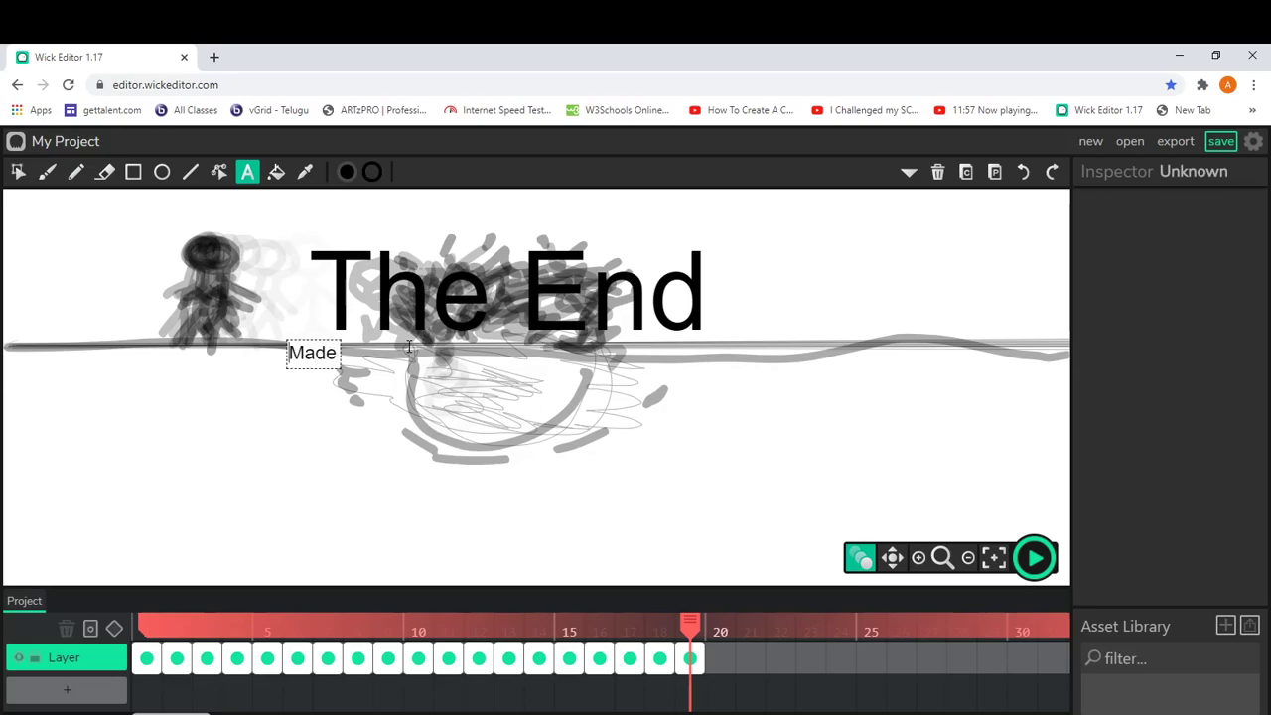
key(ctrl+a)
key(BackSpace)
text(Done by A)
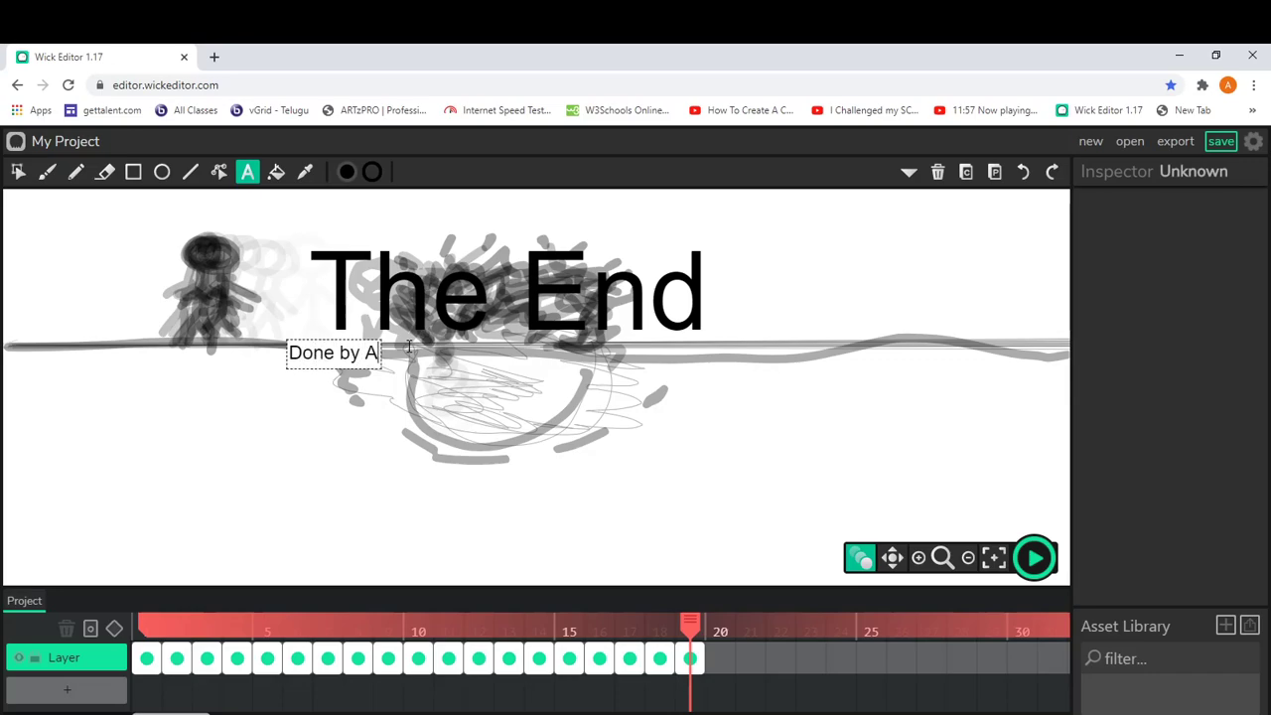
text(kshit)
key(BackSpace)
key(BackSpace)
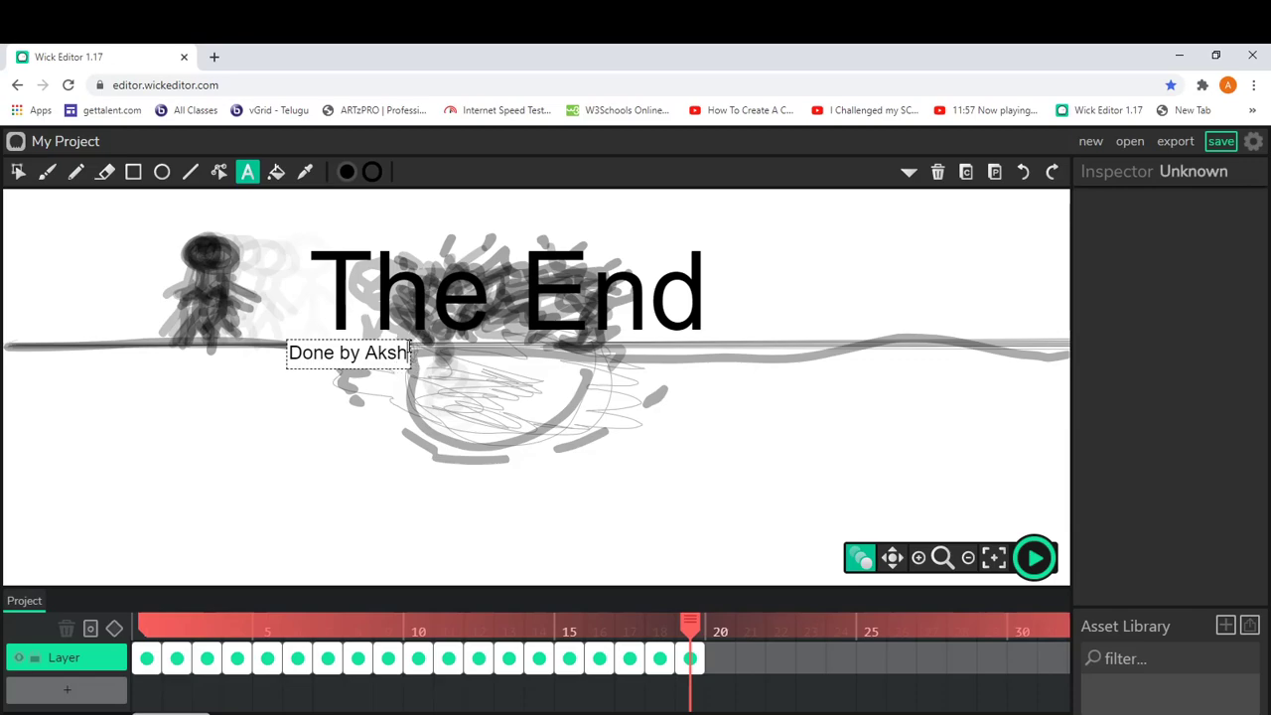
text(ioth)
key(BackSpace)
key(BackSpace)
text(ith)
click(409, 349)
- Select the "Done by" credit text and move it beneath the middle of "The End"
key(c)
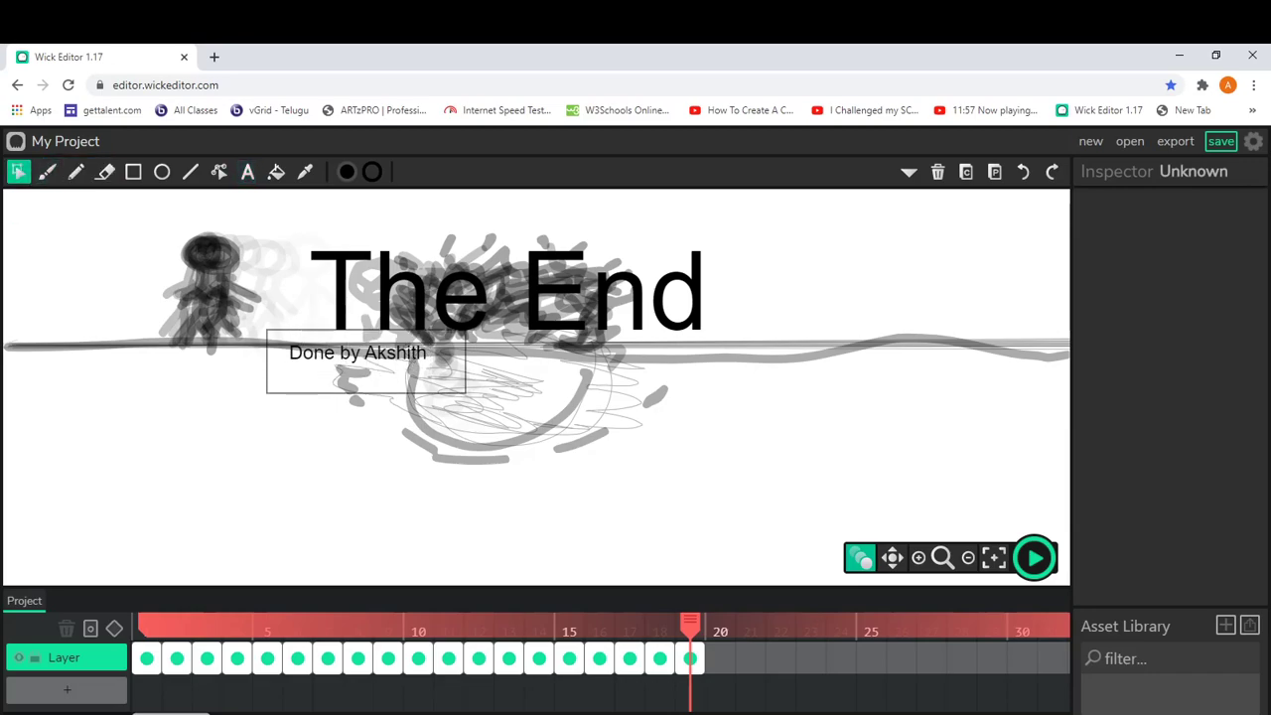
click(411, 353)
click(412, 354)
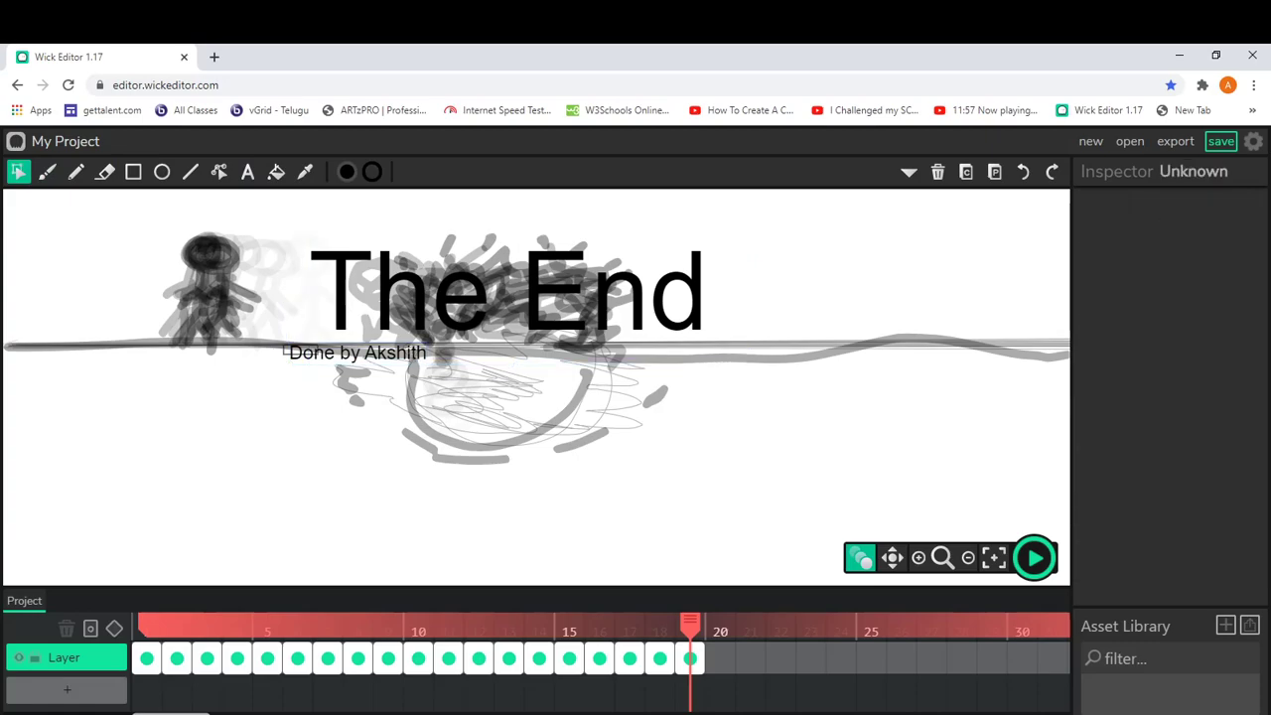
click(411, 353)
click(412, 353)
click(411, 352)
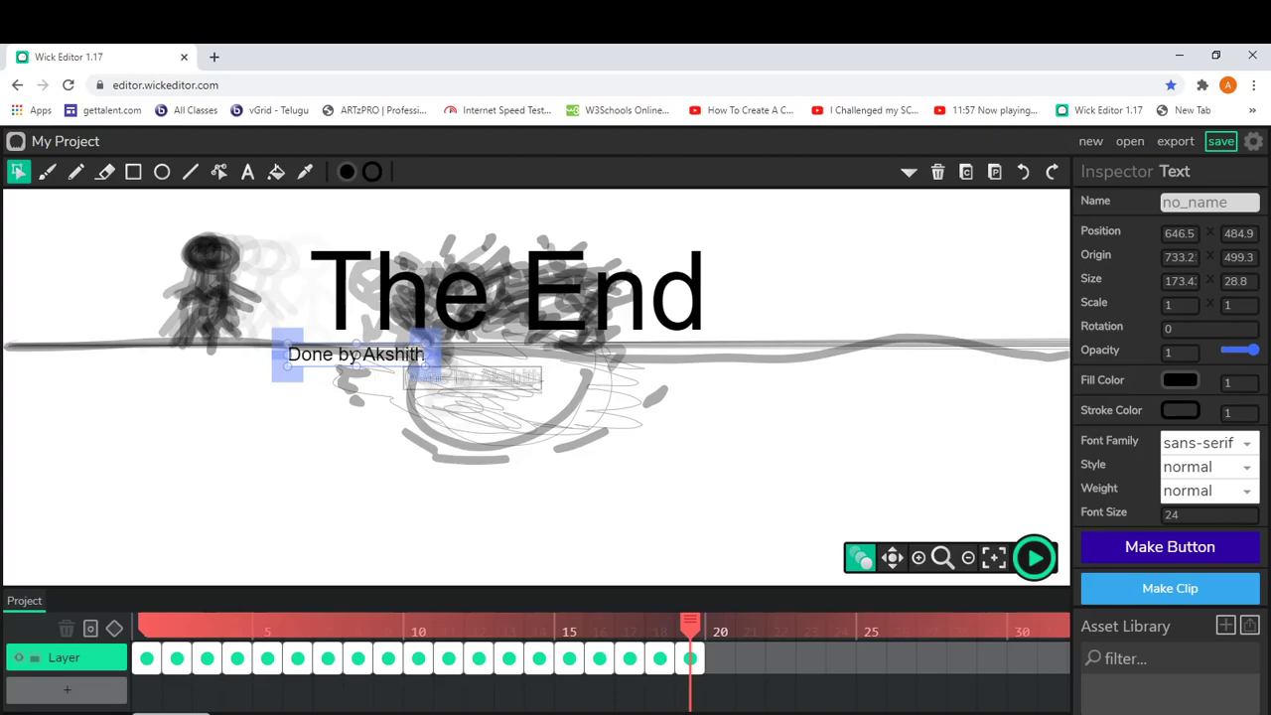
click(408, 349)
- Copy the "The End" and credit texts together and paste them into a new frame 20
drag(300, 224, 693, 411)
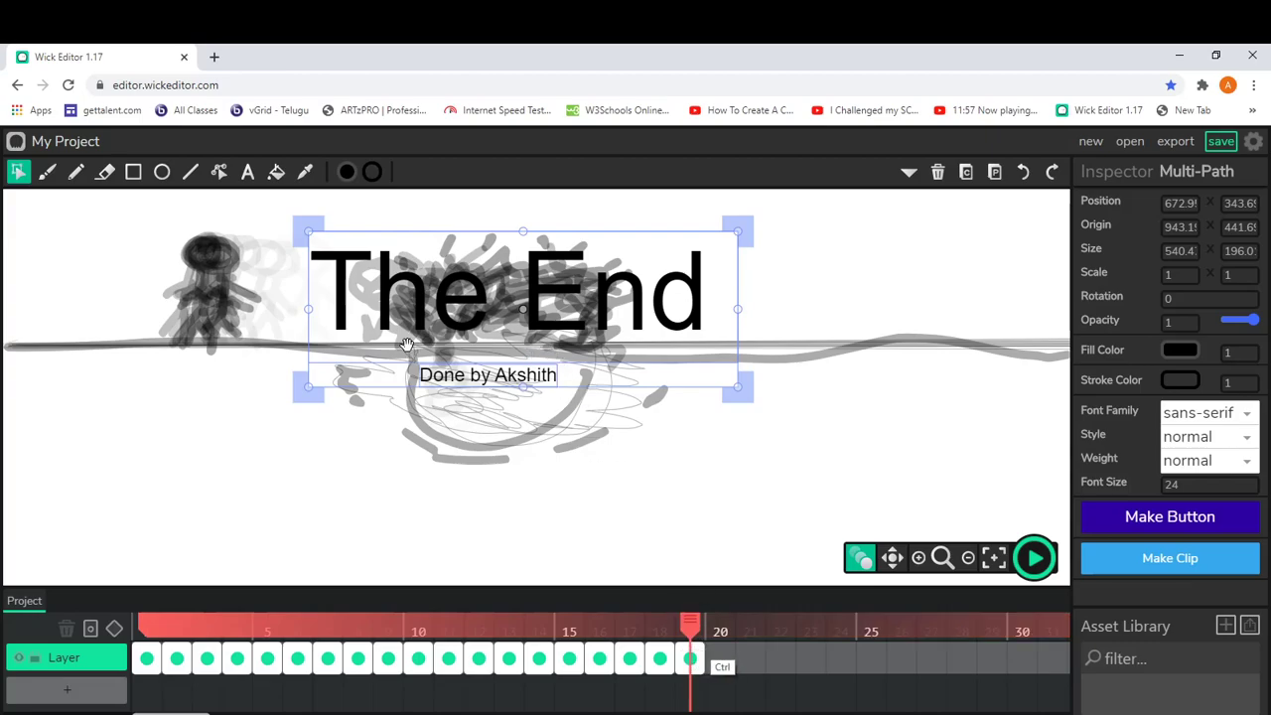
click(720, 657)
drag(252, 223, 819, 439)
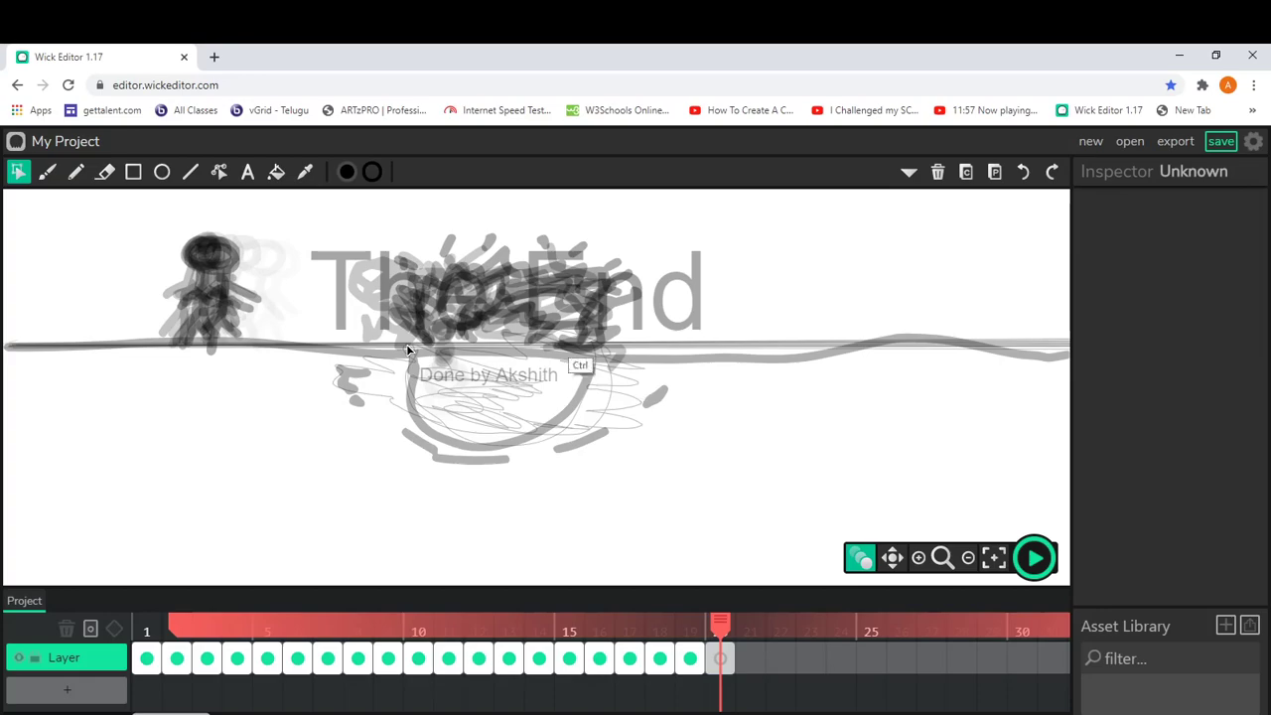
key(ctrl+c)
key(ctrl+v)
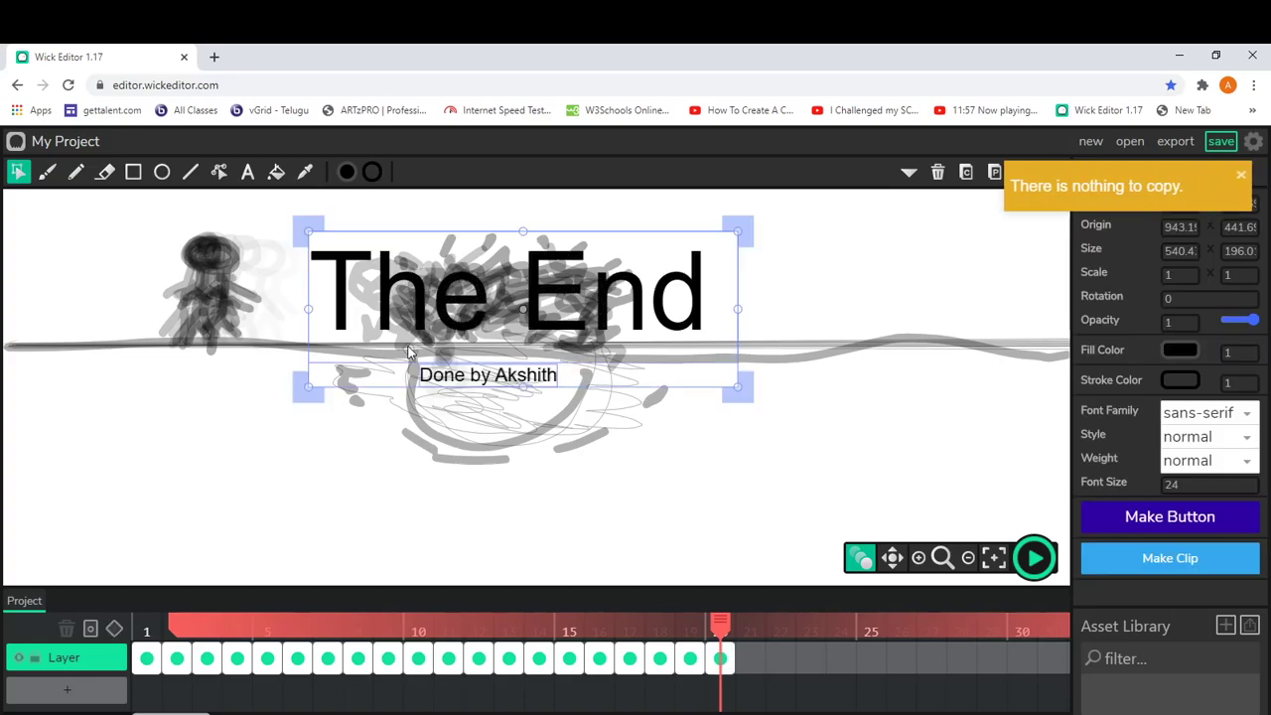
- Paste the same closing texts into new frames 21 through 25
click(750, 657)
key(ctrl+v)
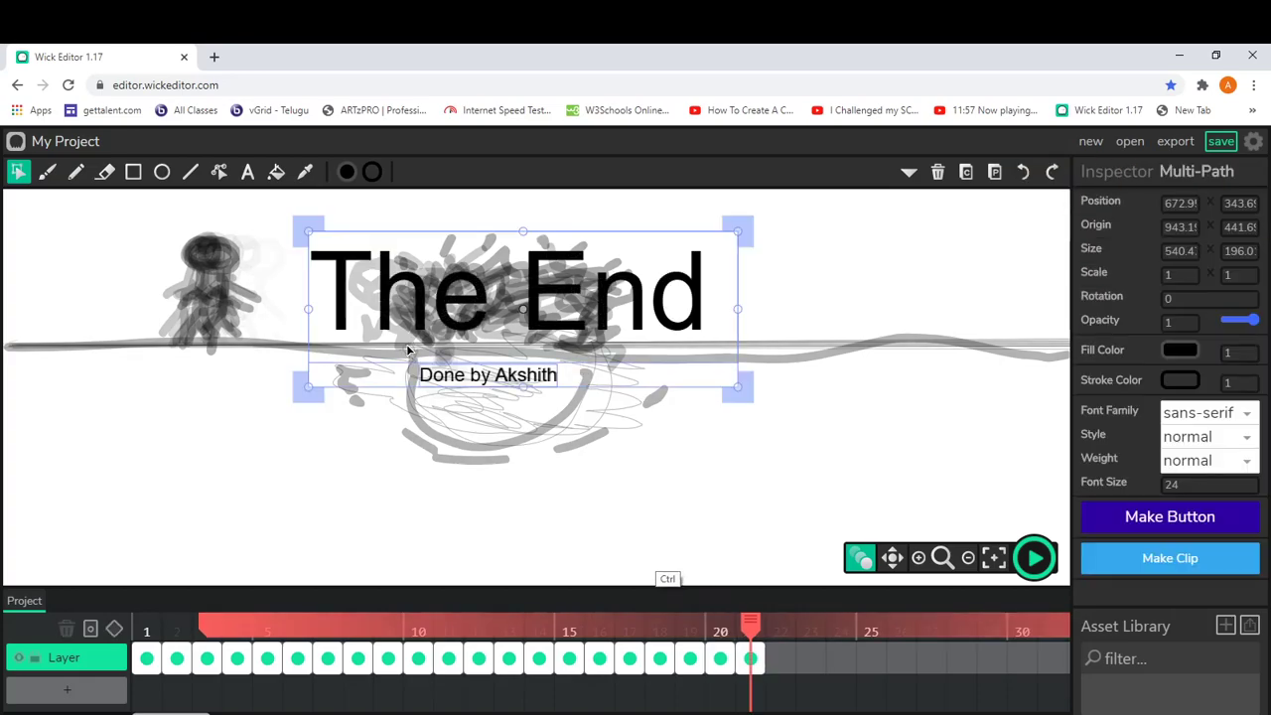
key(ctrl+shift+period)
key(ctrl+v)
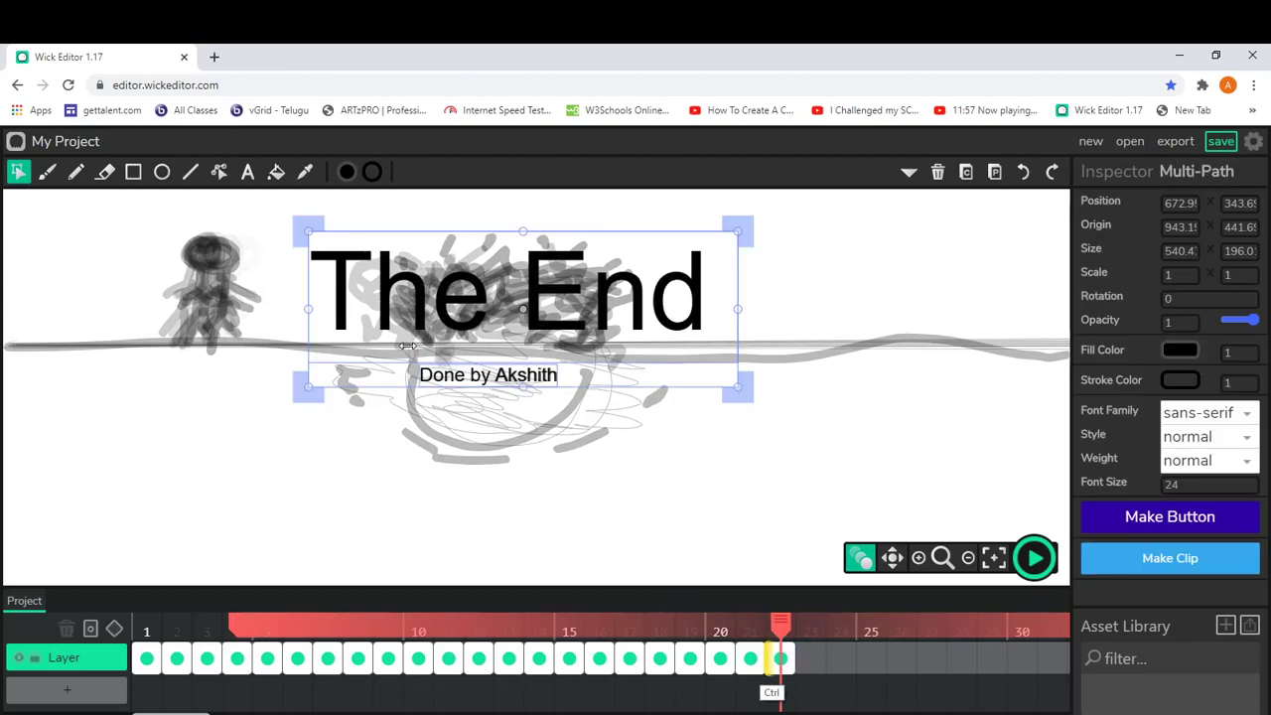
key(ctrl+shift+period)
key(ctrl+v)
key(ctrl+shift+period)
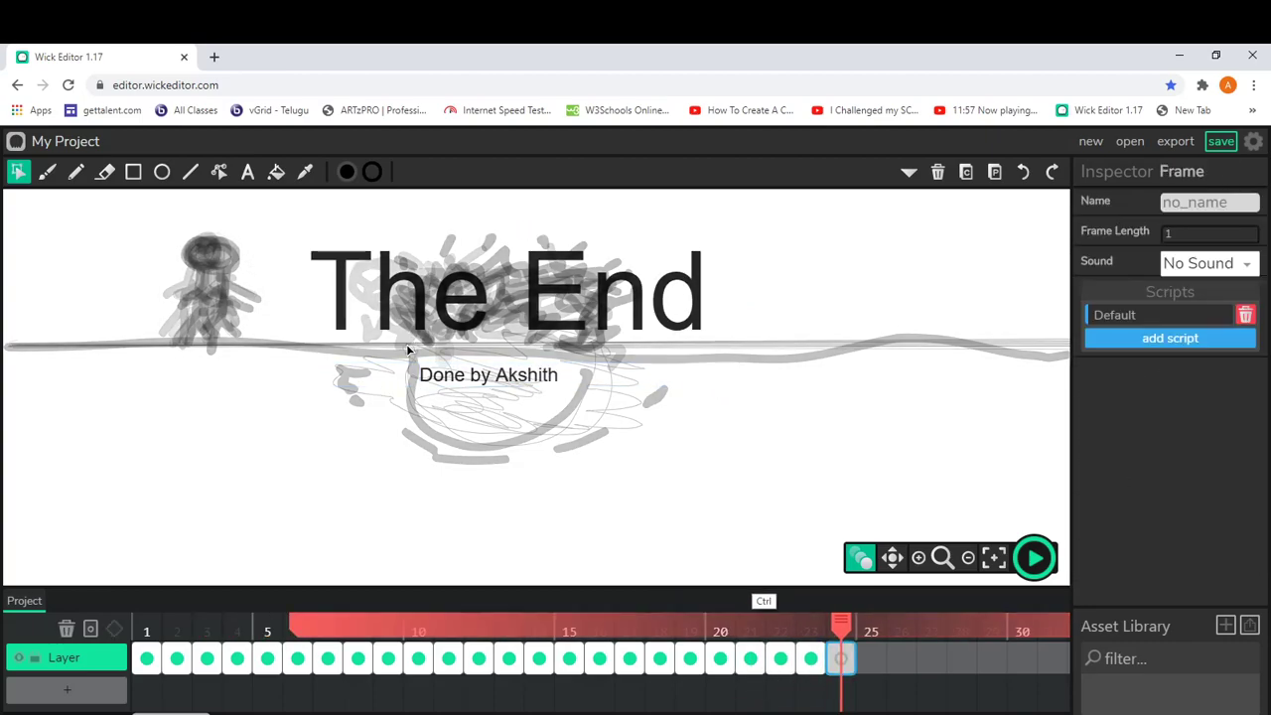
key(ctrl+v)
key(ctrl+shift+period)
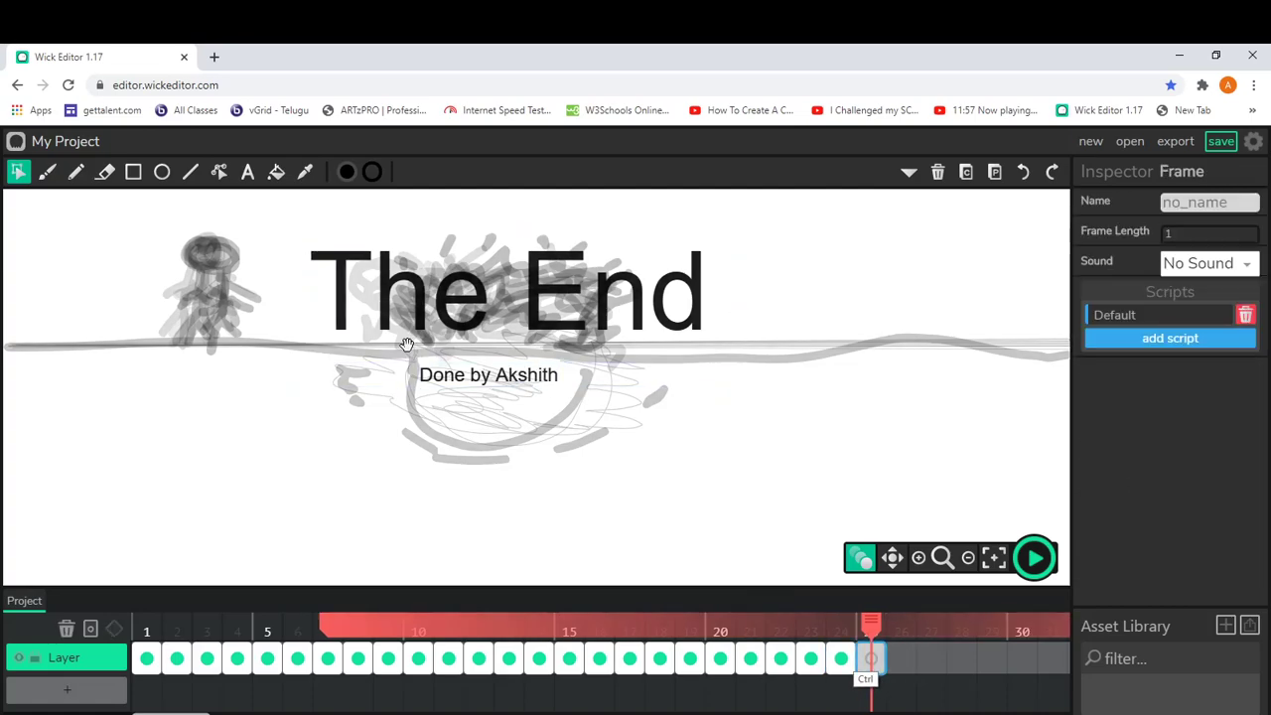
key(ctrl+v)
- Set the onion-skin range to start at frame 1 and end right at frame 25
drag(328, 629, 141, 629)
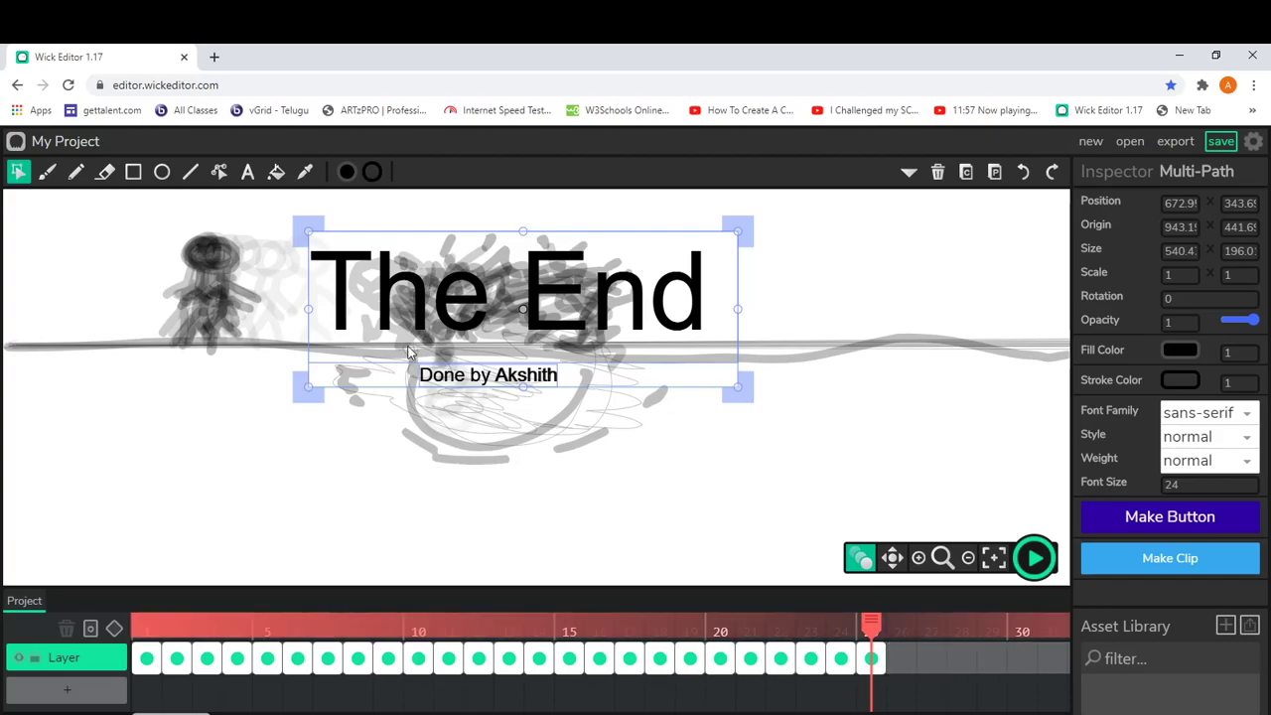
scroll(600, 660, right, 7)
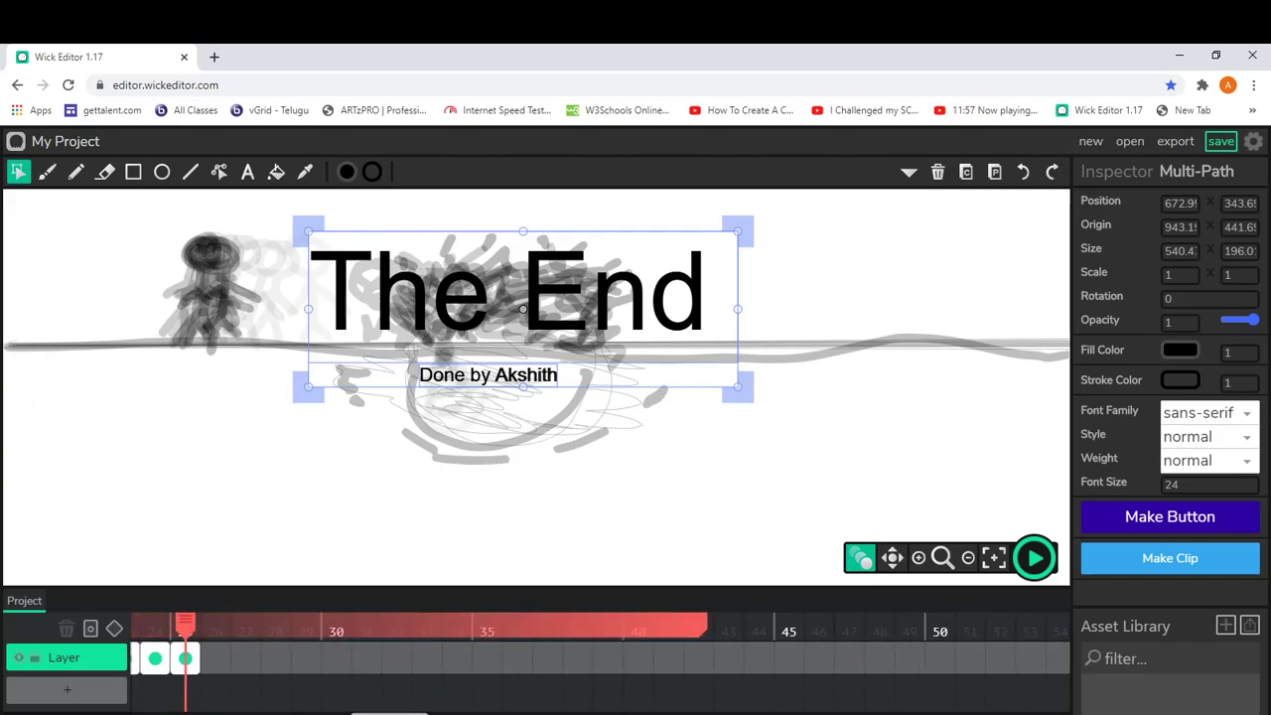
drag(699, 625, 205, 626)
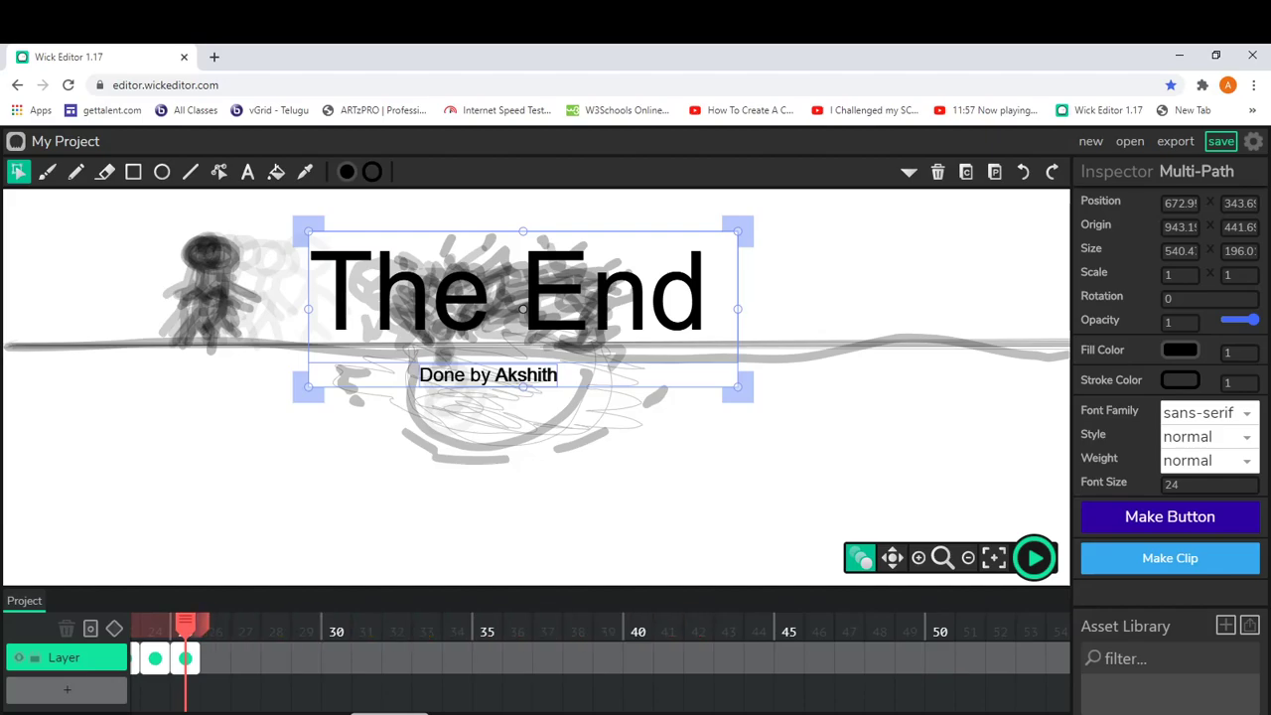
- Return to frame 1, play the whole animation and stop it
scroll(205, 626, left, 1)
drag(349, 695, 279, 692)
drag(258, 626, 318, 626)
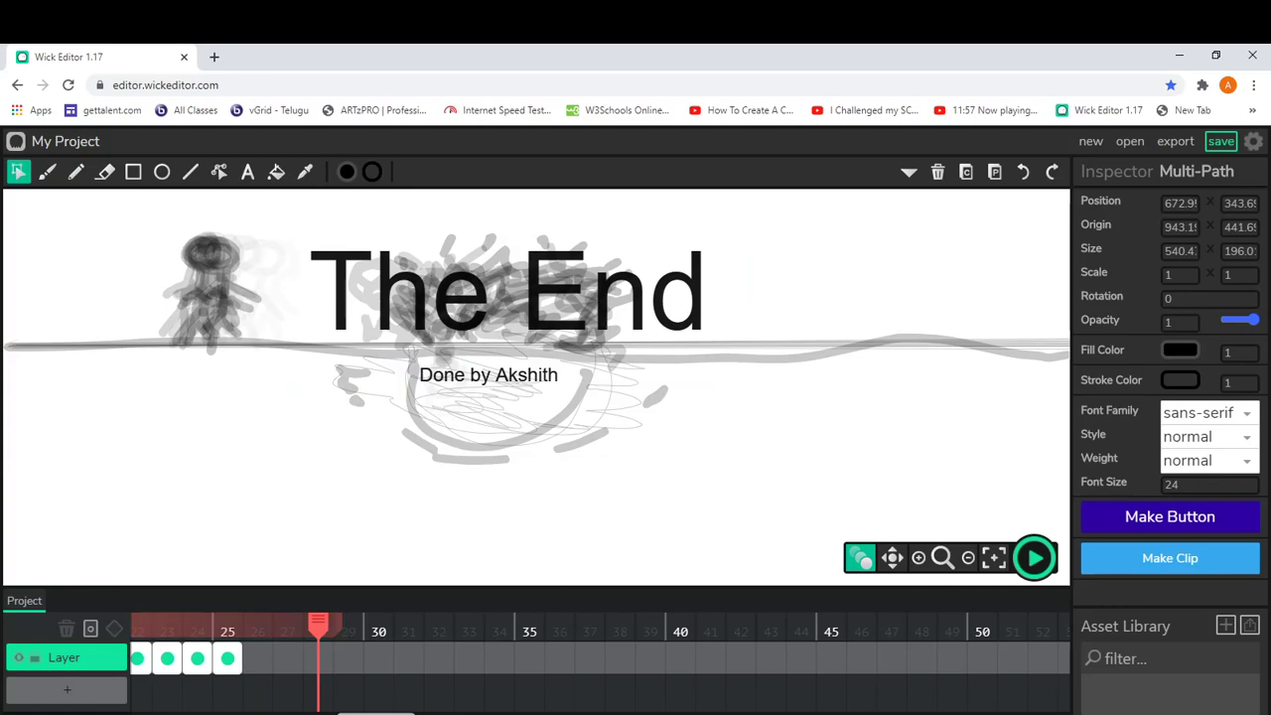
drag(375, 713, 170, 713)
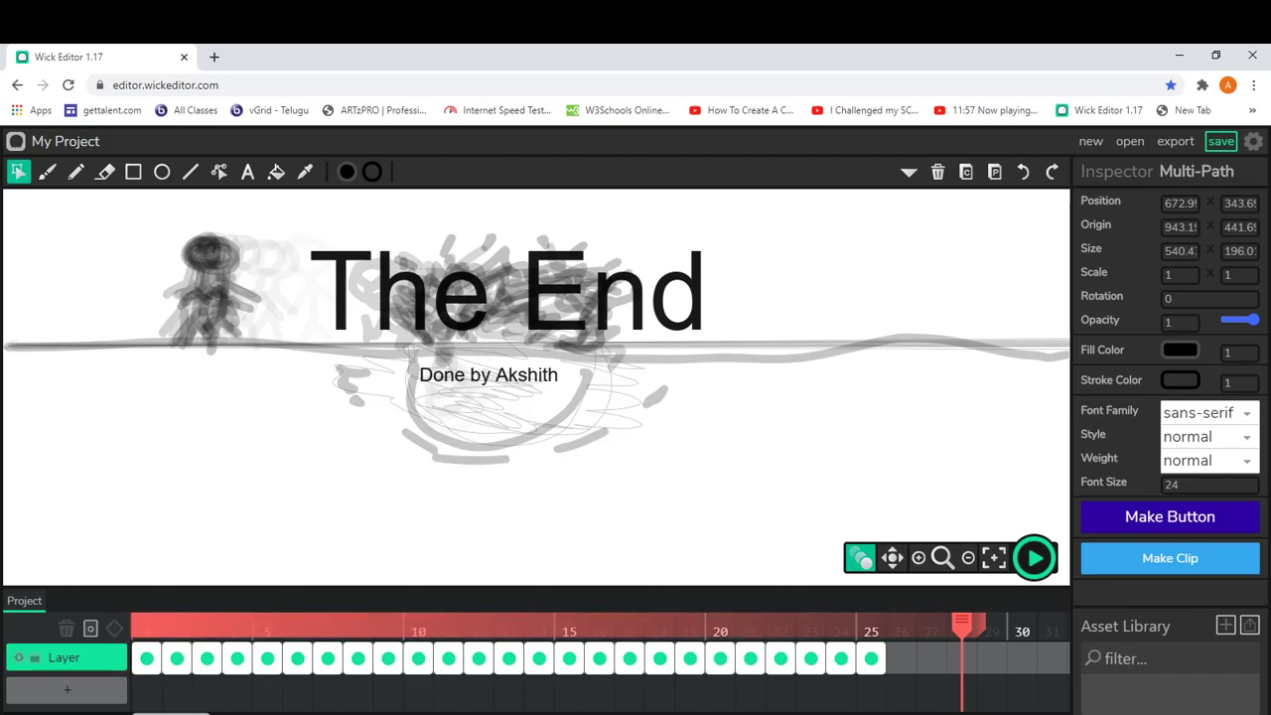
click(146, 659)
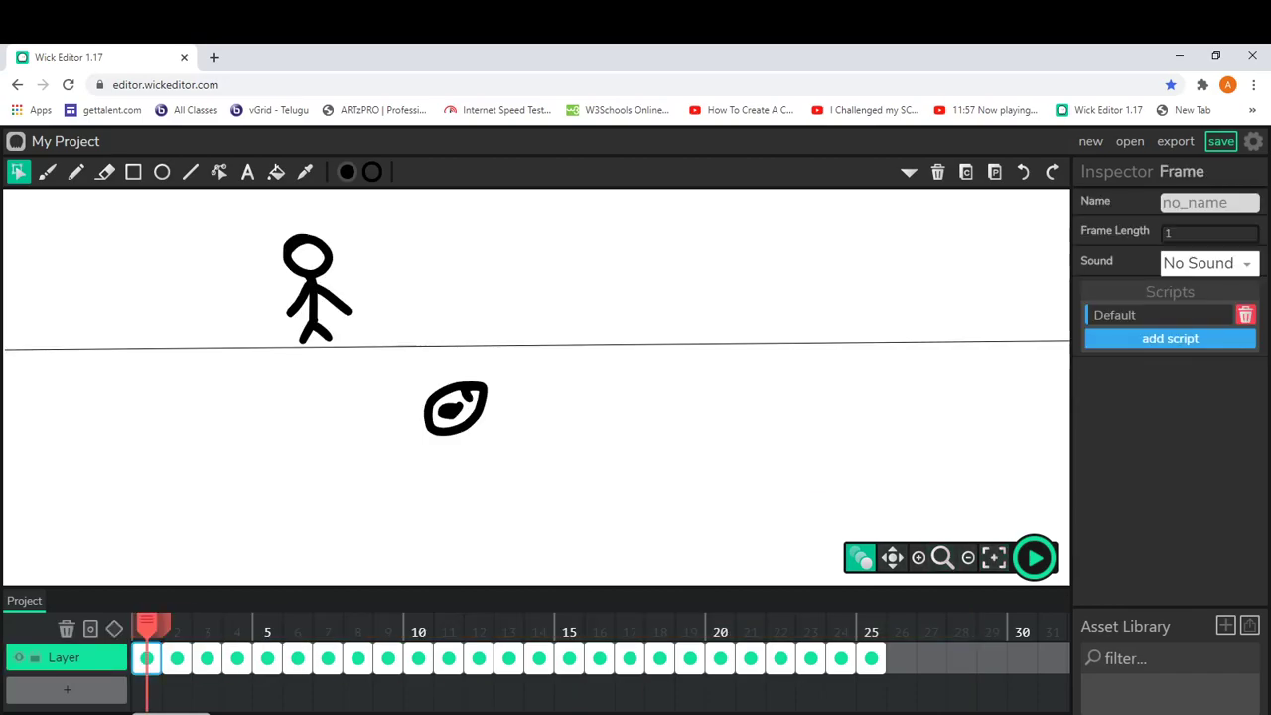
key(Return)
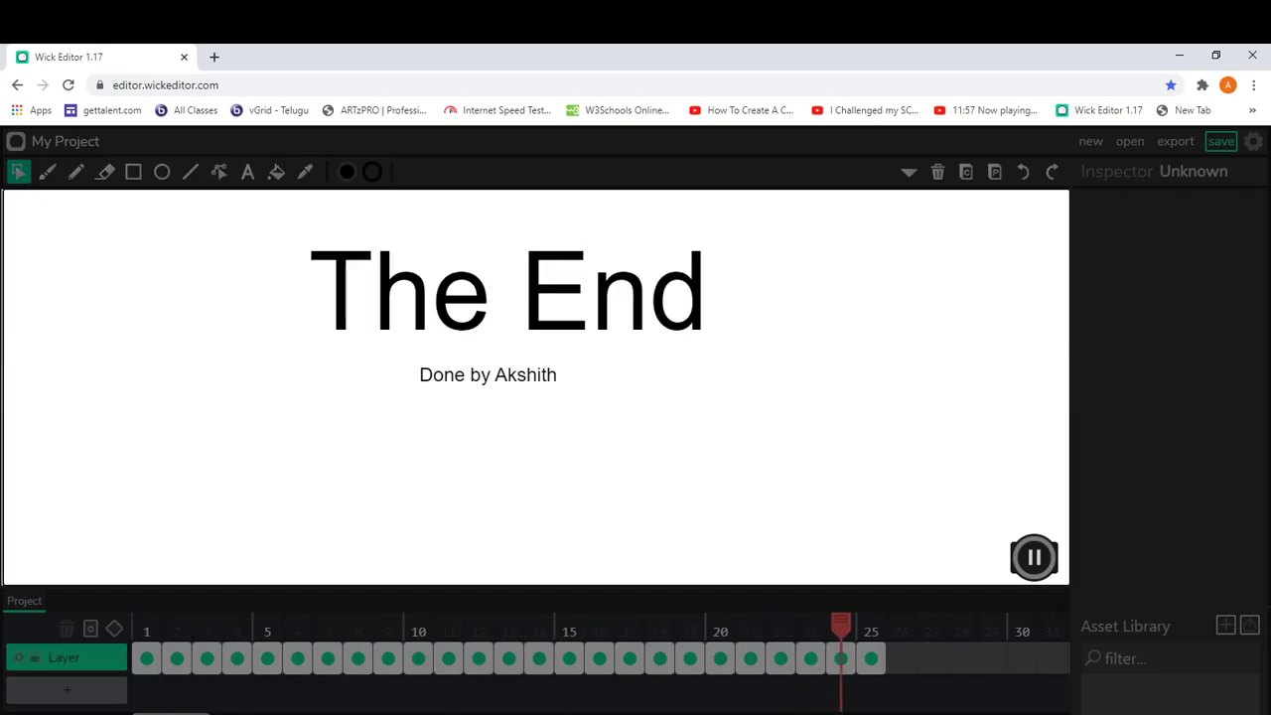
key(Return)
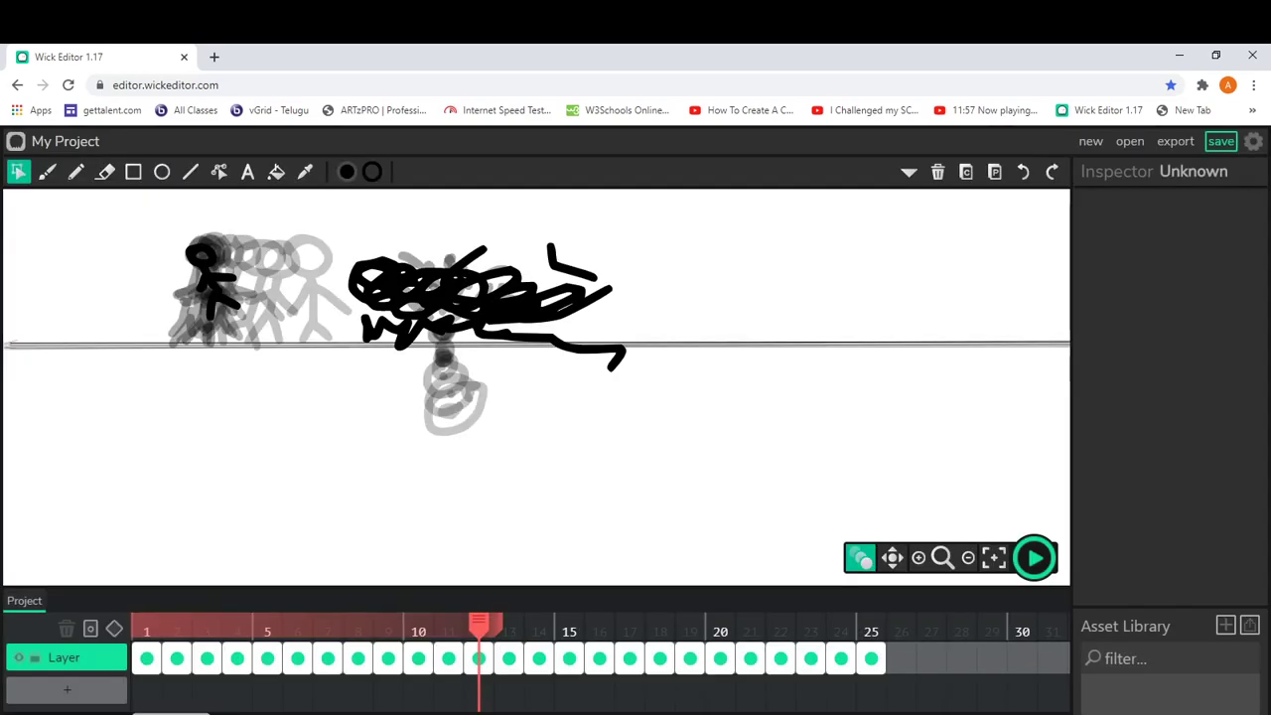
- Export the animation as an MP4 video named "My Project"
click(1174, 141)
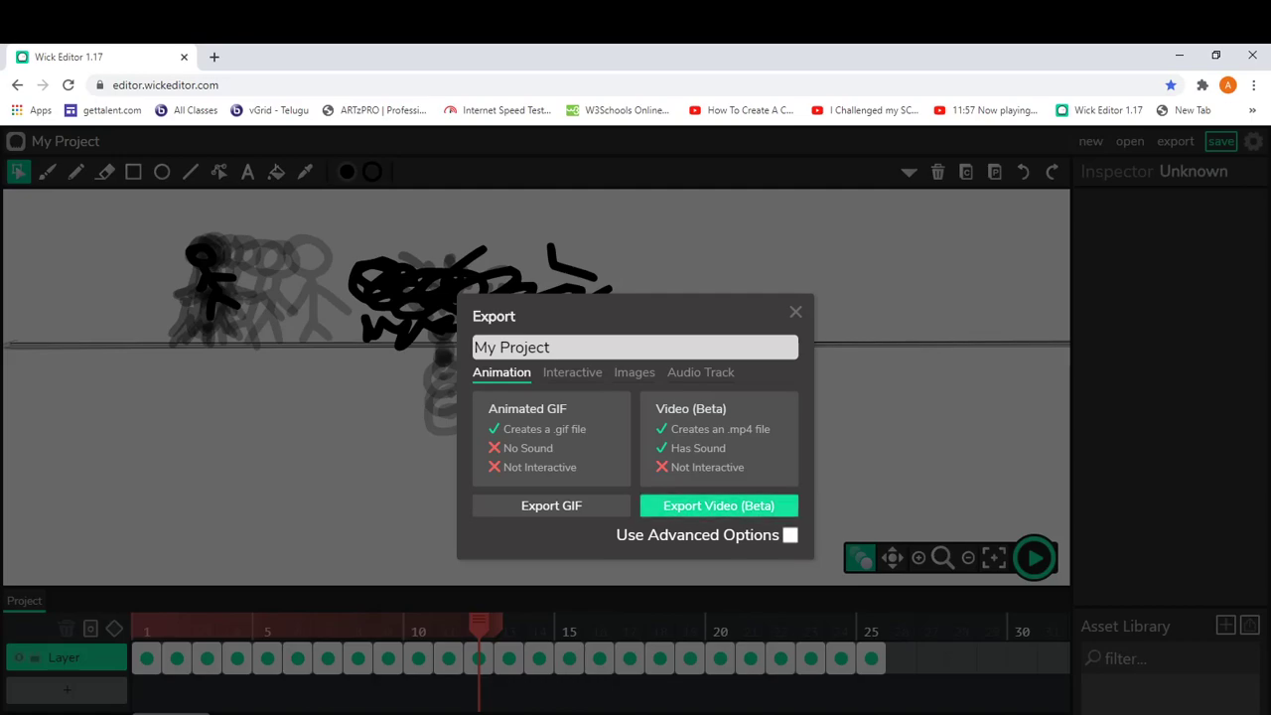
click(719, 505)
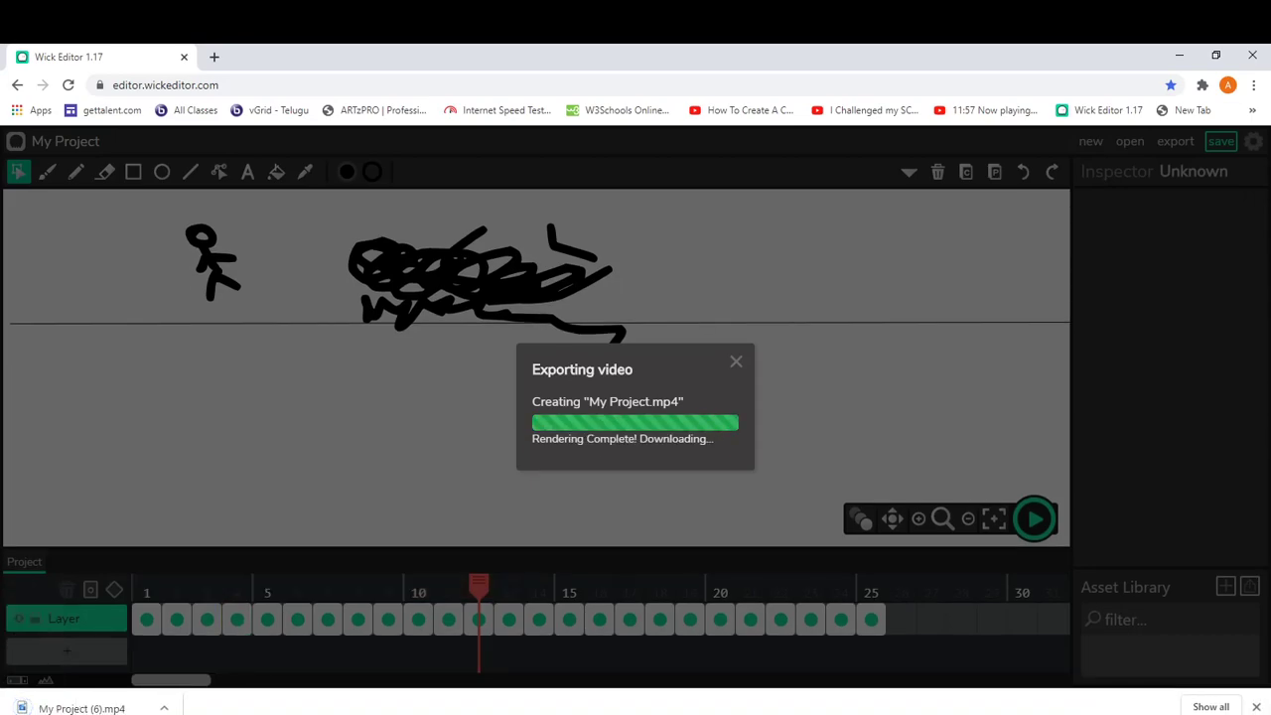
- Open the exported video in the media player, replay it and close the player
click(81, 707)
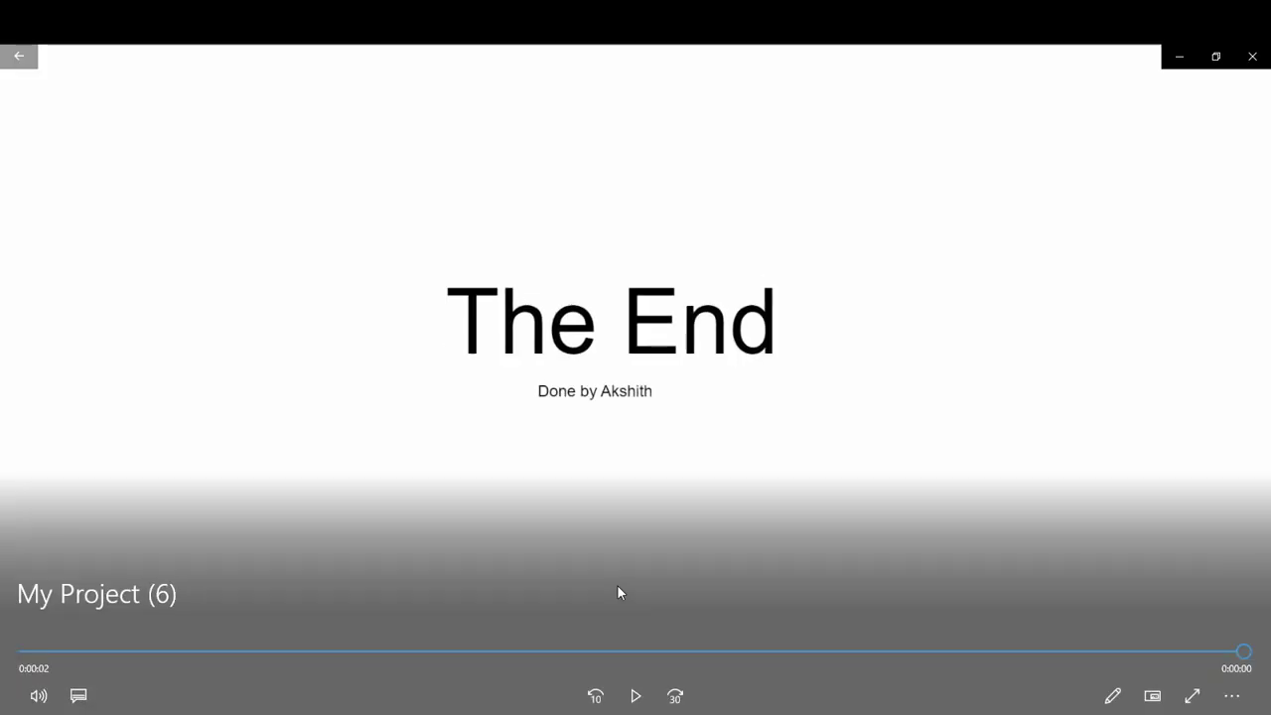
key(space)
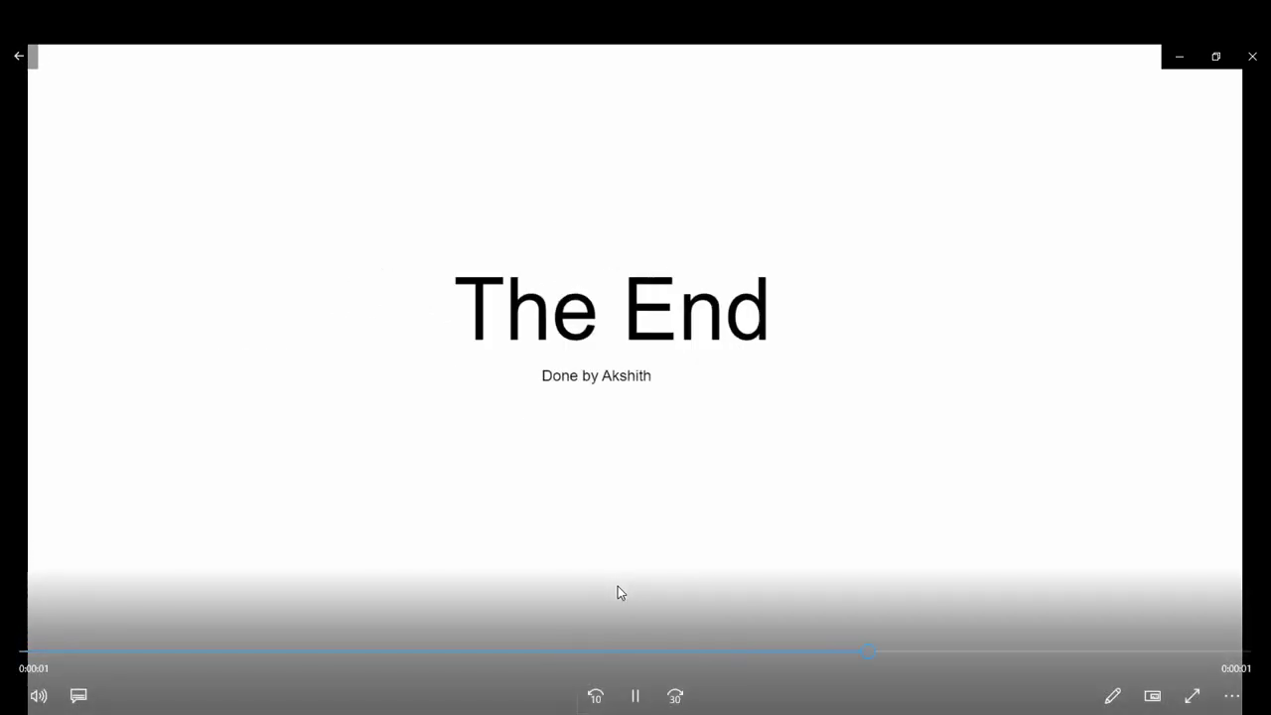
key(space)
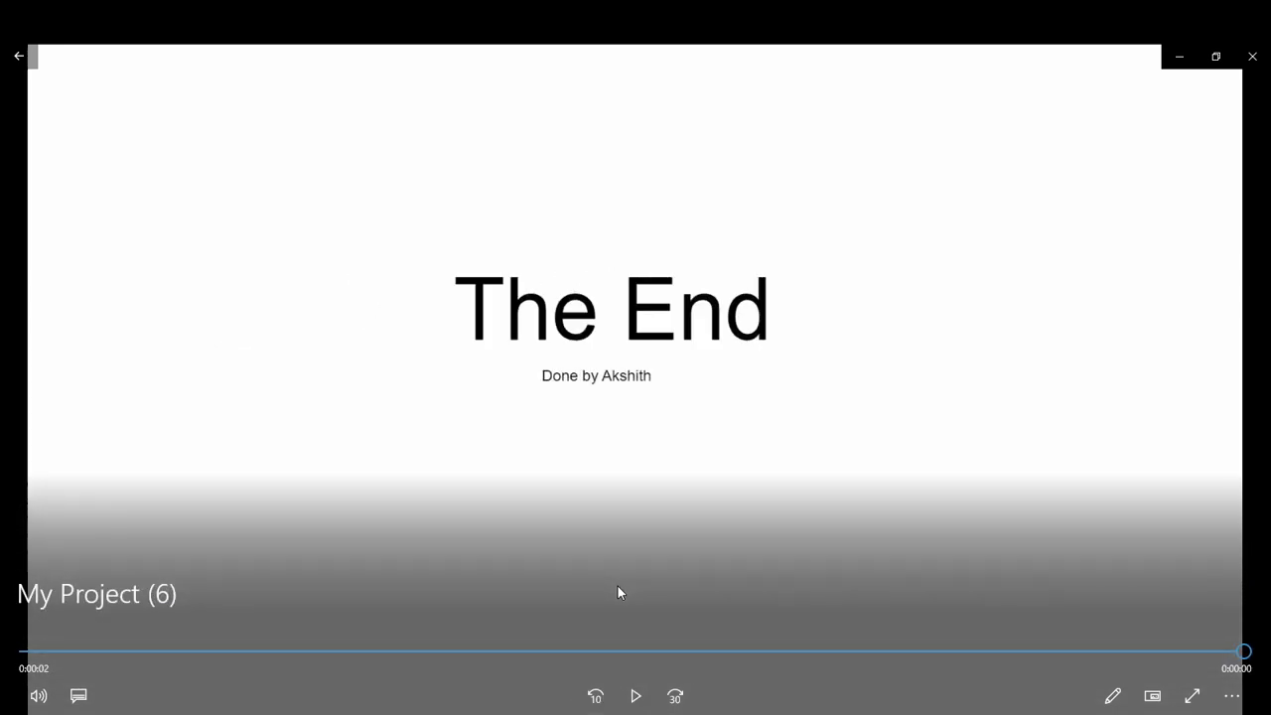
key(space)
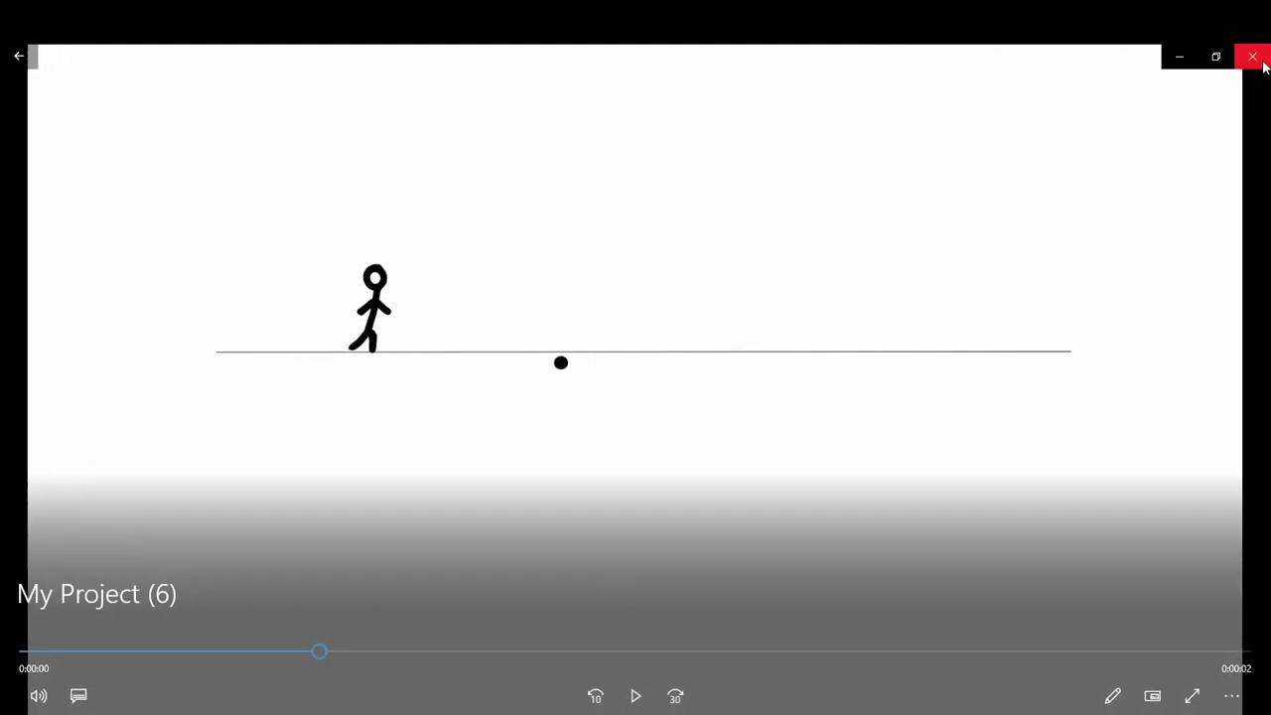
click(1252, 57)
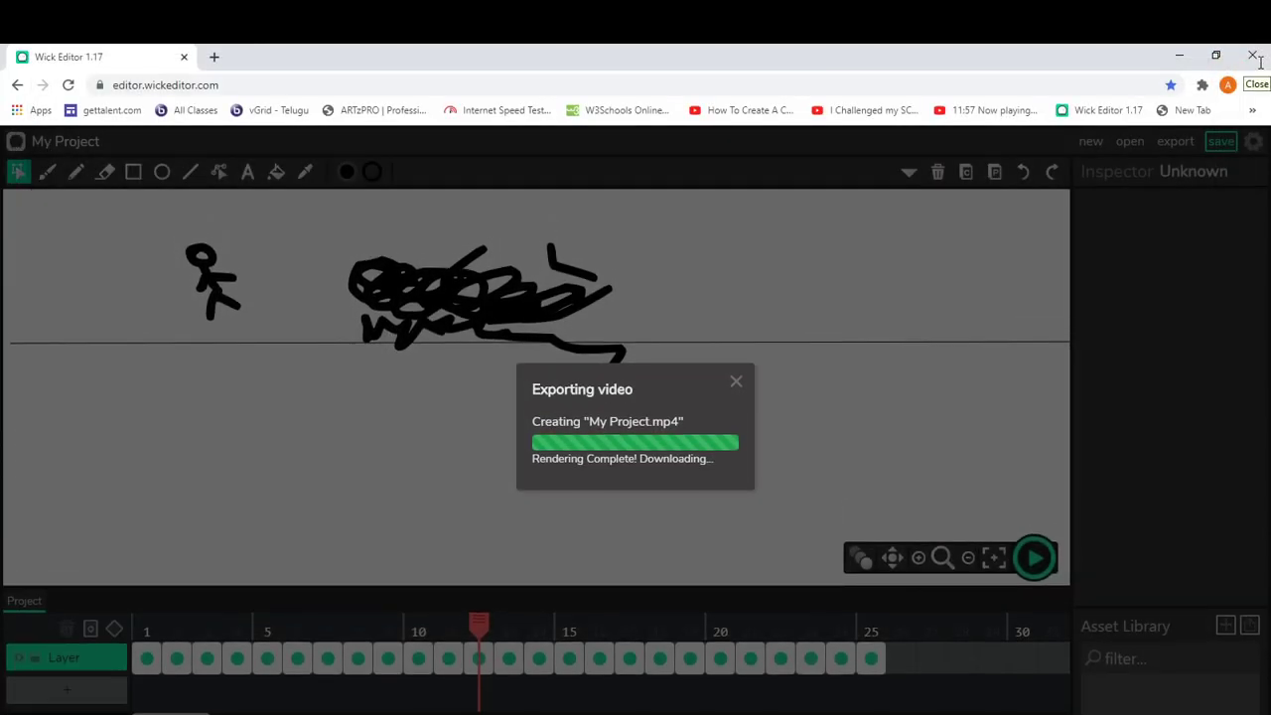